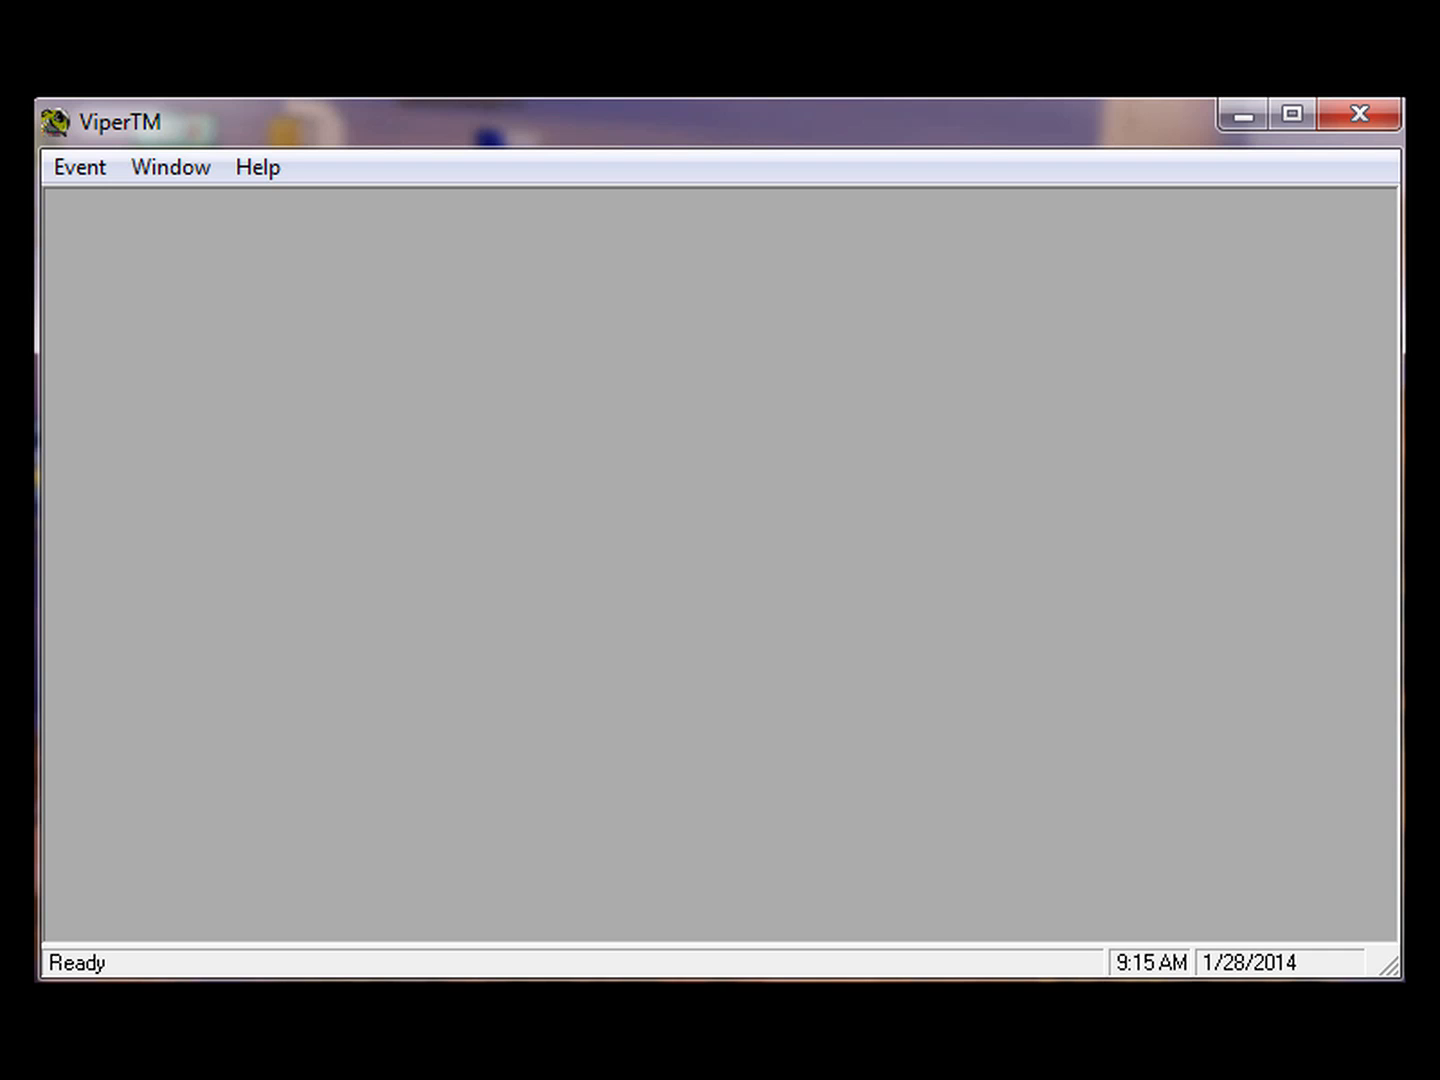
Start a new event through Event > New Event > Create New Event
{"action": "left_click", "coordinate": [84, 173]}
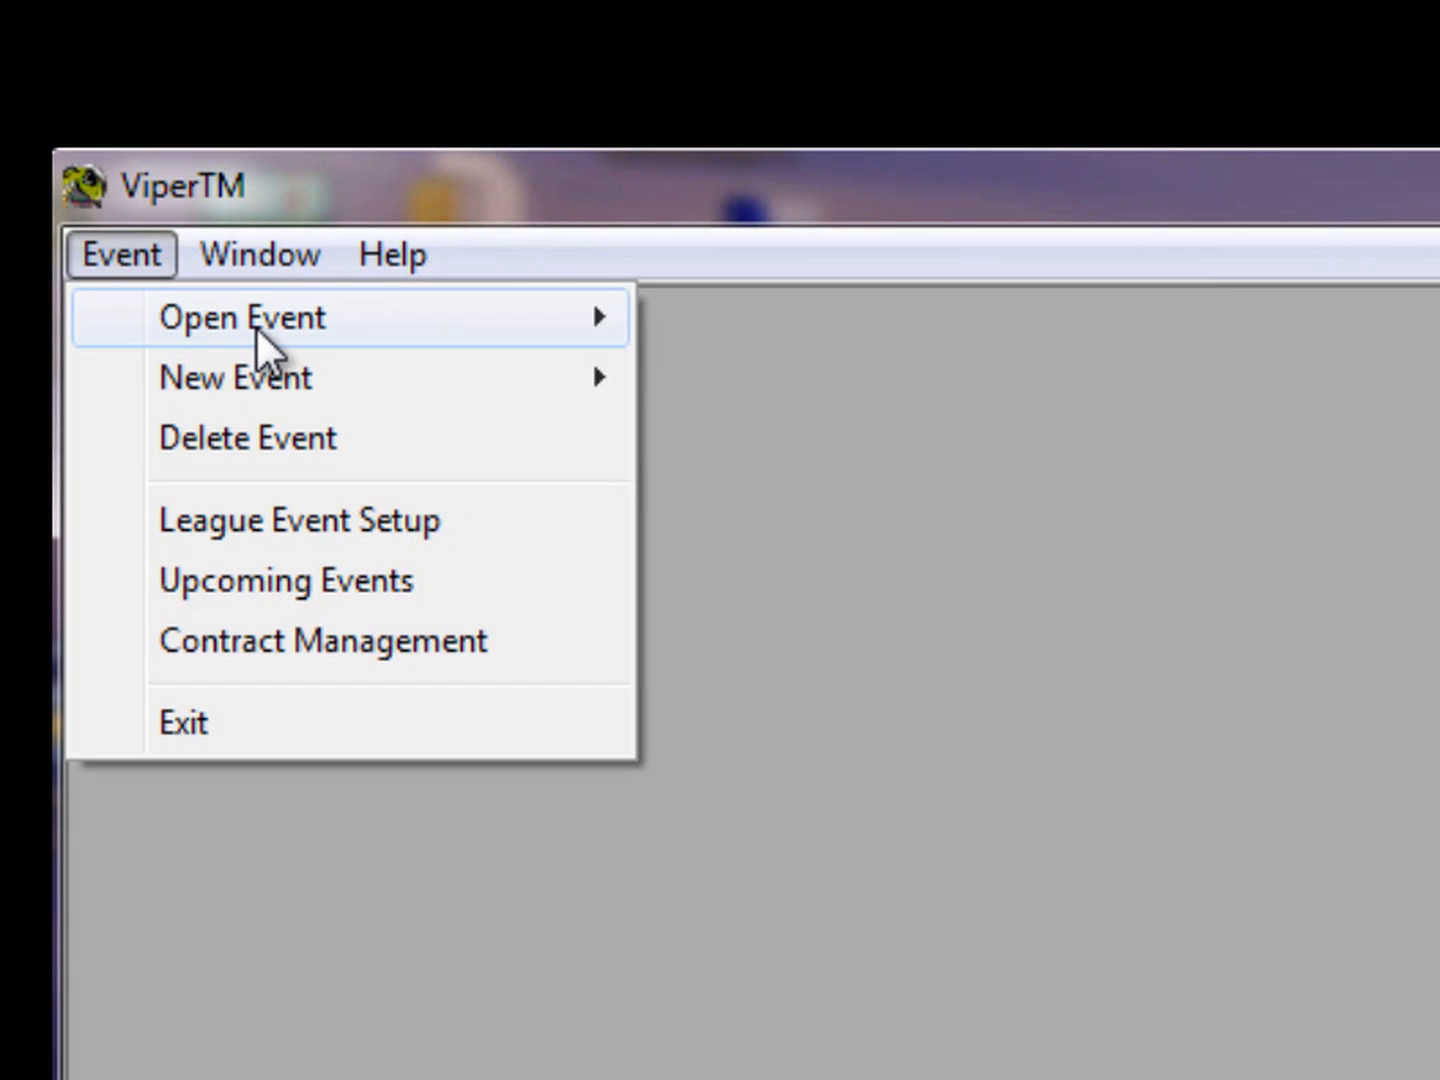
{"action": "mouse_move", "coordinate": [311, 398]}
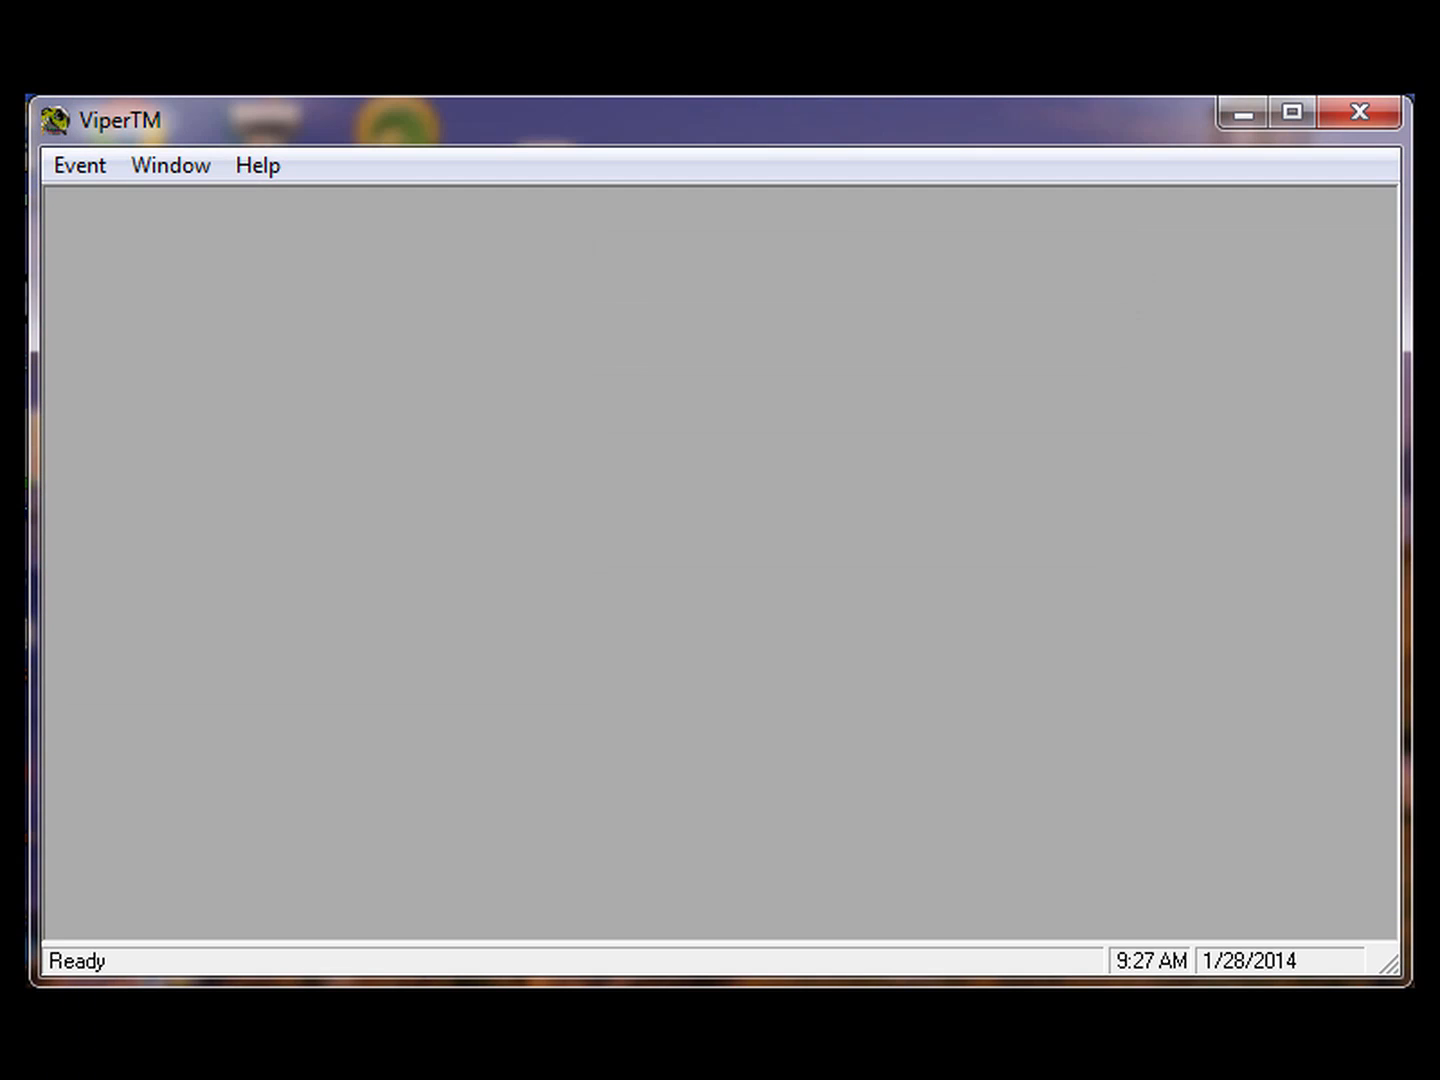
{"action": "key", "text": "alt"}
{"action": "key", "text": "Down"}
{"action": "key", "text": "Down"}
{"action": "key", "text": "Right"}
{"action": "key", "text": "Return"}
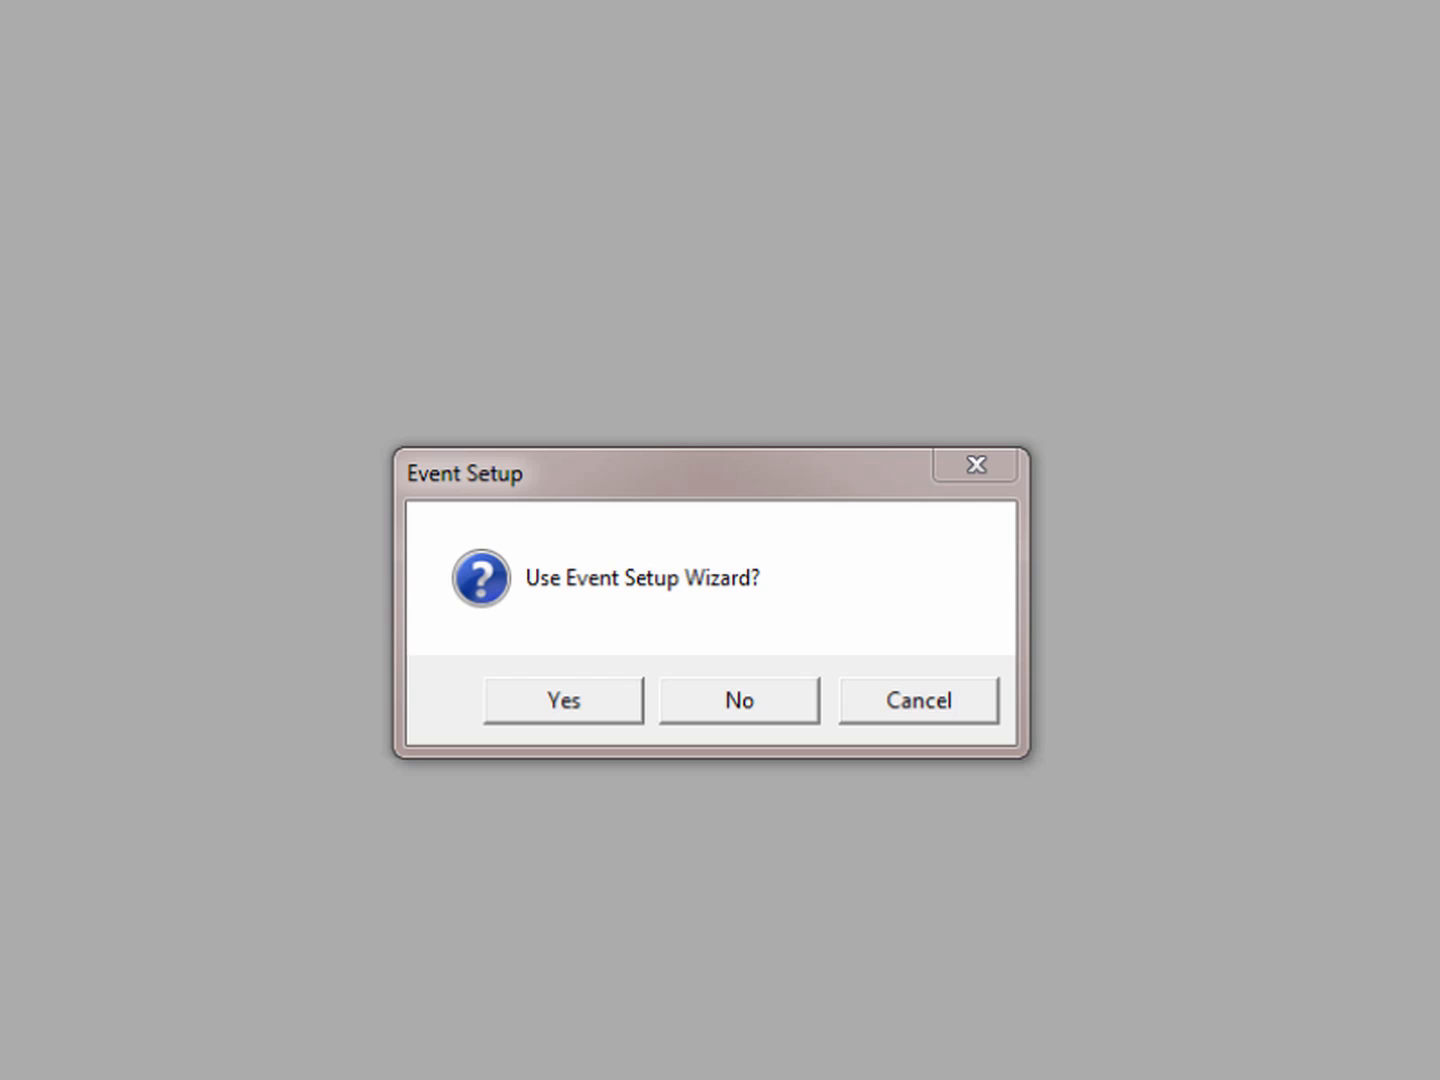
Run the setup wizard: Stroke Play, 36 players, 1 round, teams of 4, 18 holes, men only
{"action": "left_click", "coordinate": [566, 701]}
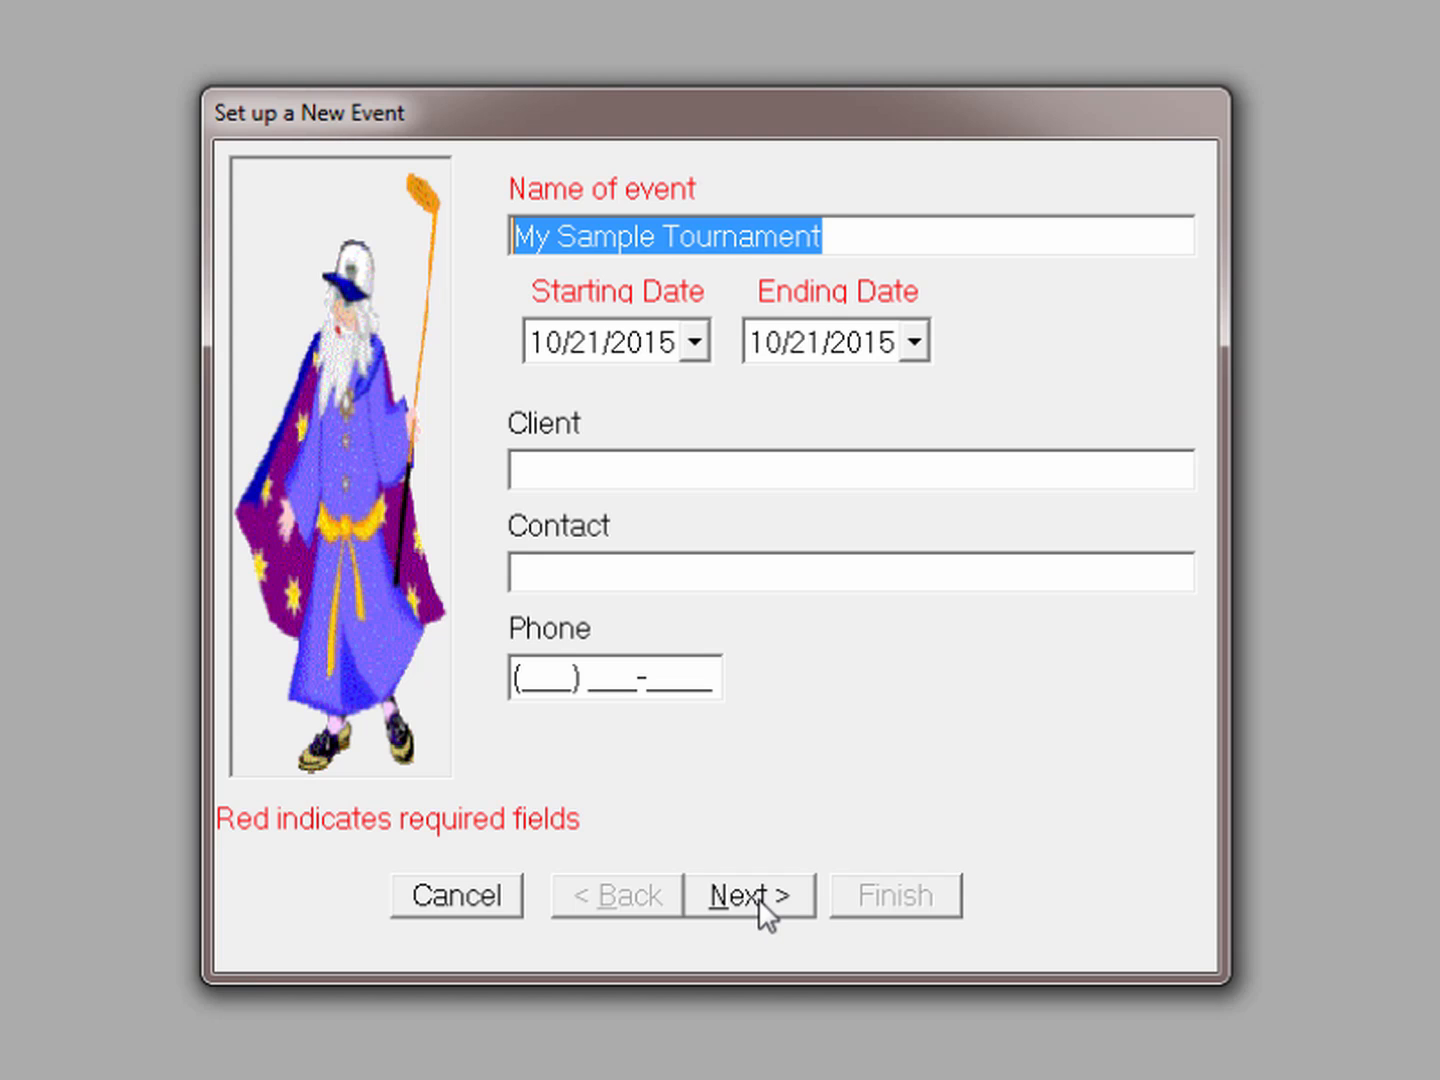
{"action": "left_click", "coordinate": [758, 898]}
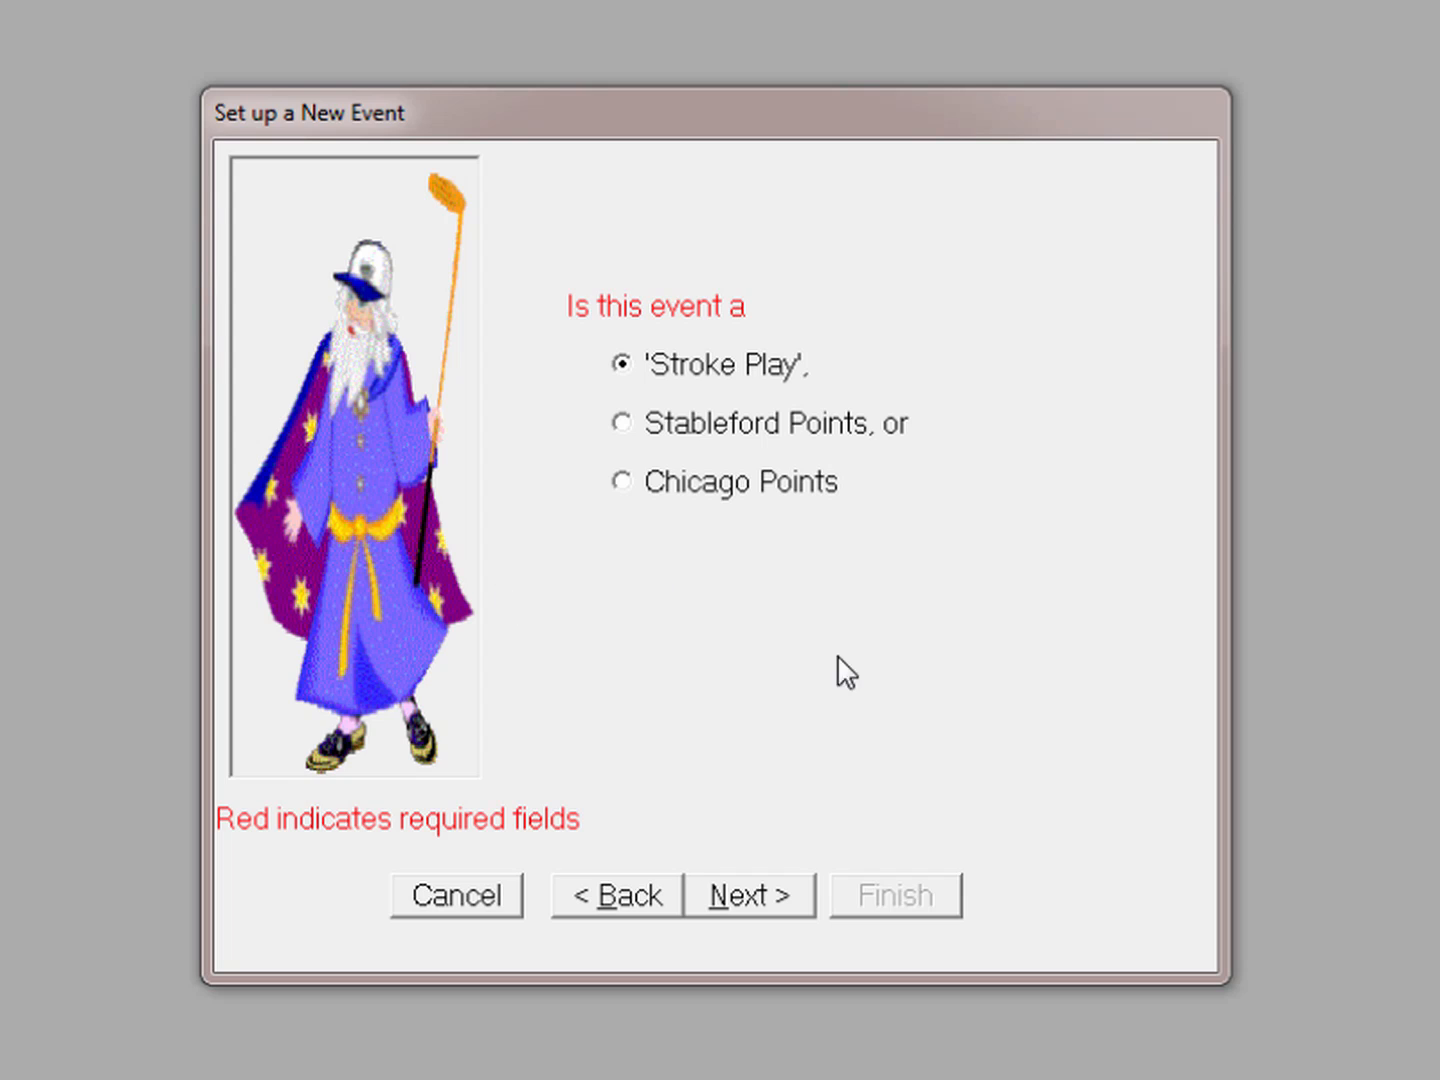
{"action": "left_click", "coordinate": [758, 897]}
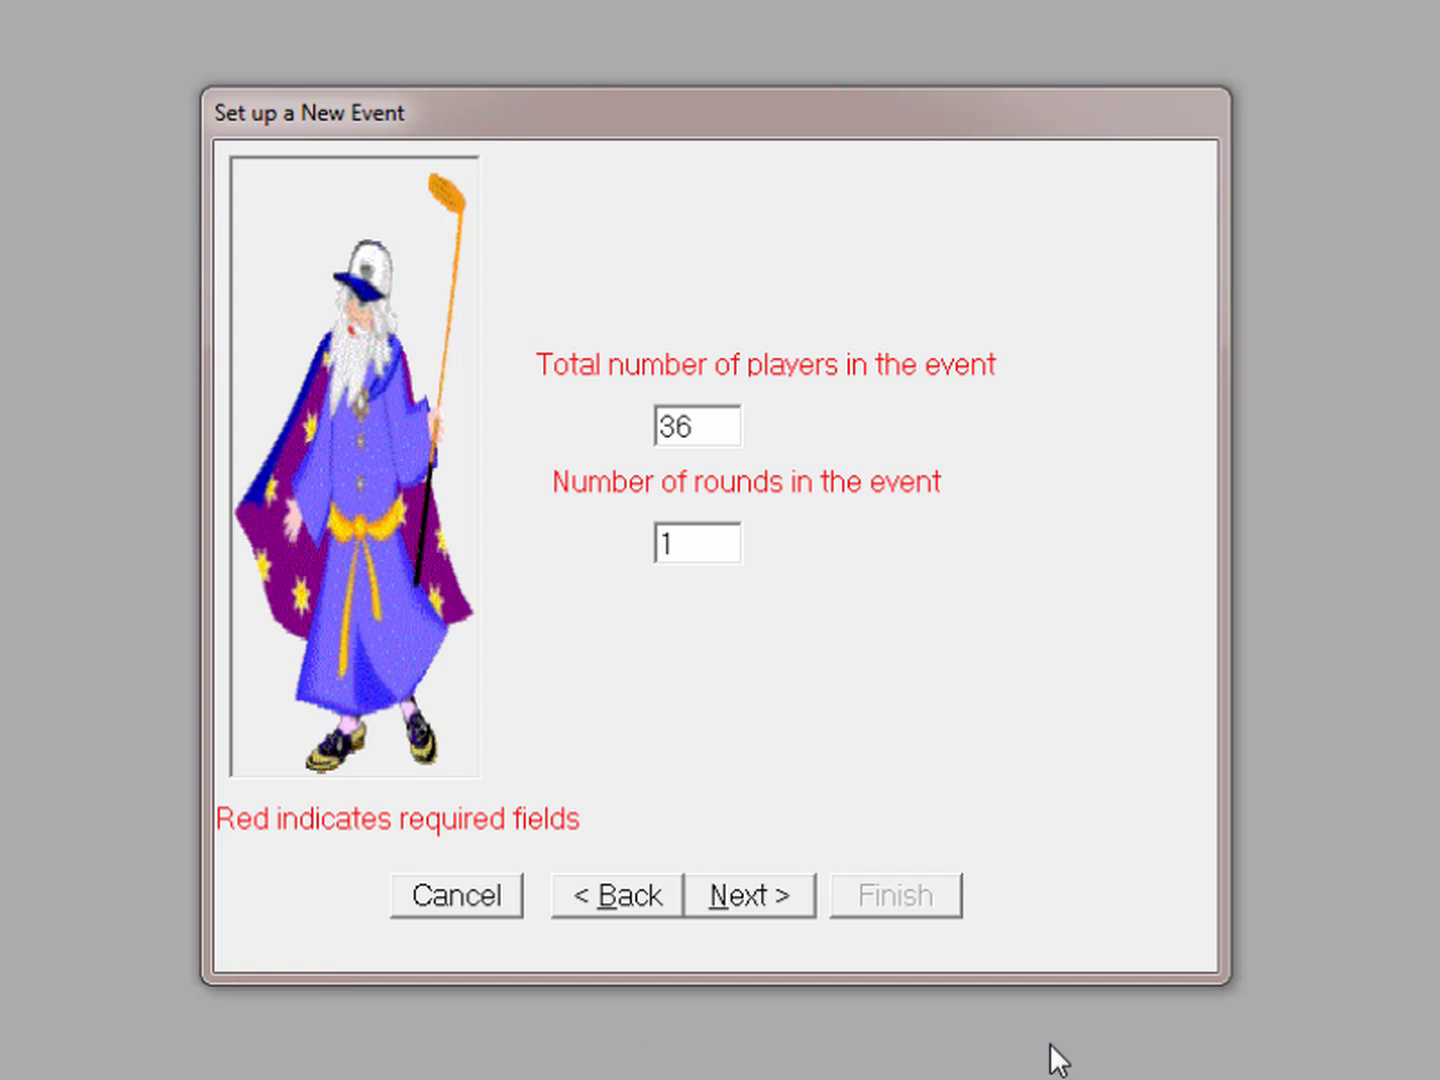
{"action": "left_click", "coordinate": [781, 904]}
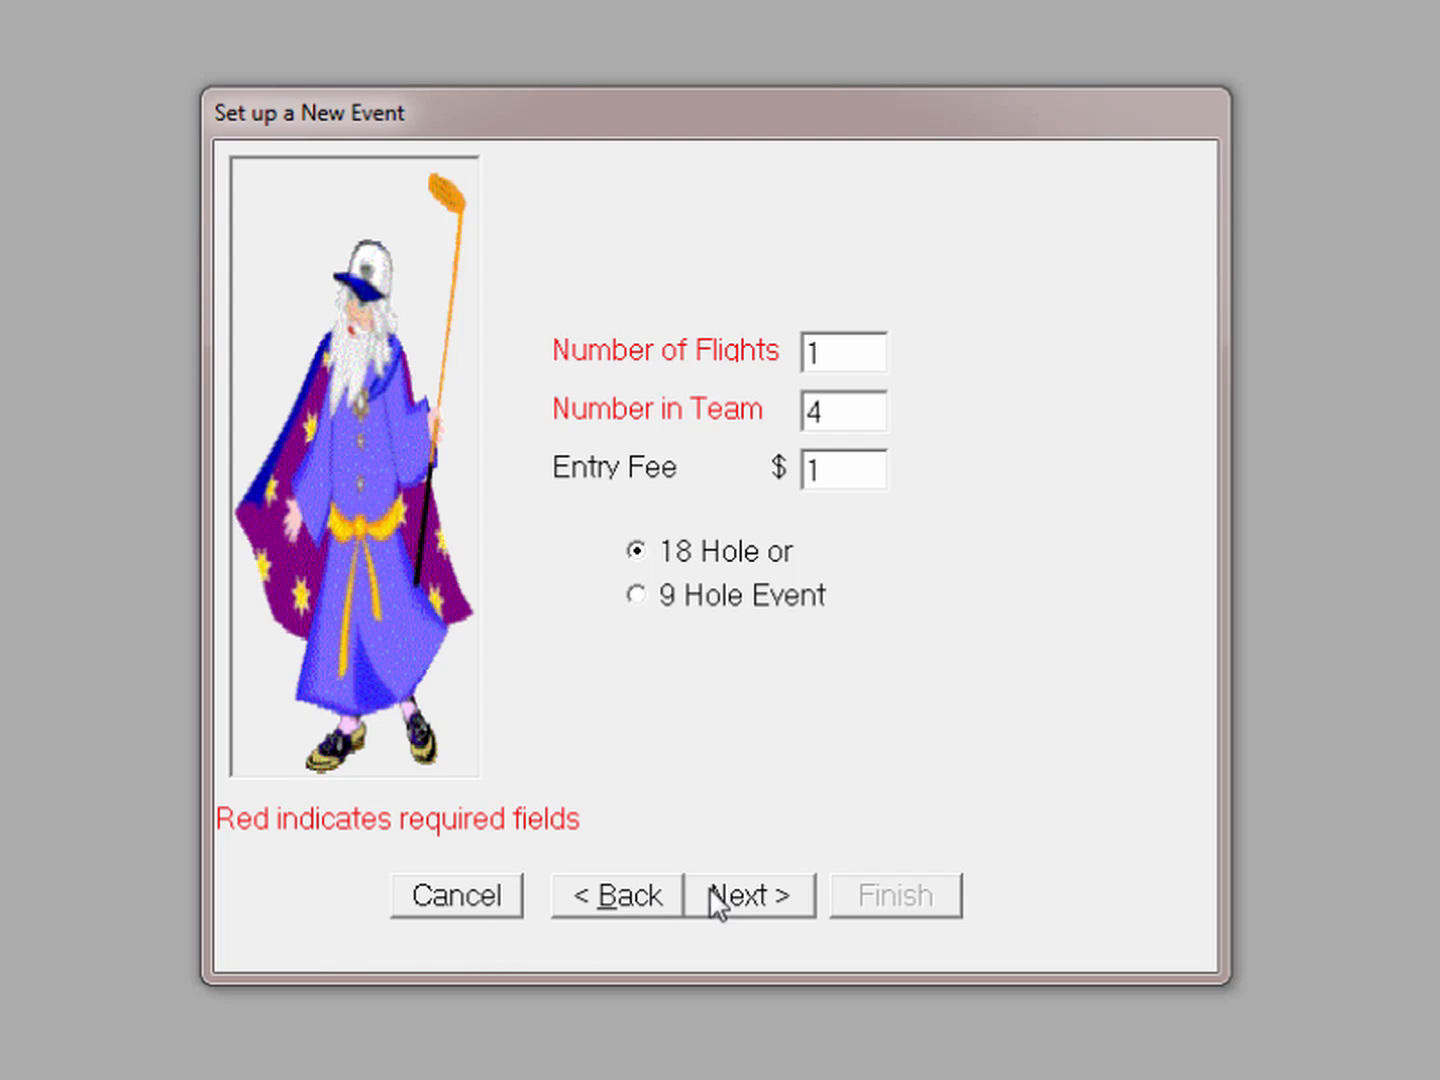
{"action": "left_click", "coordinate": [731, 903]}
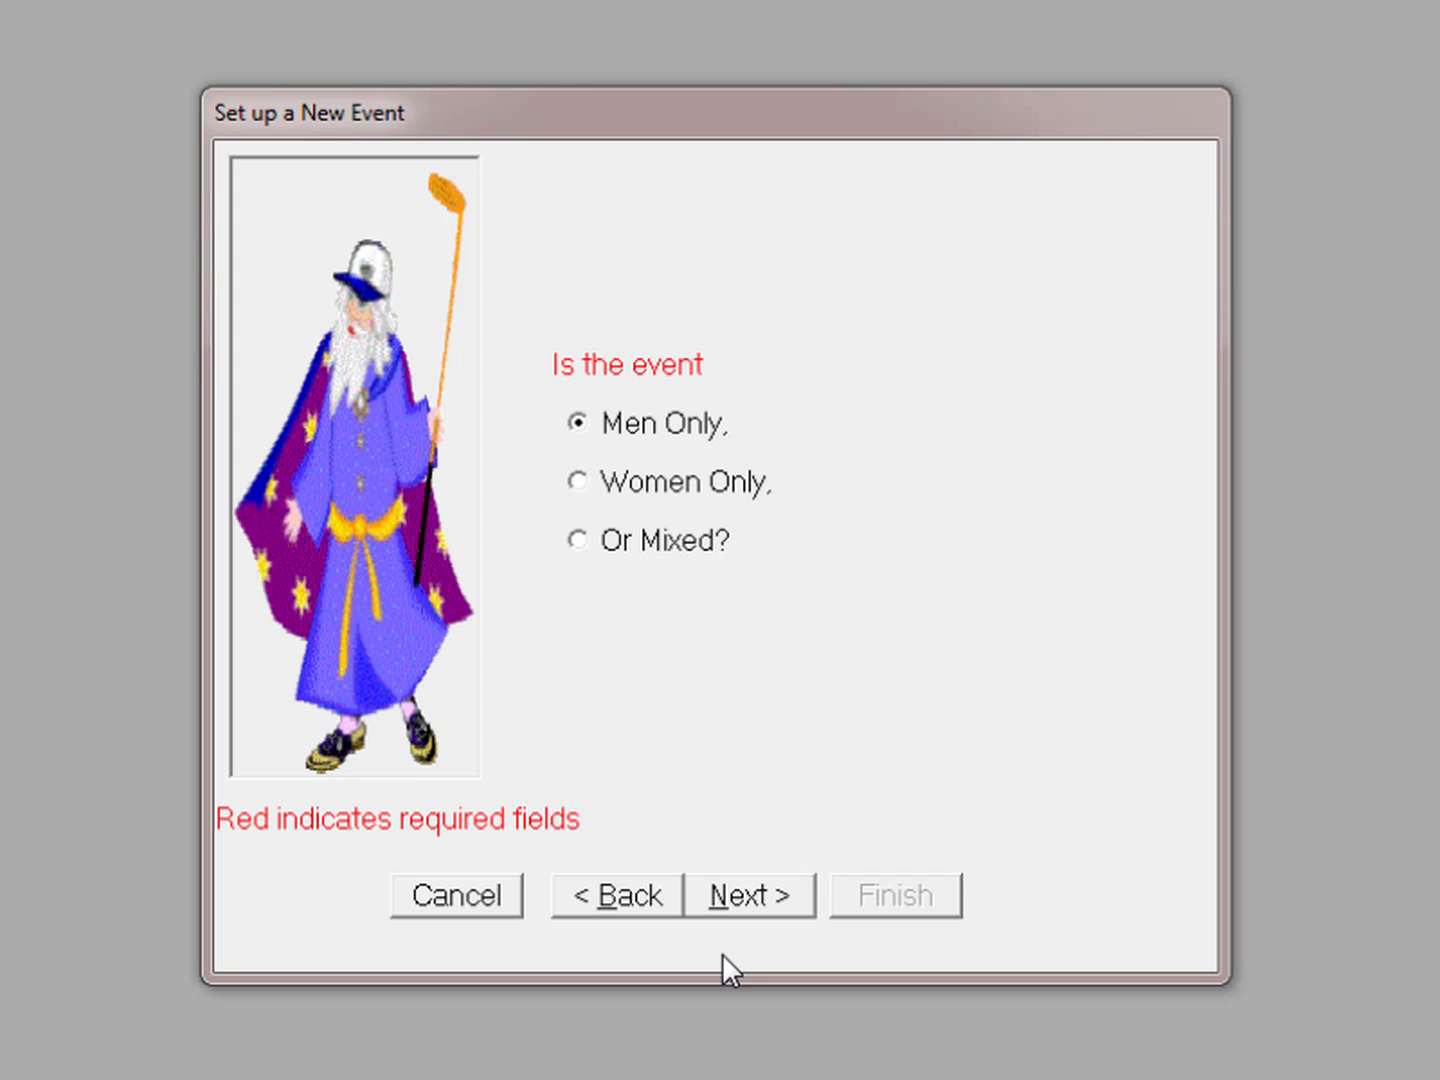
{"action": "left_click", "coordinate": [731, 904]}
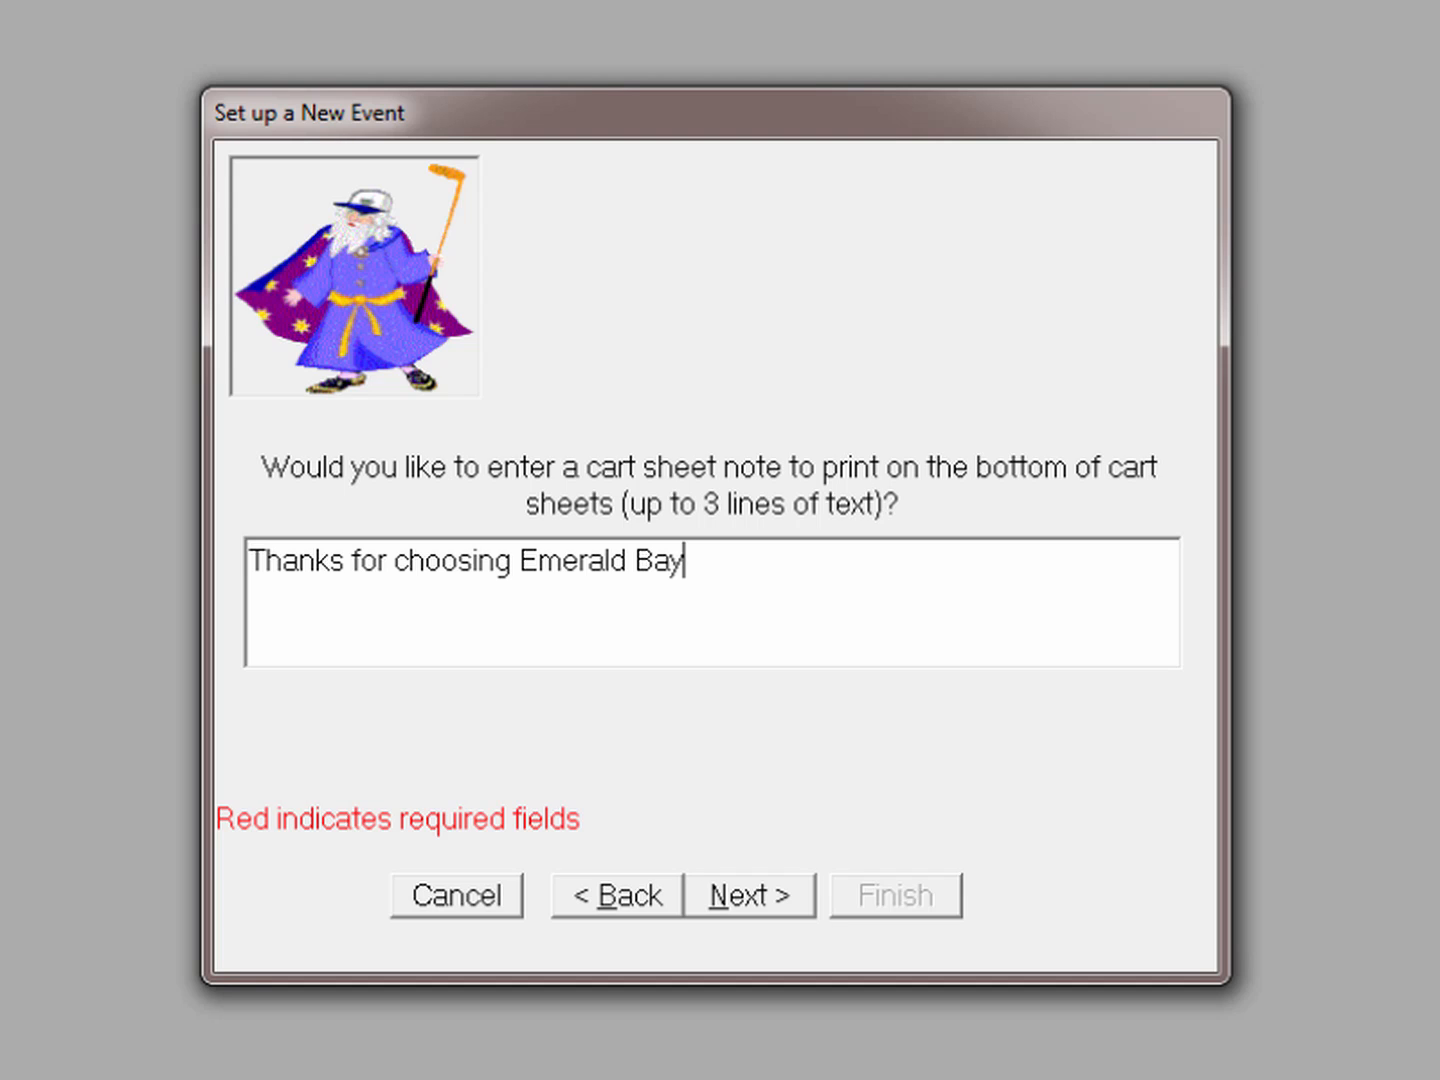
Keep the Emerald Bay cart note and White men's tees, and accept the Starting Options Wizard
{"action": "left_click", "coordinate": [726, 892]}
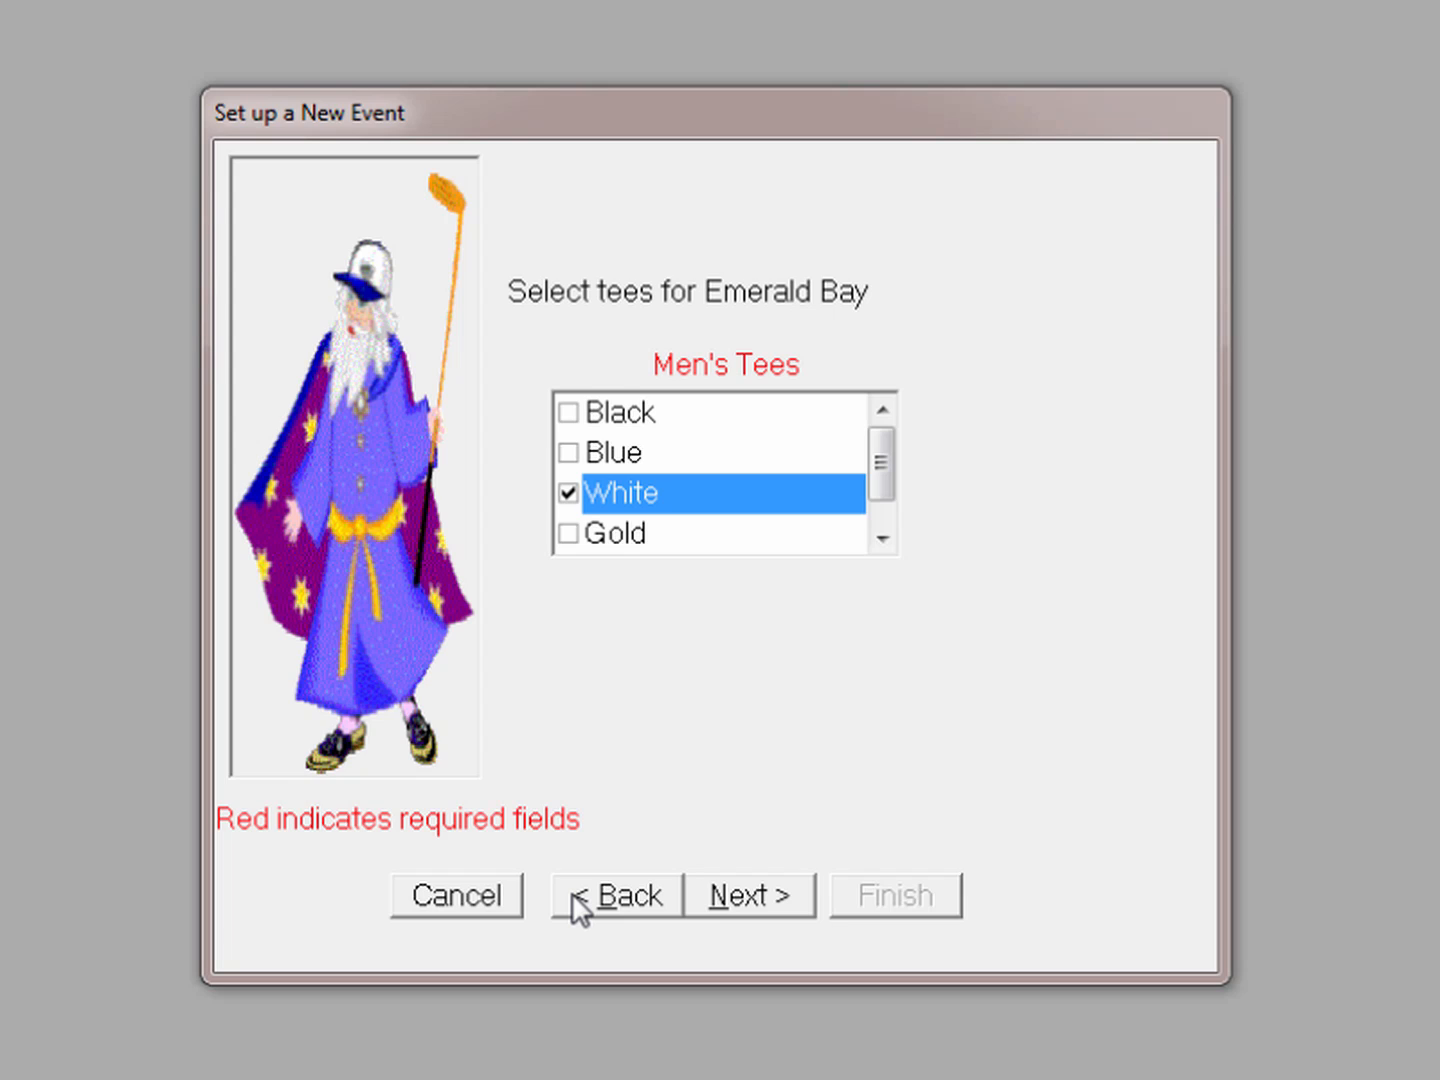
{"action": "left_click", "coordinate": [742, 896]}
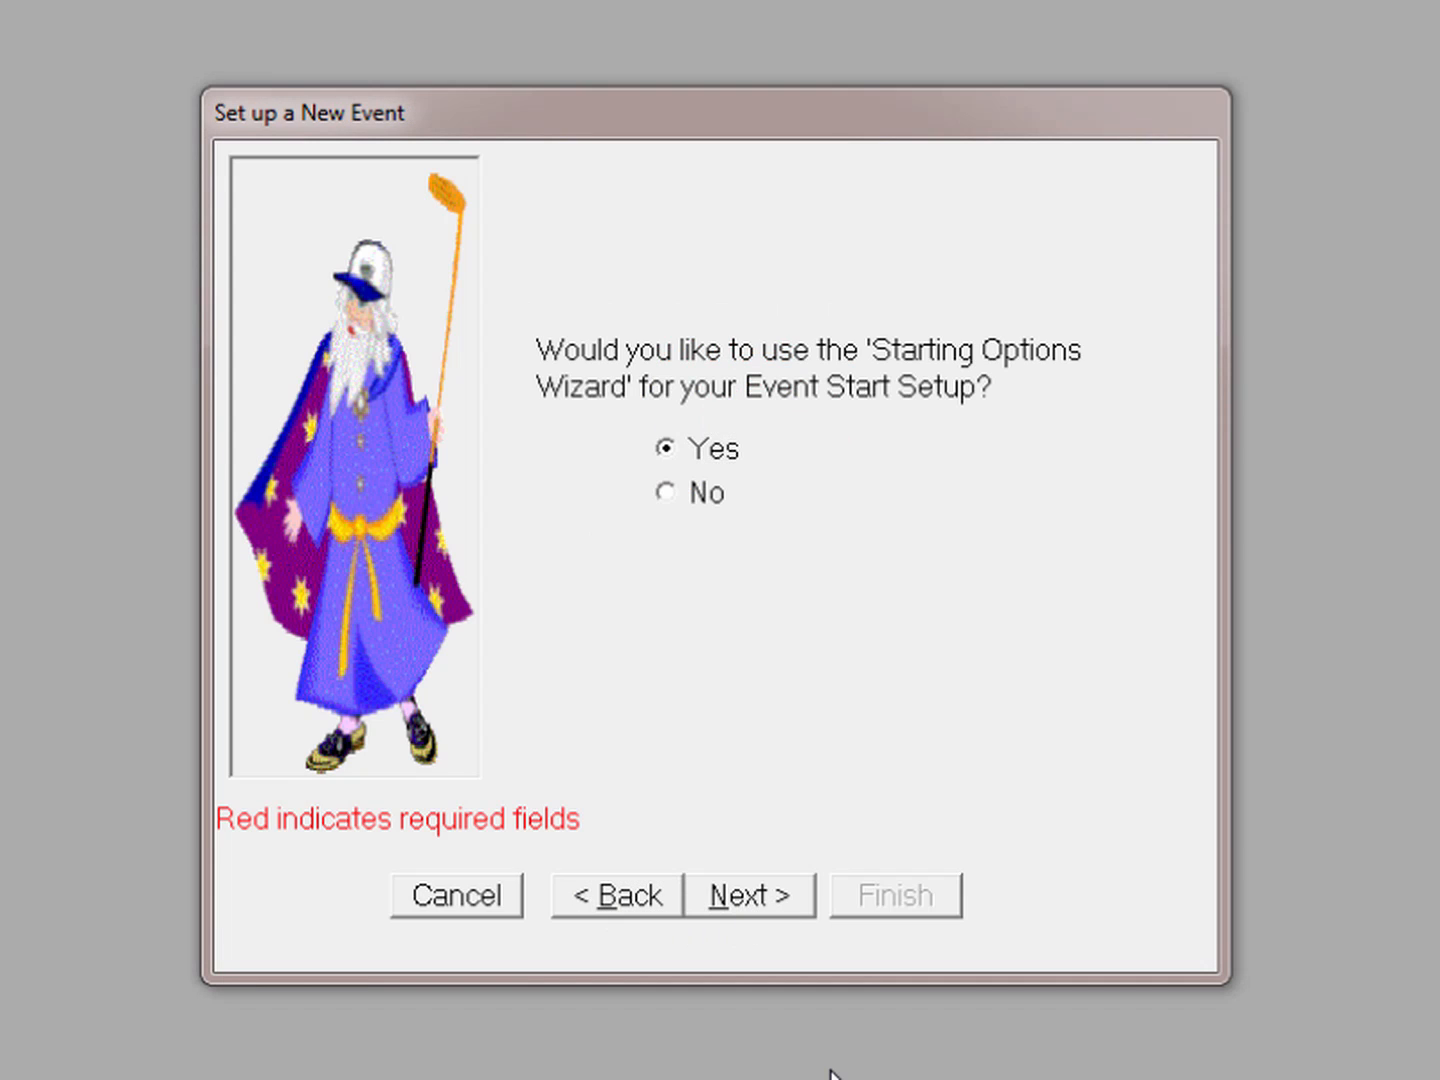
{"action": "left_click", "coordinate": [742, 895]}
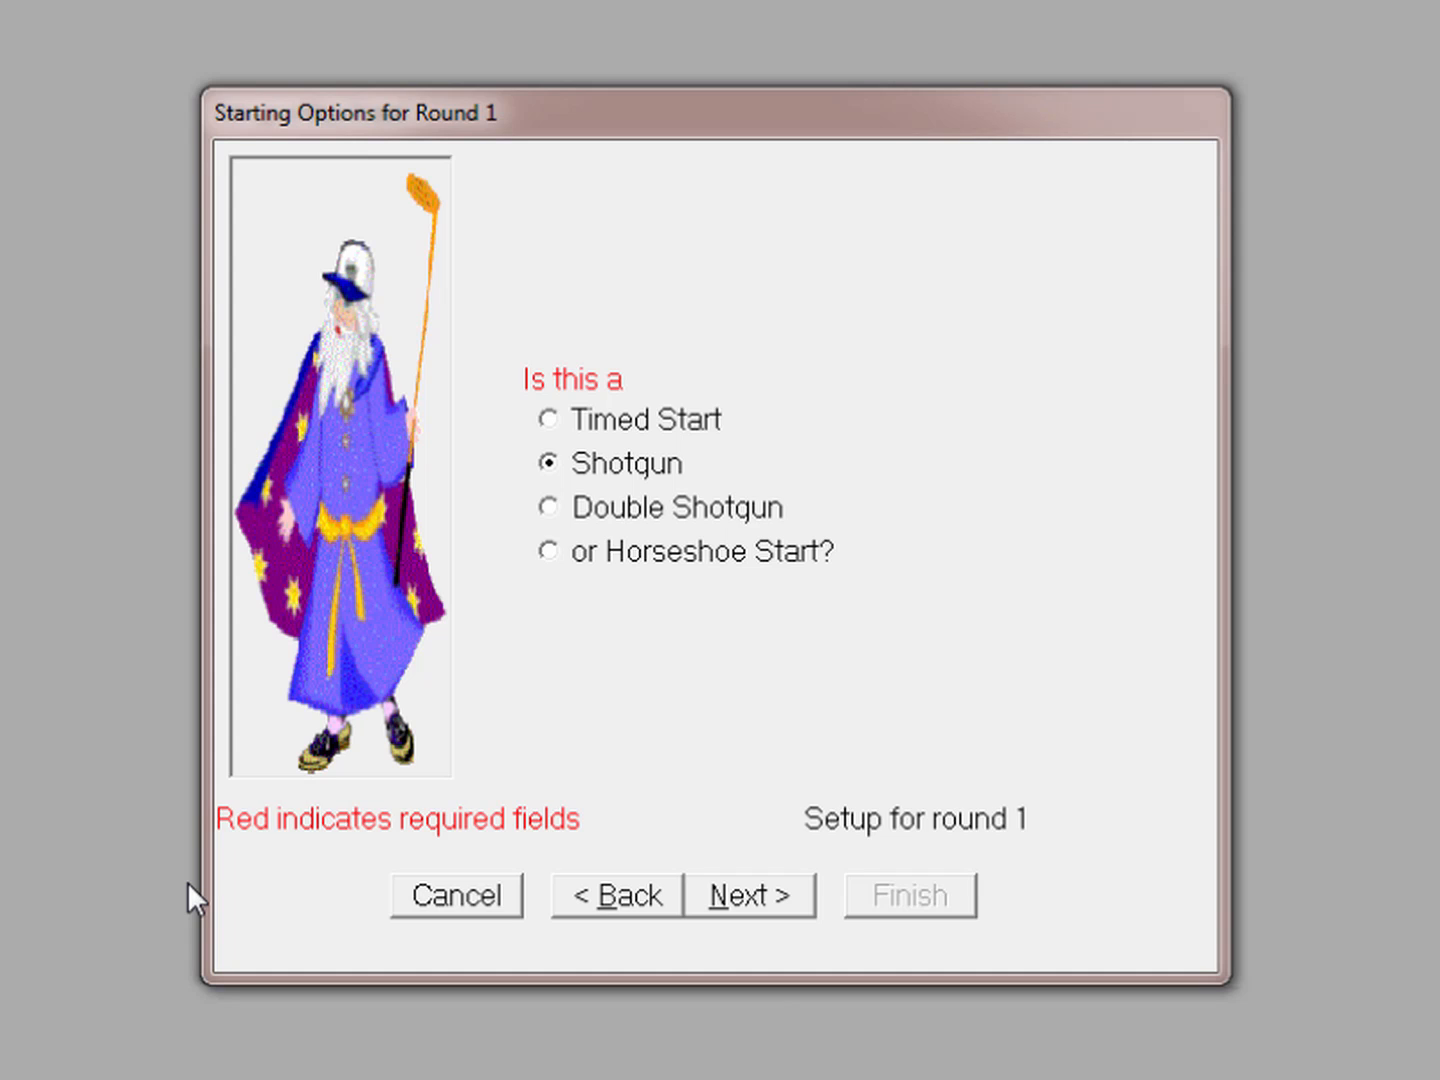
Set a Shotgun start at 9:00 AM, giving nine starting tees at Emerald Bay
{"action": "left_click", "coordinate": [744, 897]}
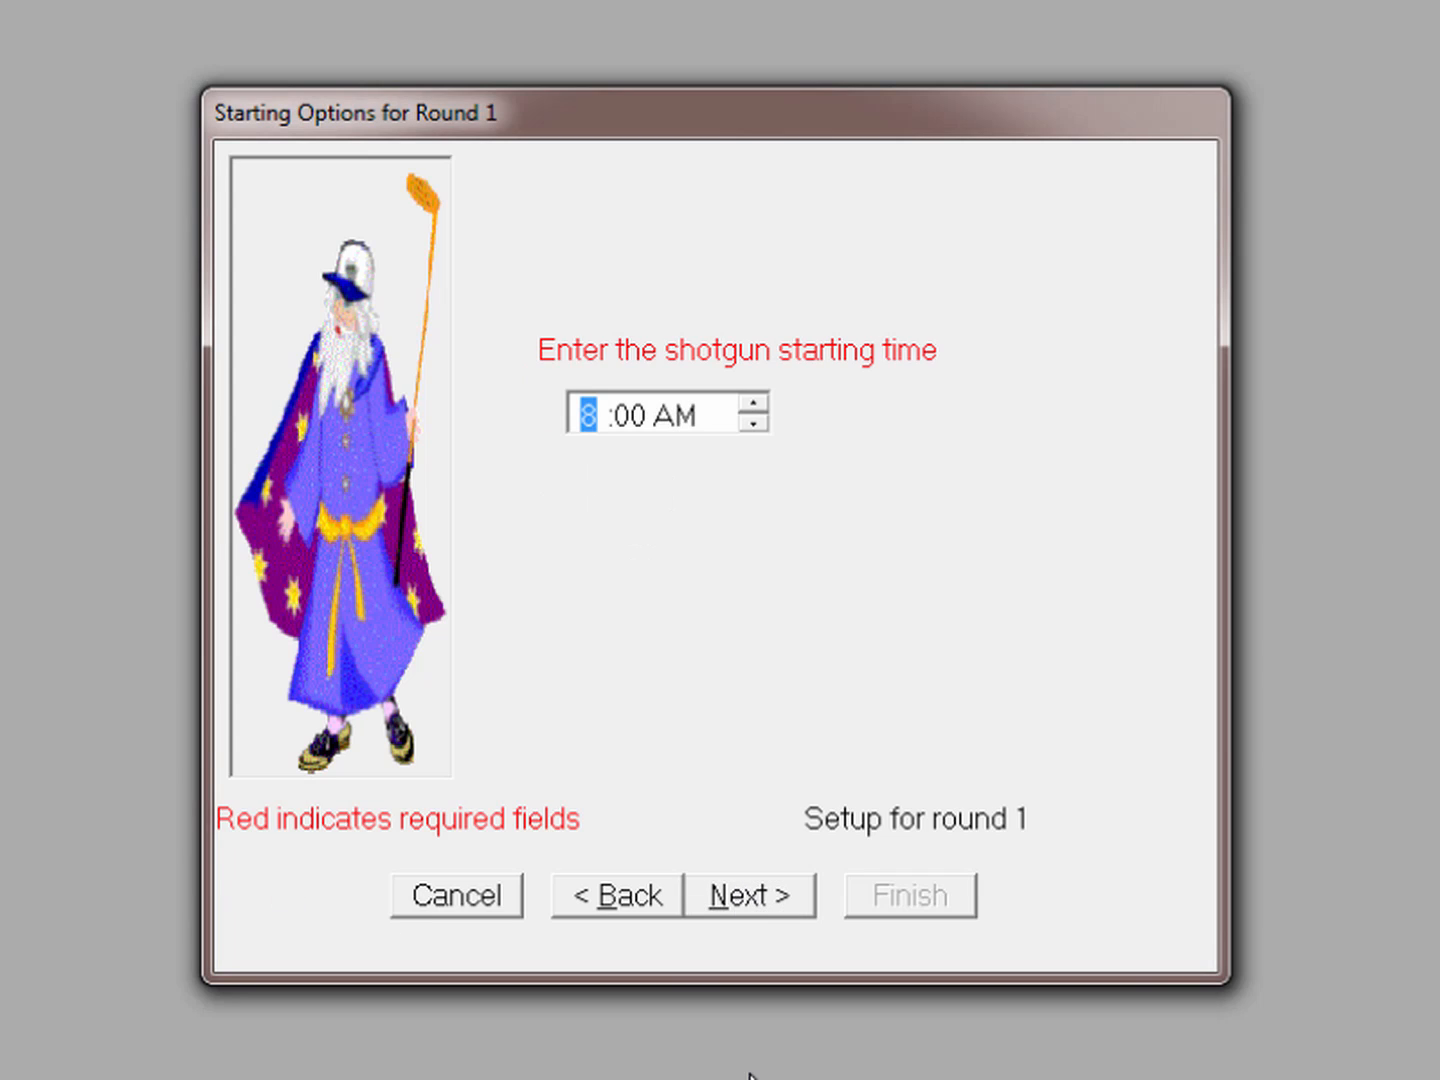
{"action": "type", "text": "9"}
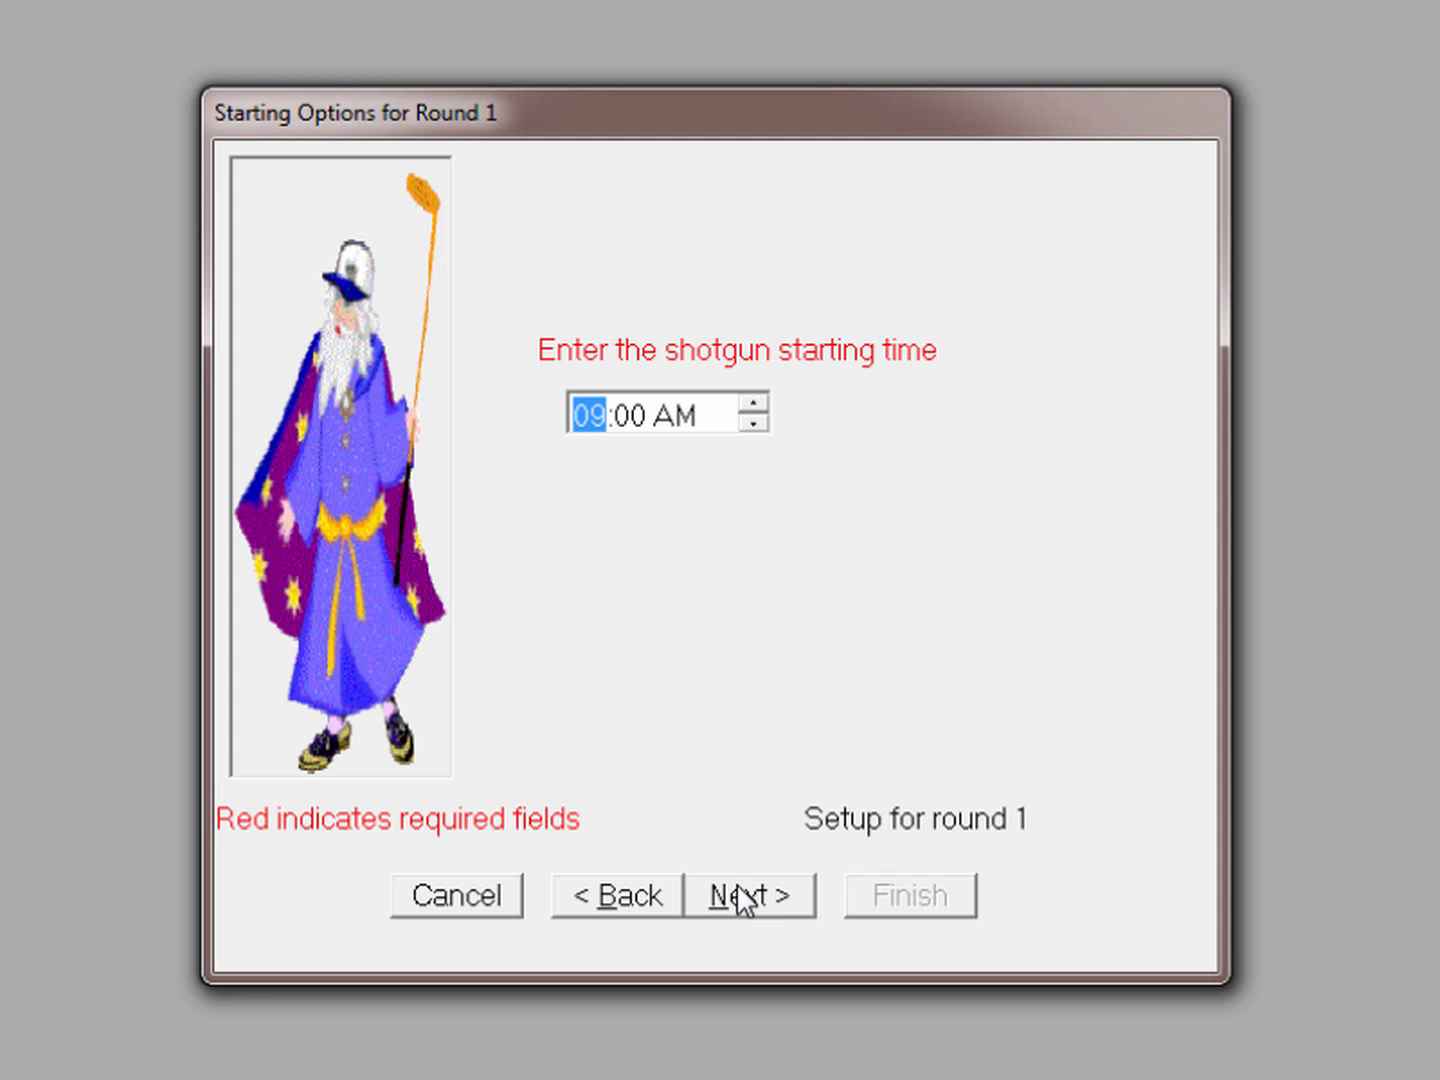
{"action": "left_click", "coordinate": [740, 896]}
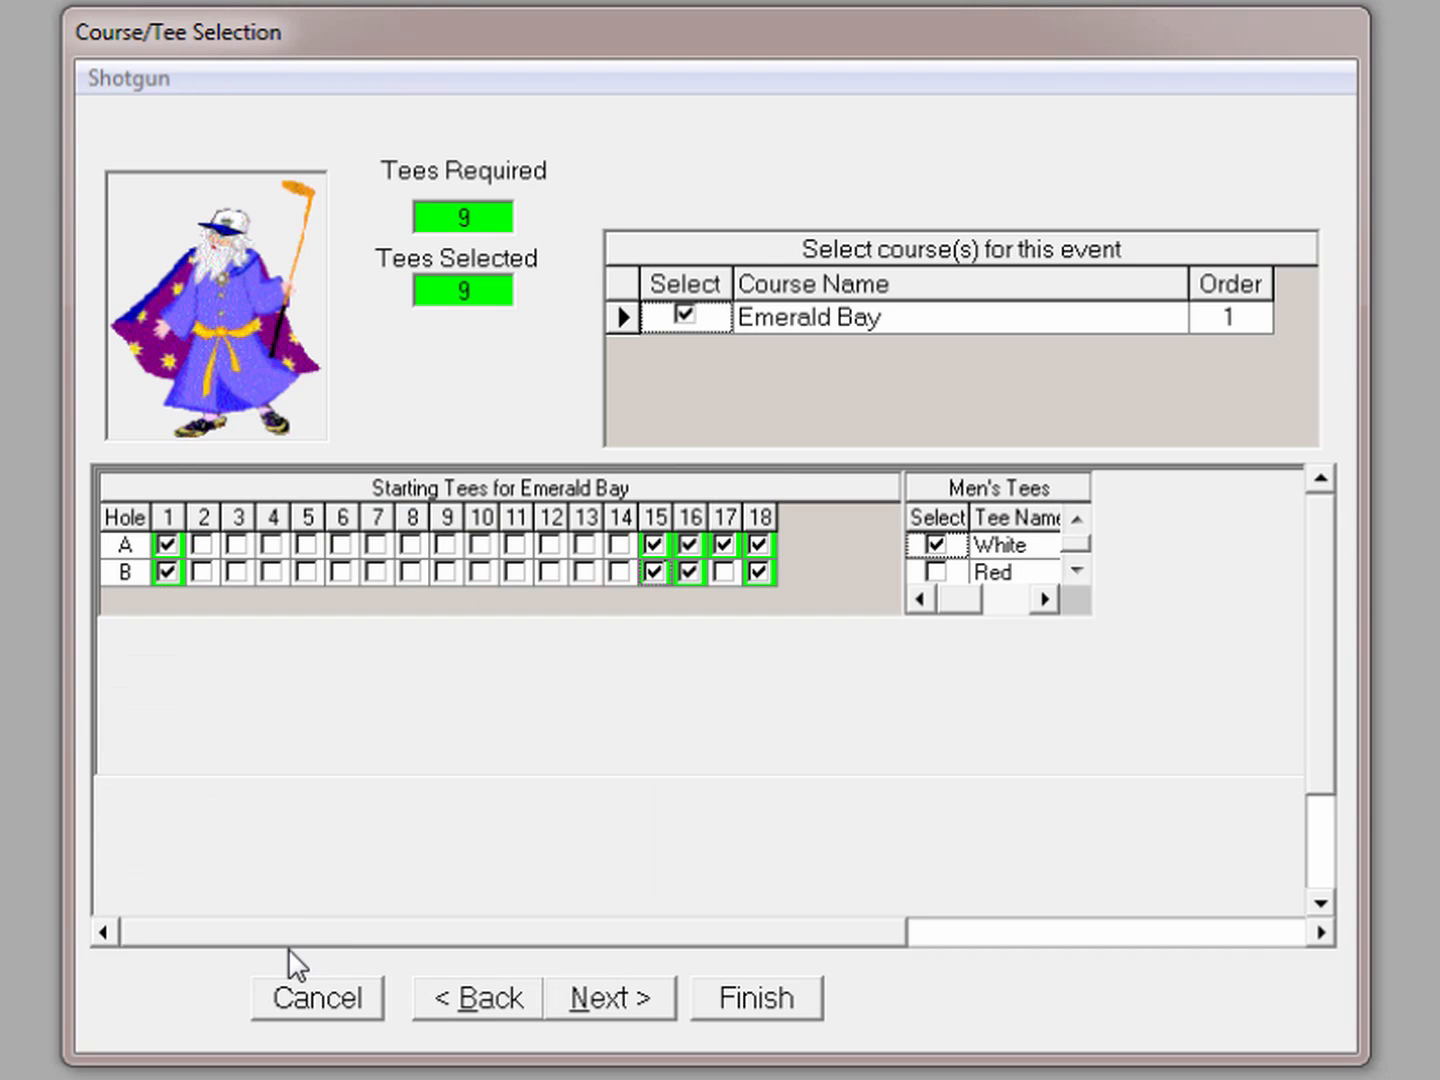
Accept the tee assignment, choose Total Score as the score entry method, and finish the wizard
{"action": "left_click", "coordinate": [617, 998]}
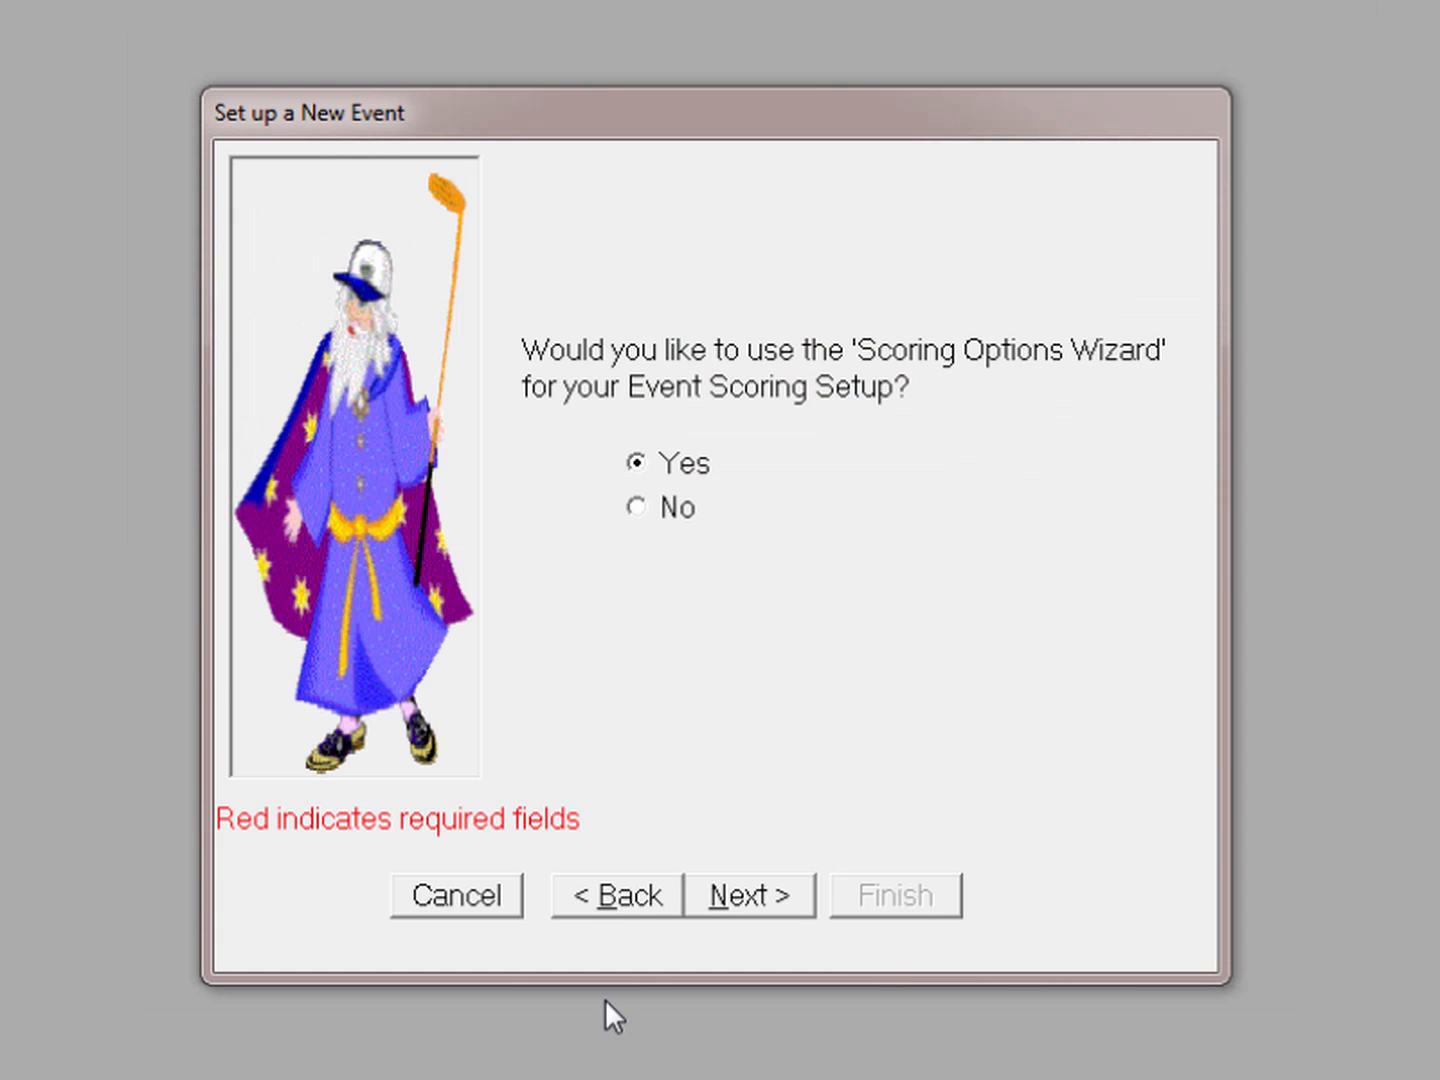
{"action": "left_click", "coordinate": [742, 895]}
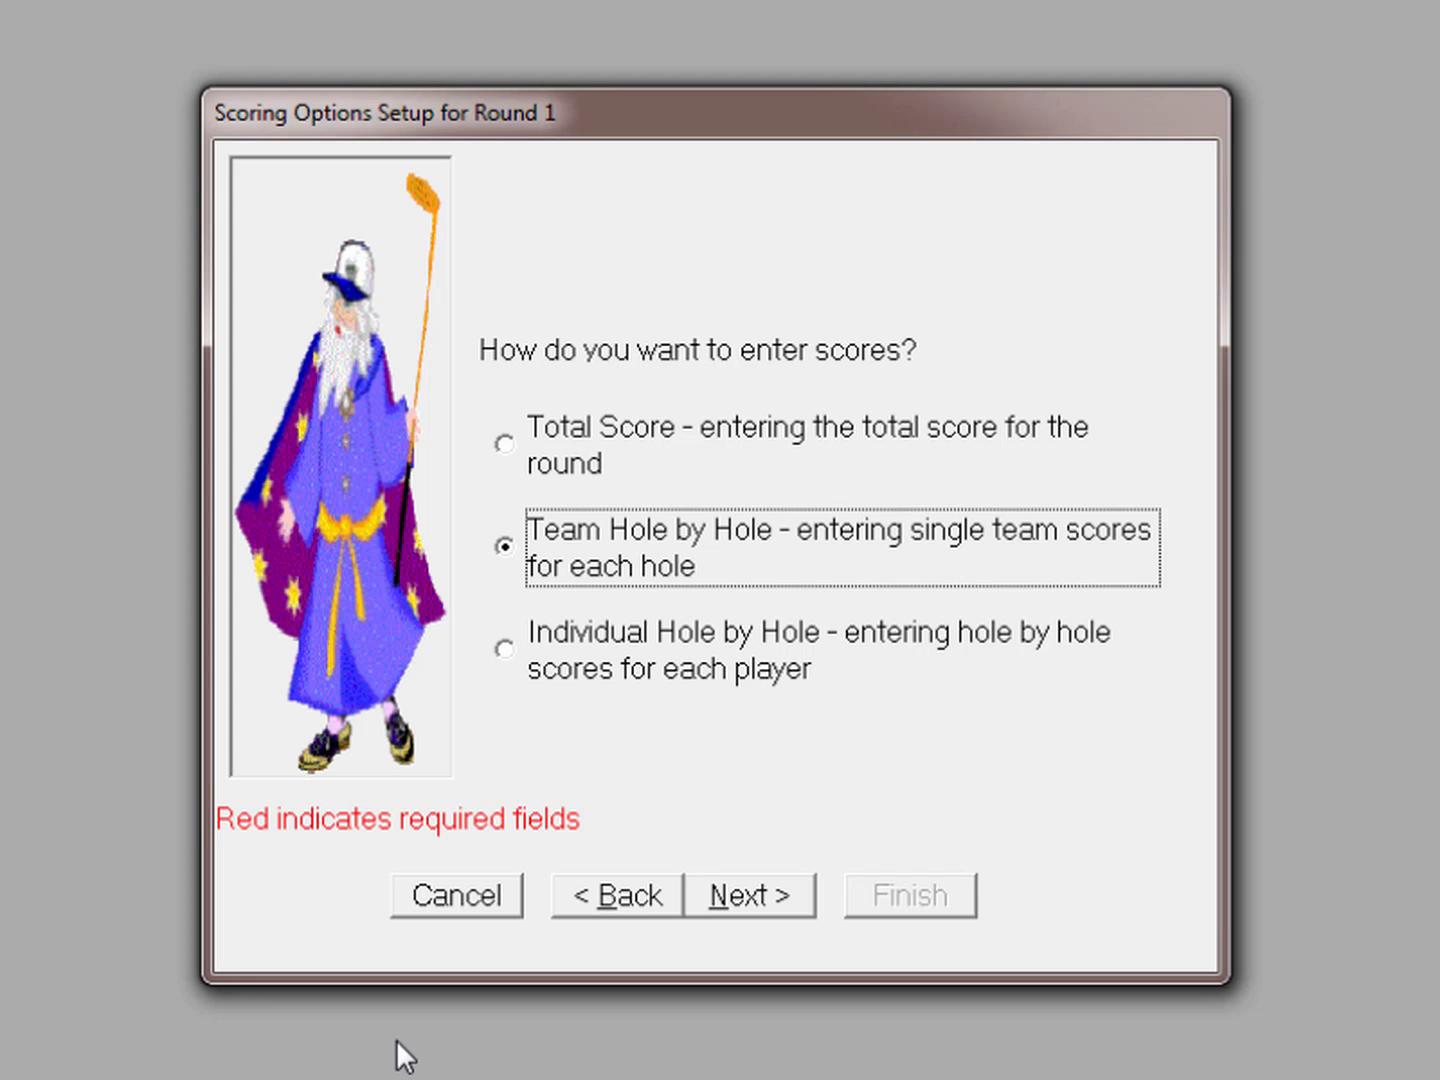
{"action": "key", "text": "Up"}
{"action": "left_click", "coordinate": [750, 900]}
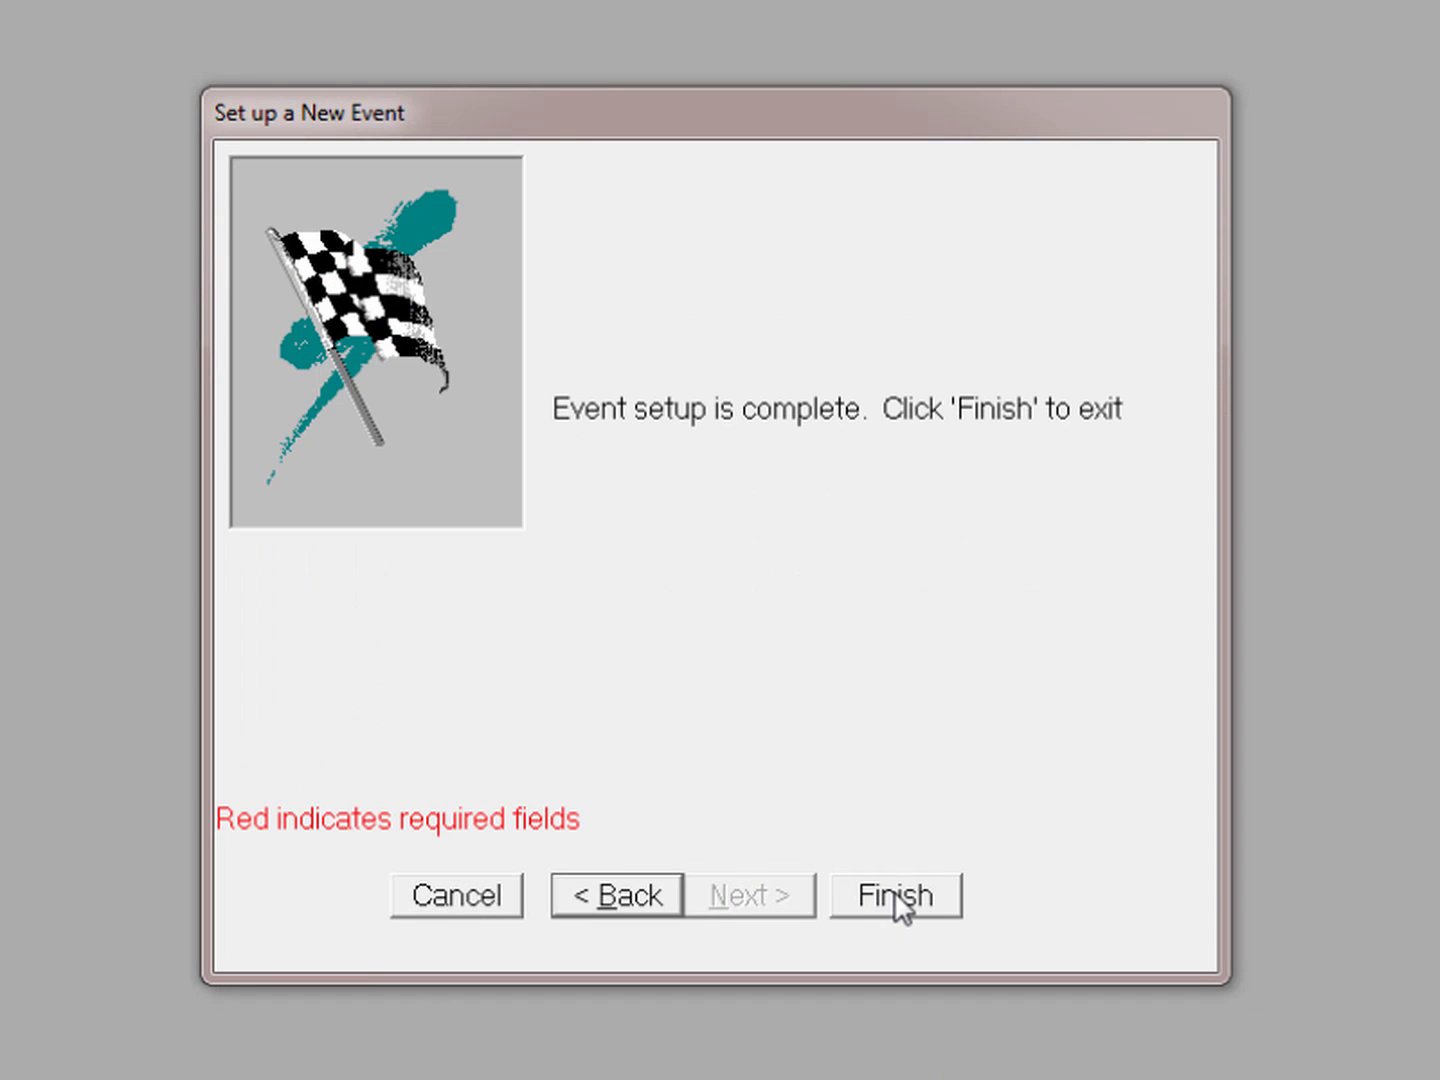
{"action": "left_click", "coordinate": [897, 897]}
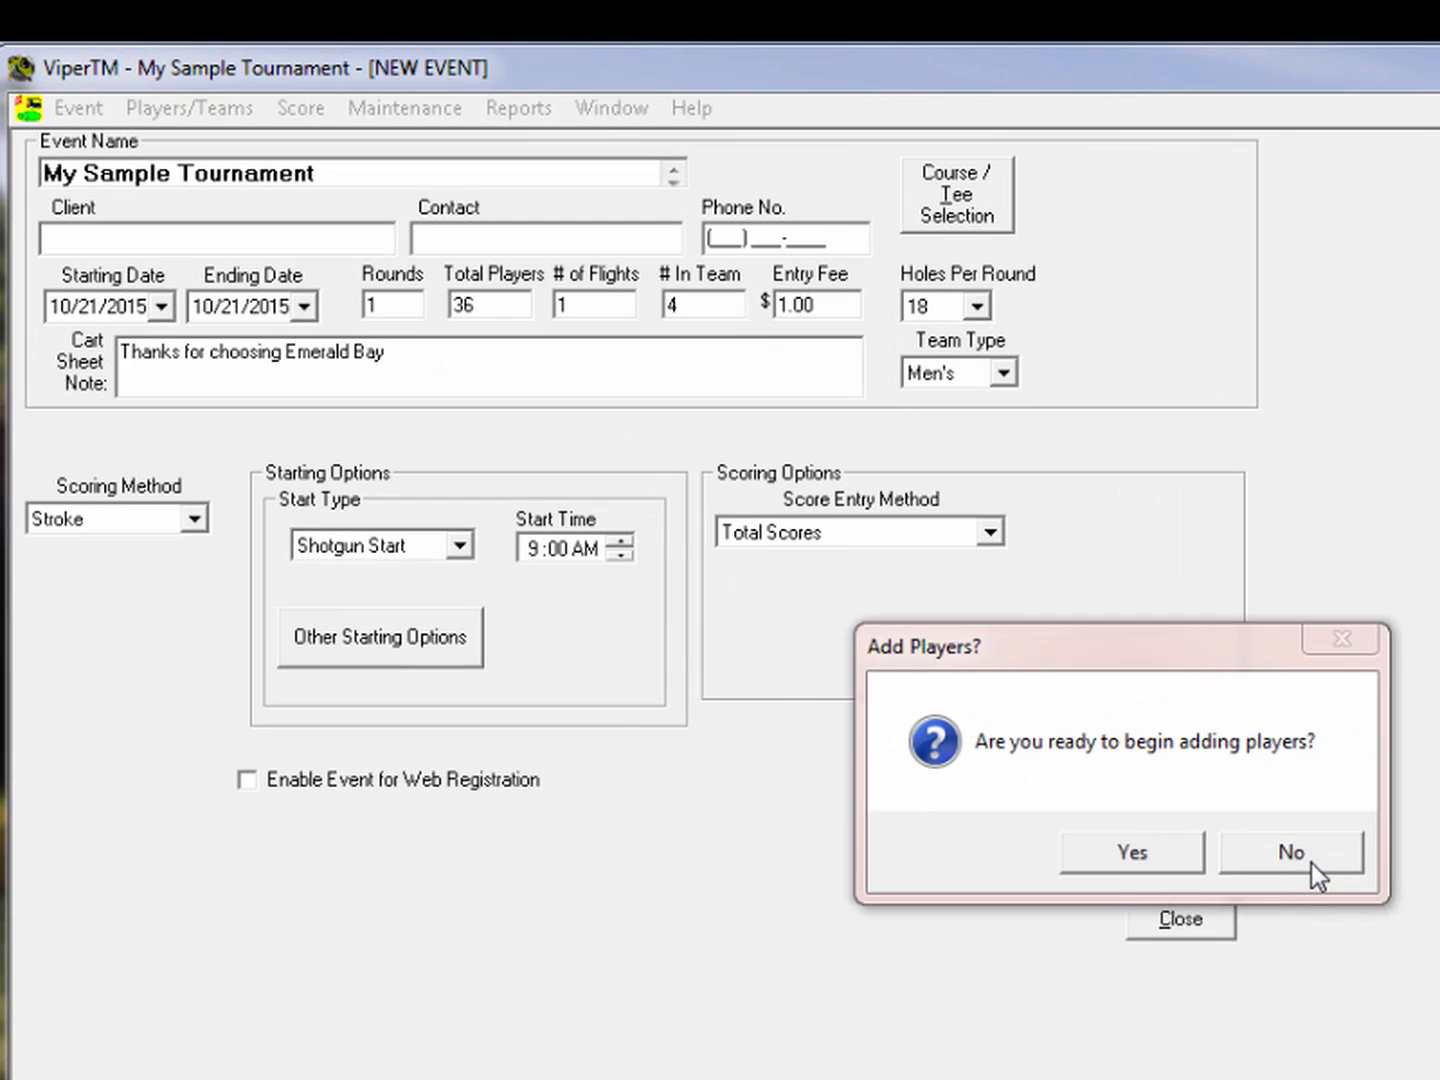
Skip adding players now and open Players/Teams > Player/Team Setup for My Sample Tournament
{"action": "left_click", "coordinate": [1311, 863]}
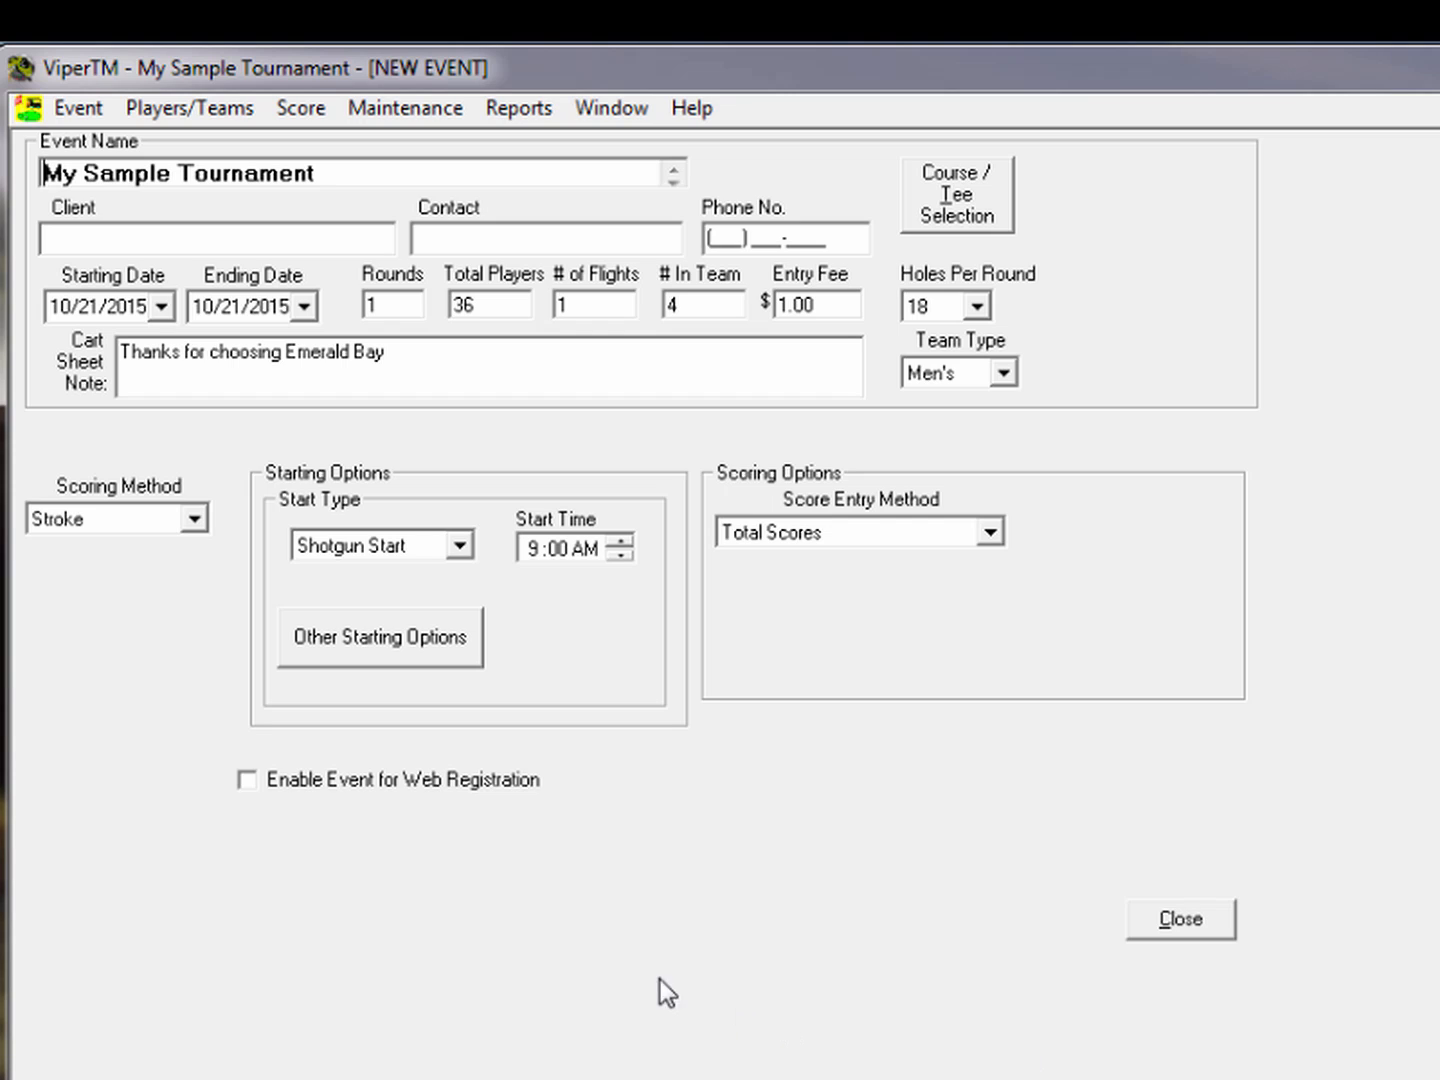
{"action": "left_click", "coordinate": [250, 109]}
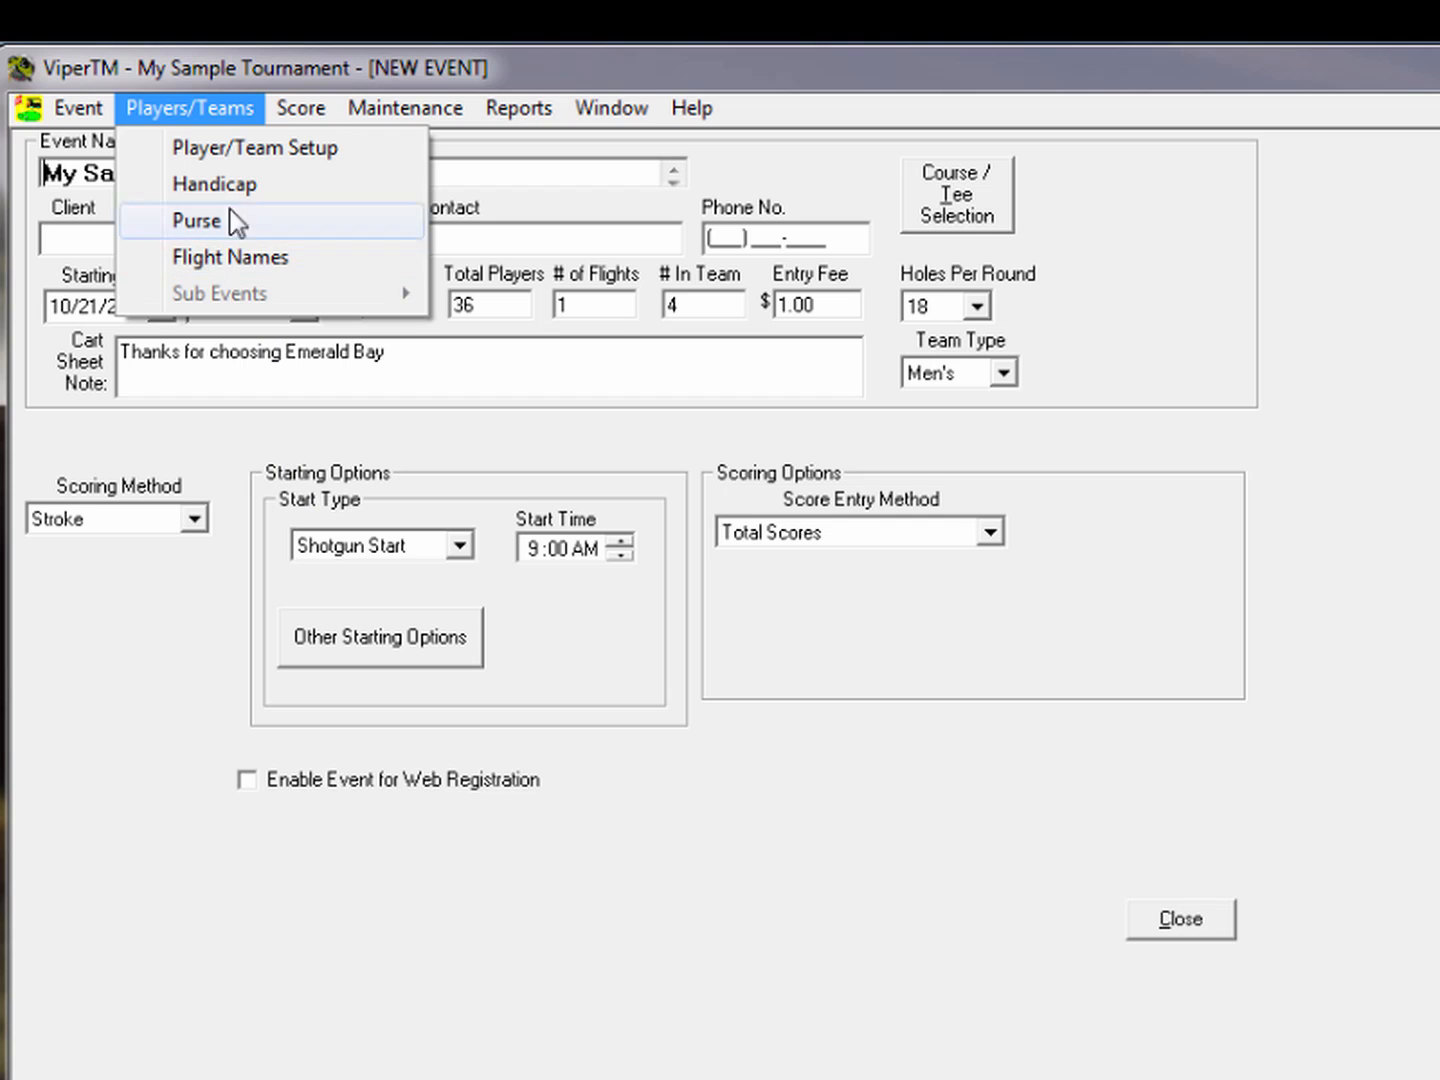
{"action": "left_click", "coordinate": [245, 148]}
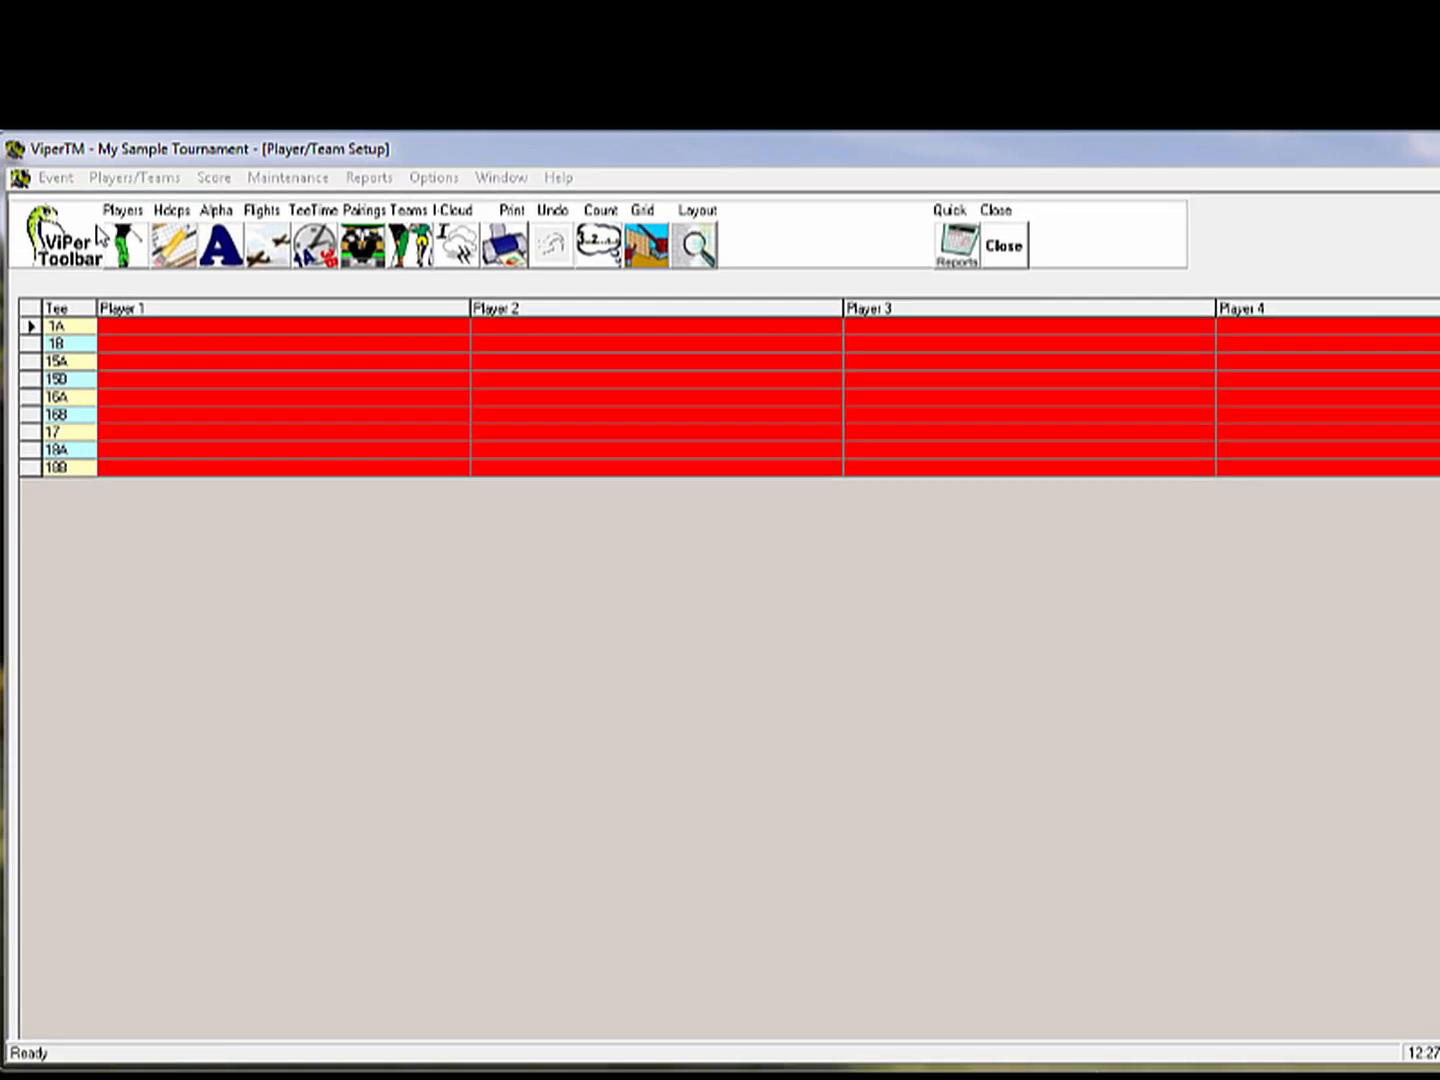
Browse the grid's player, handicap, flight and tee-time views and their options
{"action": "left_click", "coordinate": [137, 275]}
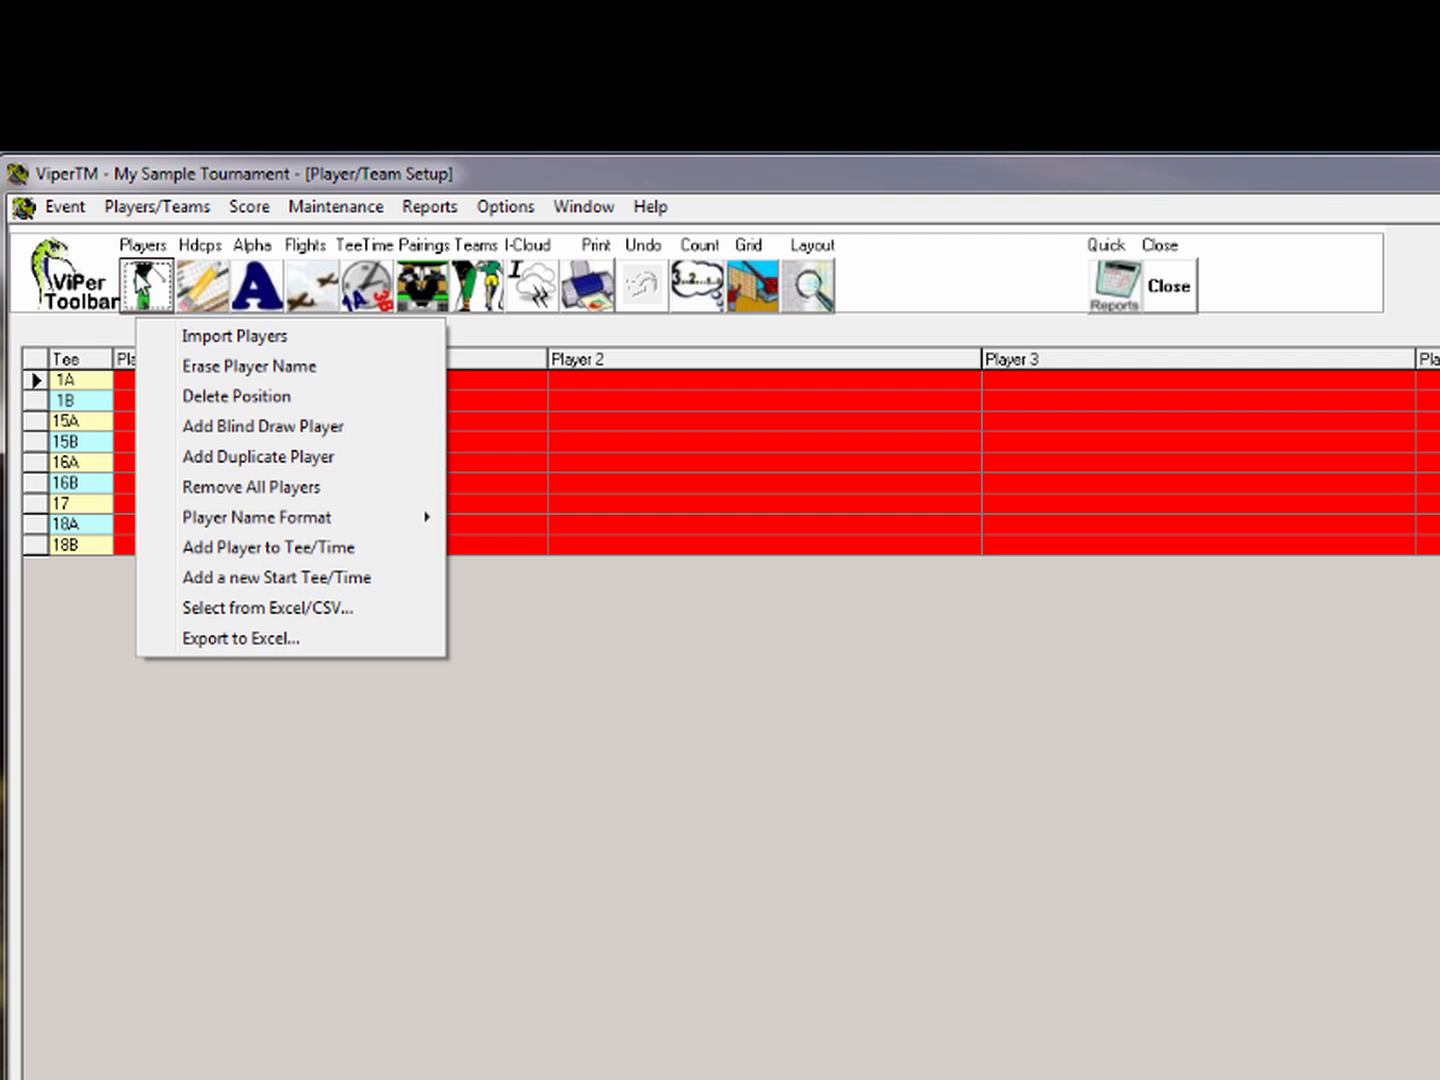
{"action": "left_click", "coordinate": [201, 281]}
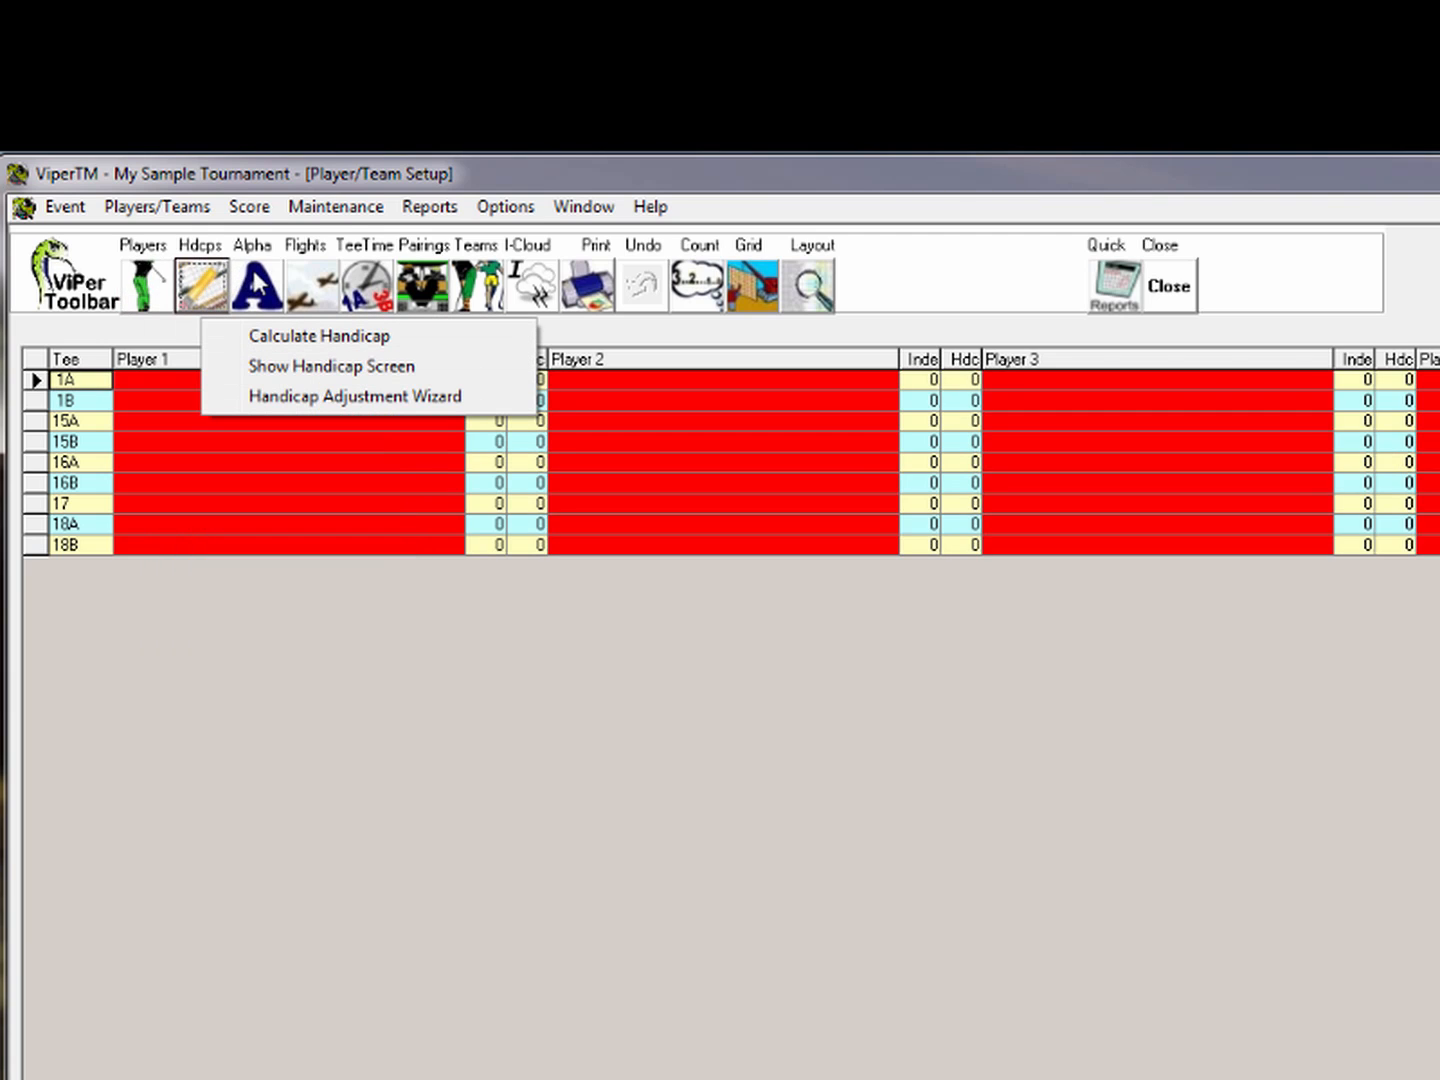
{"action": "left_click", "coordinate": [255, 276]}
{"action": "left_click", "coordinate": [310, 287]}
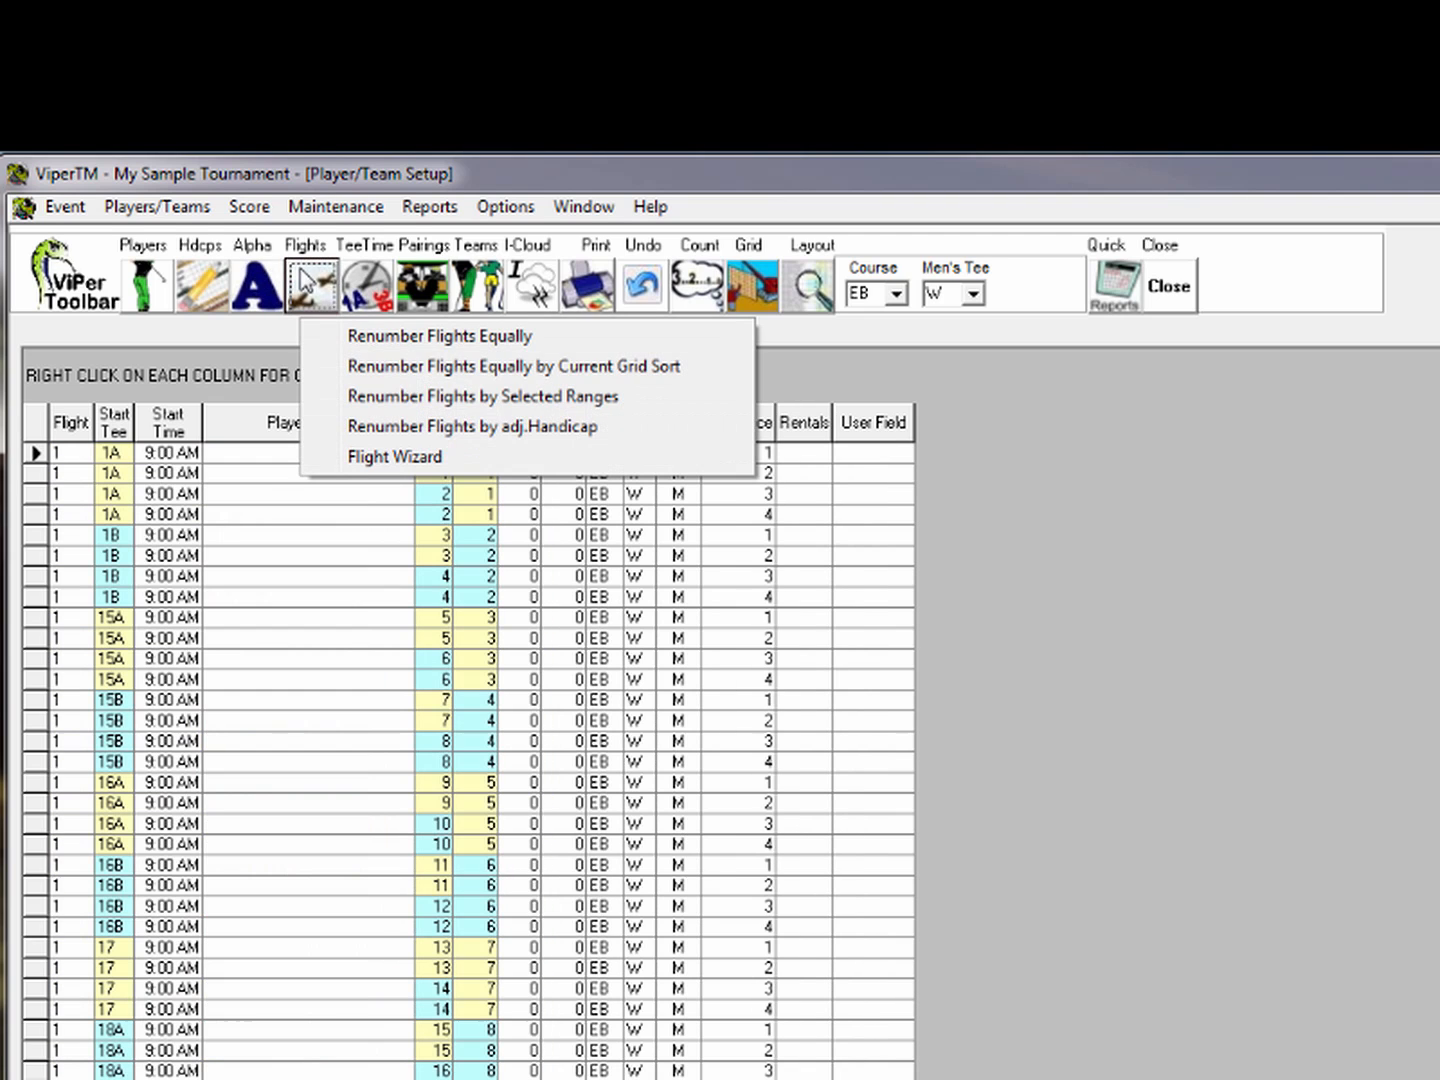
{"action": "left_click", "coordinate": [364, 283]}
{"action": "left_click", "coordinate": [378, 292]}
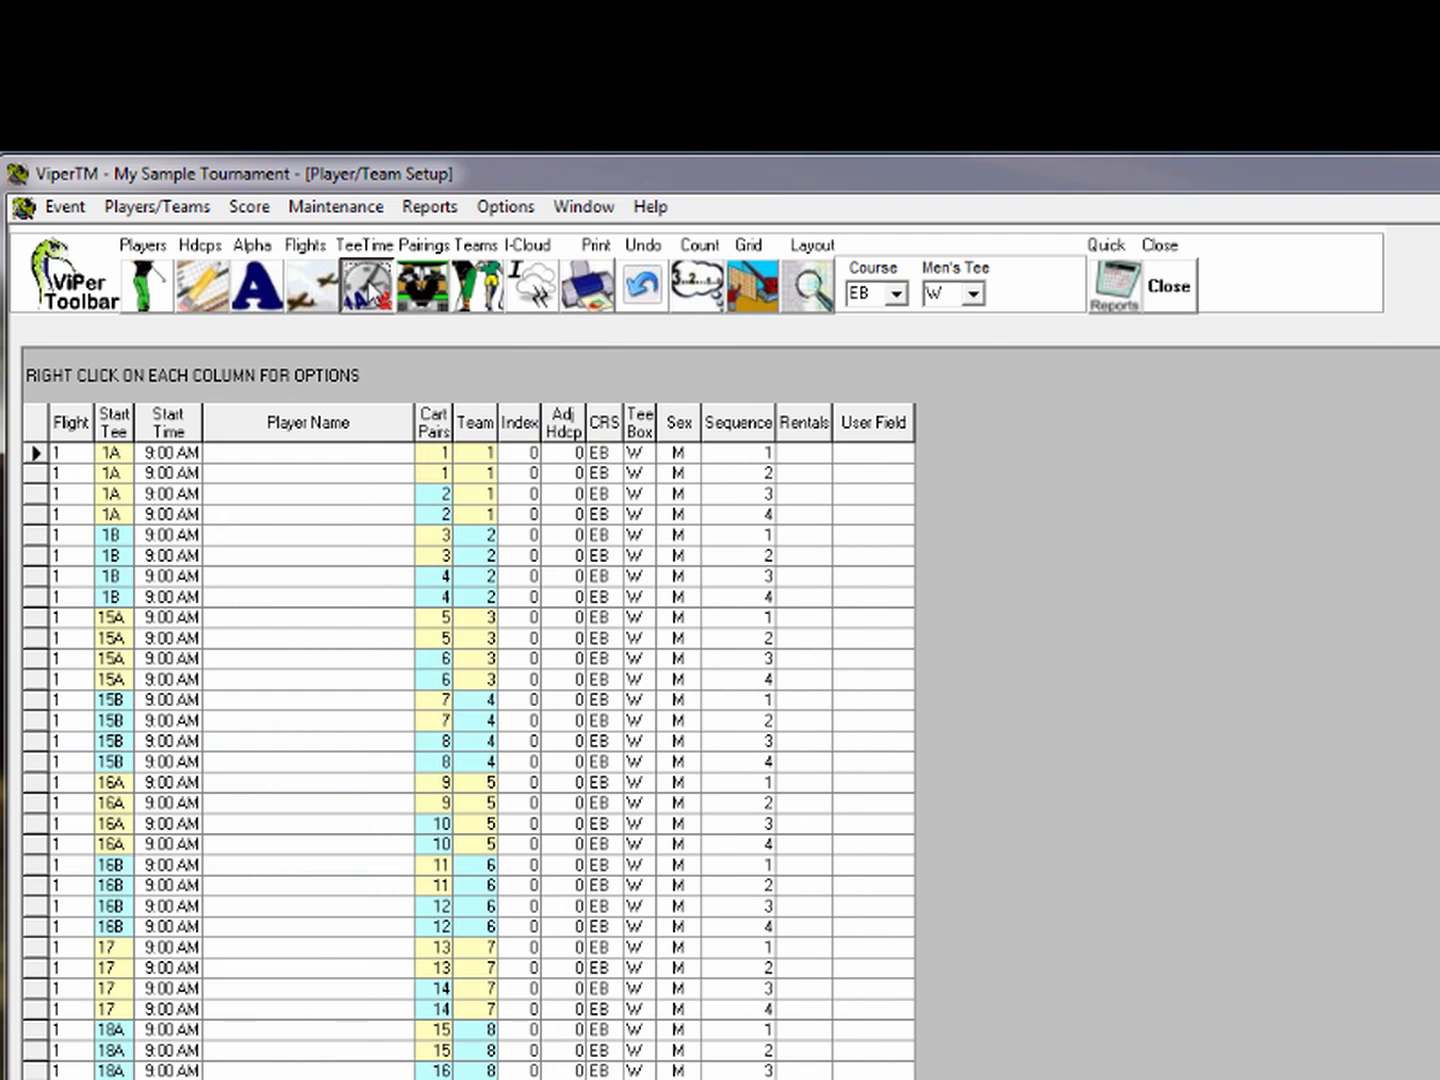
Check the pairings and teams views, then switch the grid to a one-row-per-player layout
{"action": "left_click", "coordinate": [421, 292]}
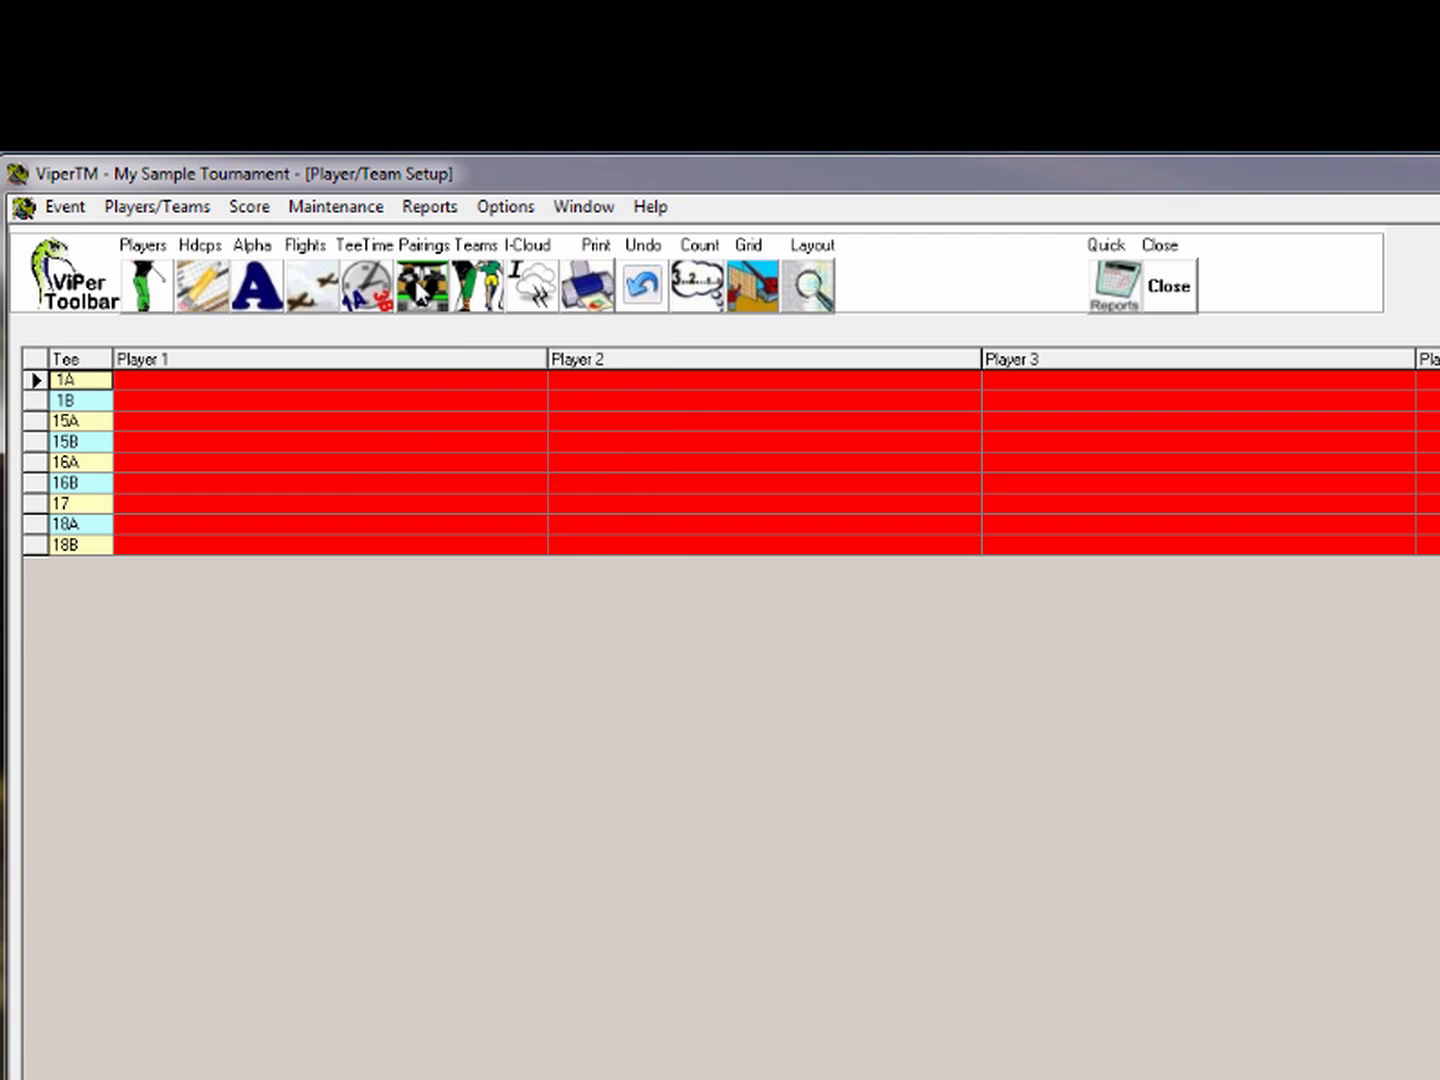
{"action": "left_click", "coordinate": [420, 293]}
{"action": "left_click", "coordinate": [478, 287]}
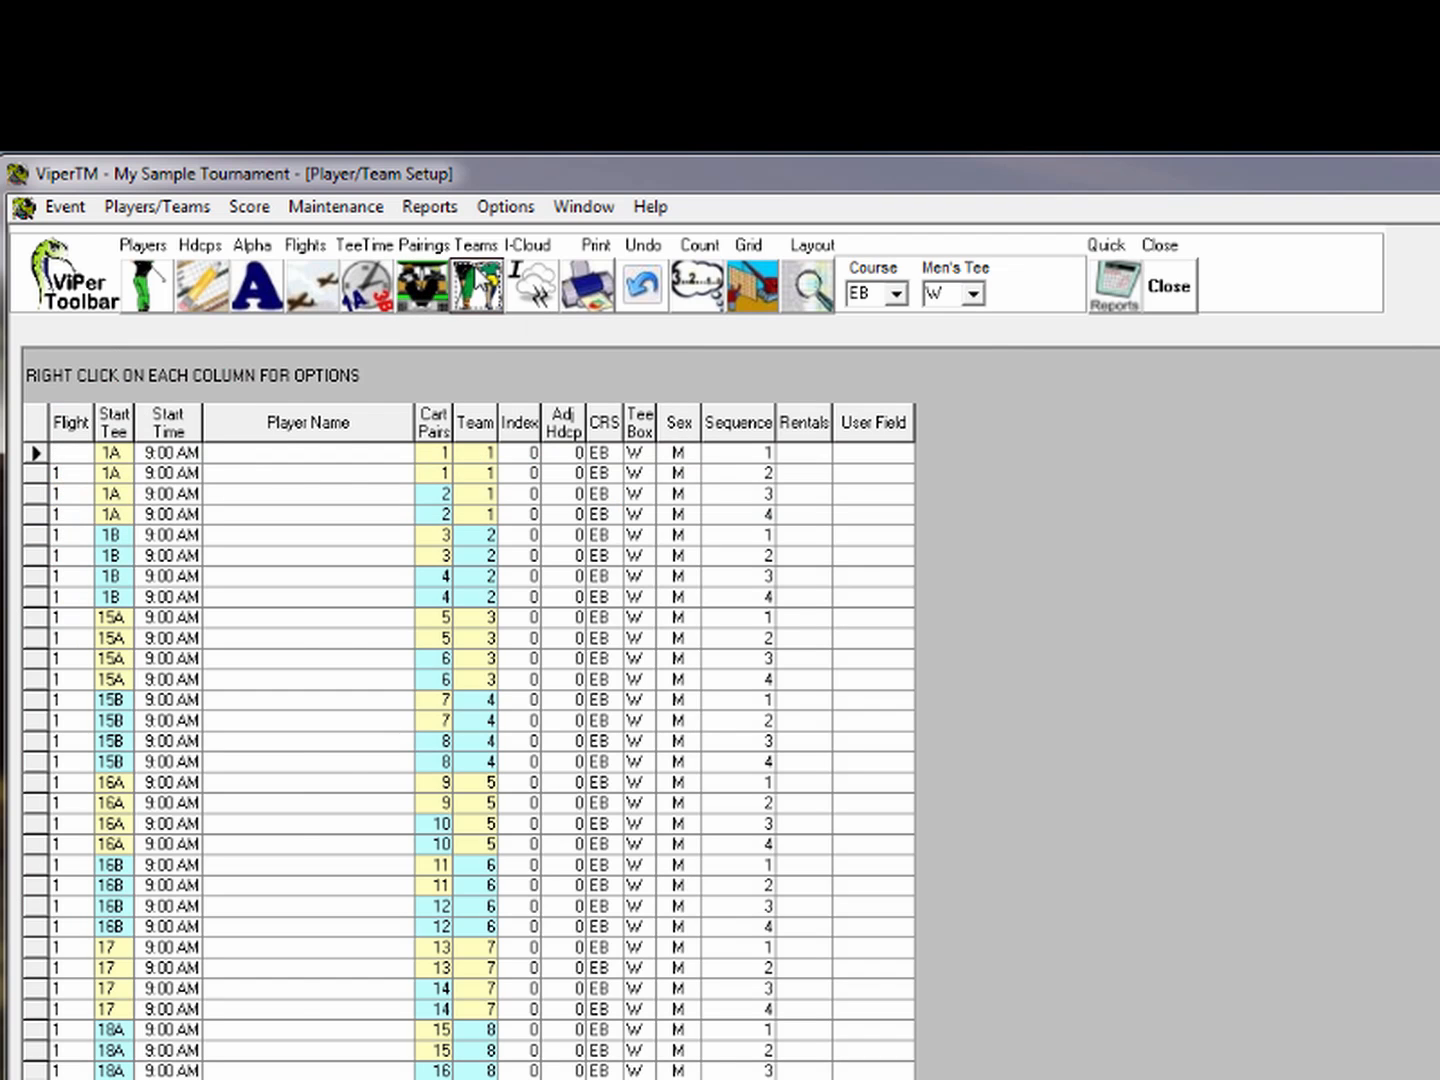
{"action": "left_click", "coordinate": [479, 286]}
{"action": "left_click", "coordinate": [537, 290]}
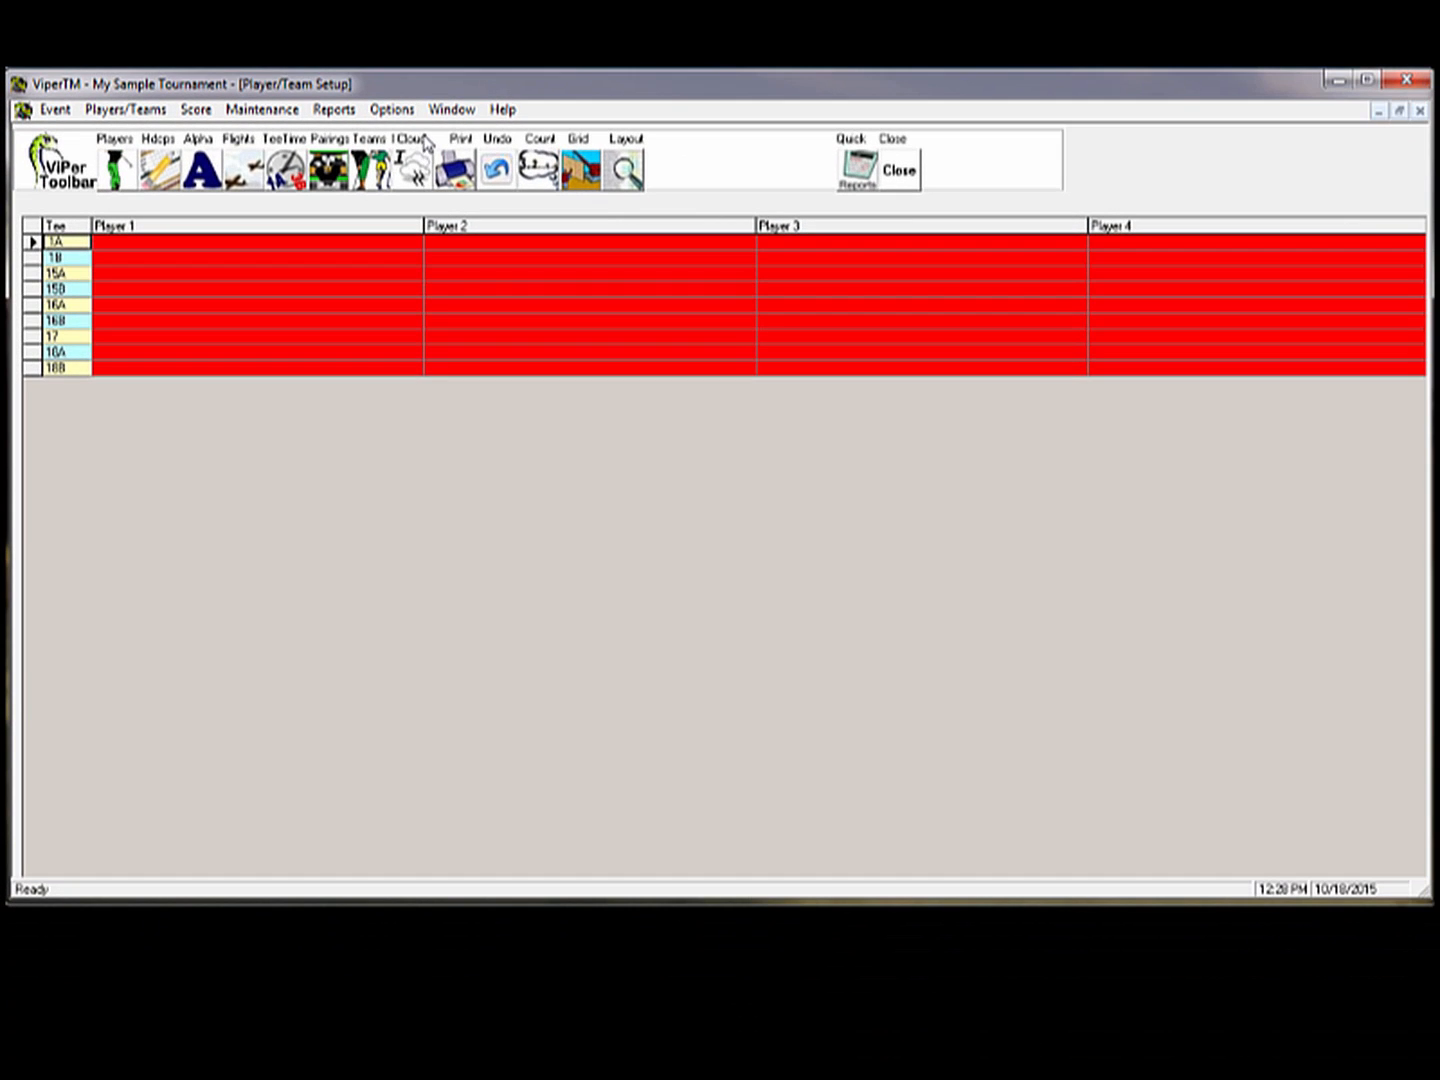
{"action": "left_click", "coordinate": [578, 172]}
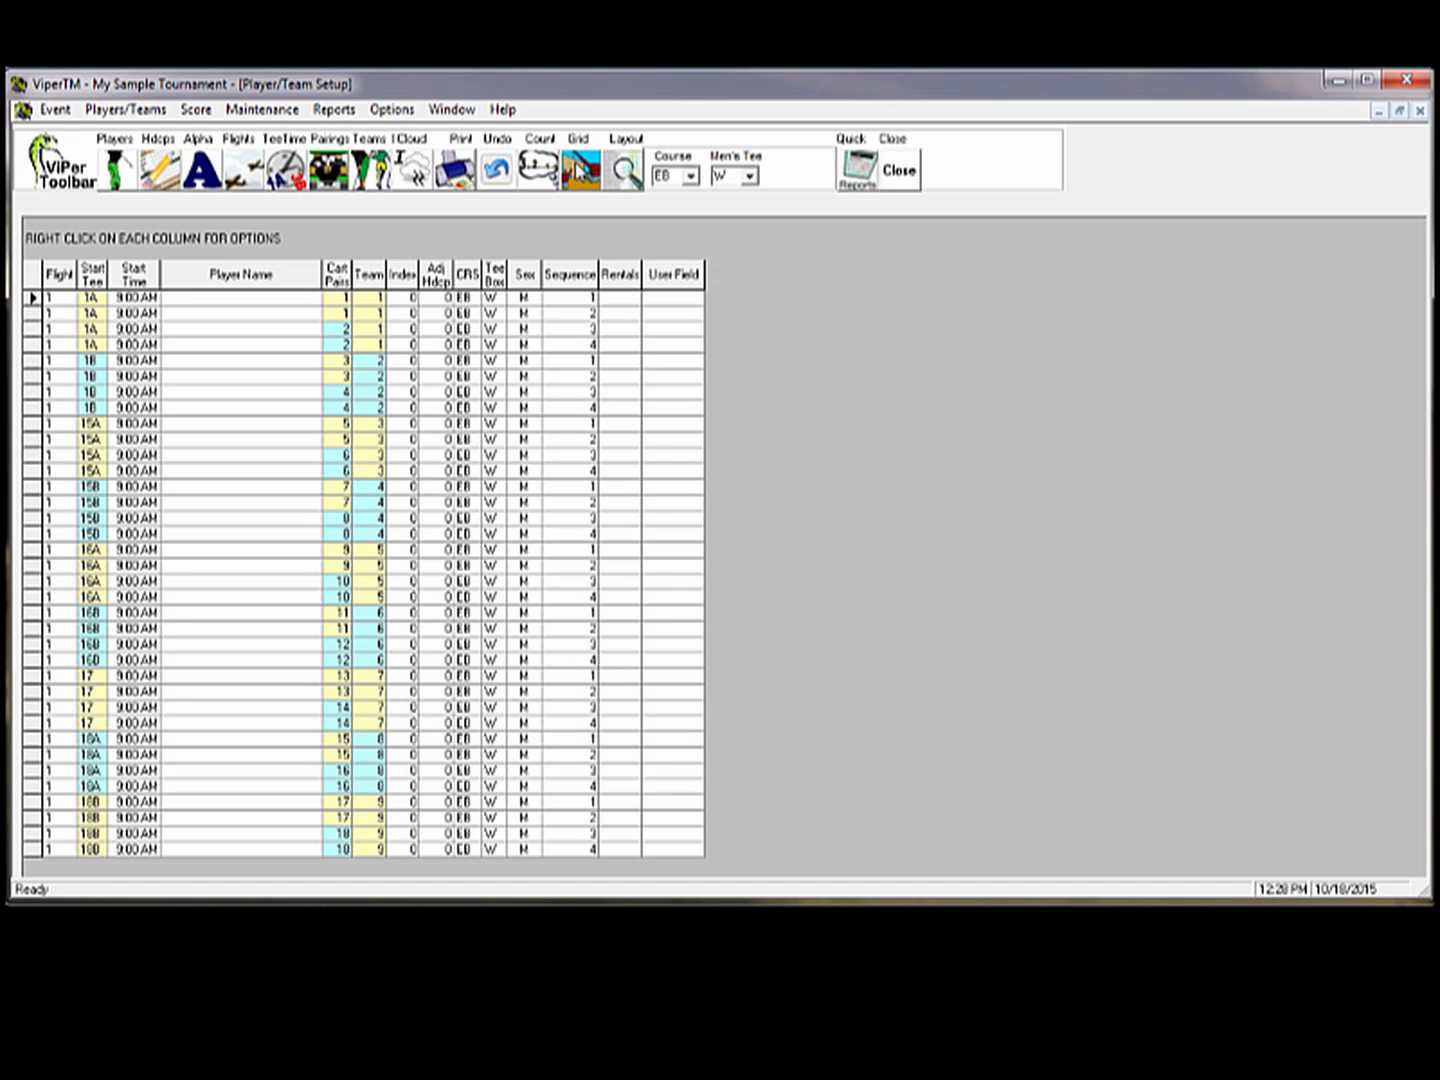
{"action": "left_click", "coordinate": [624, 175]}
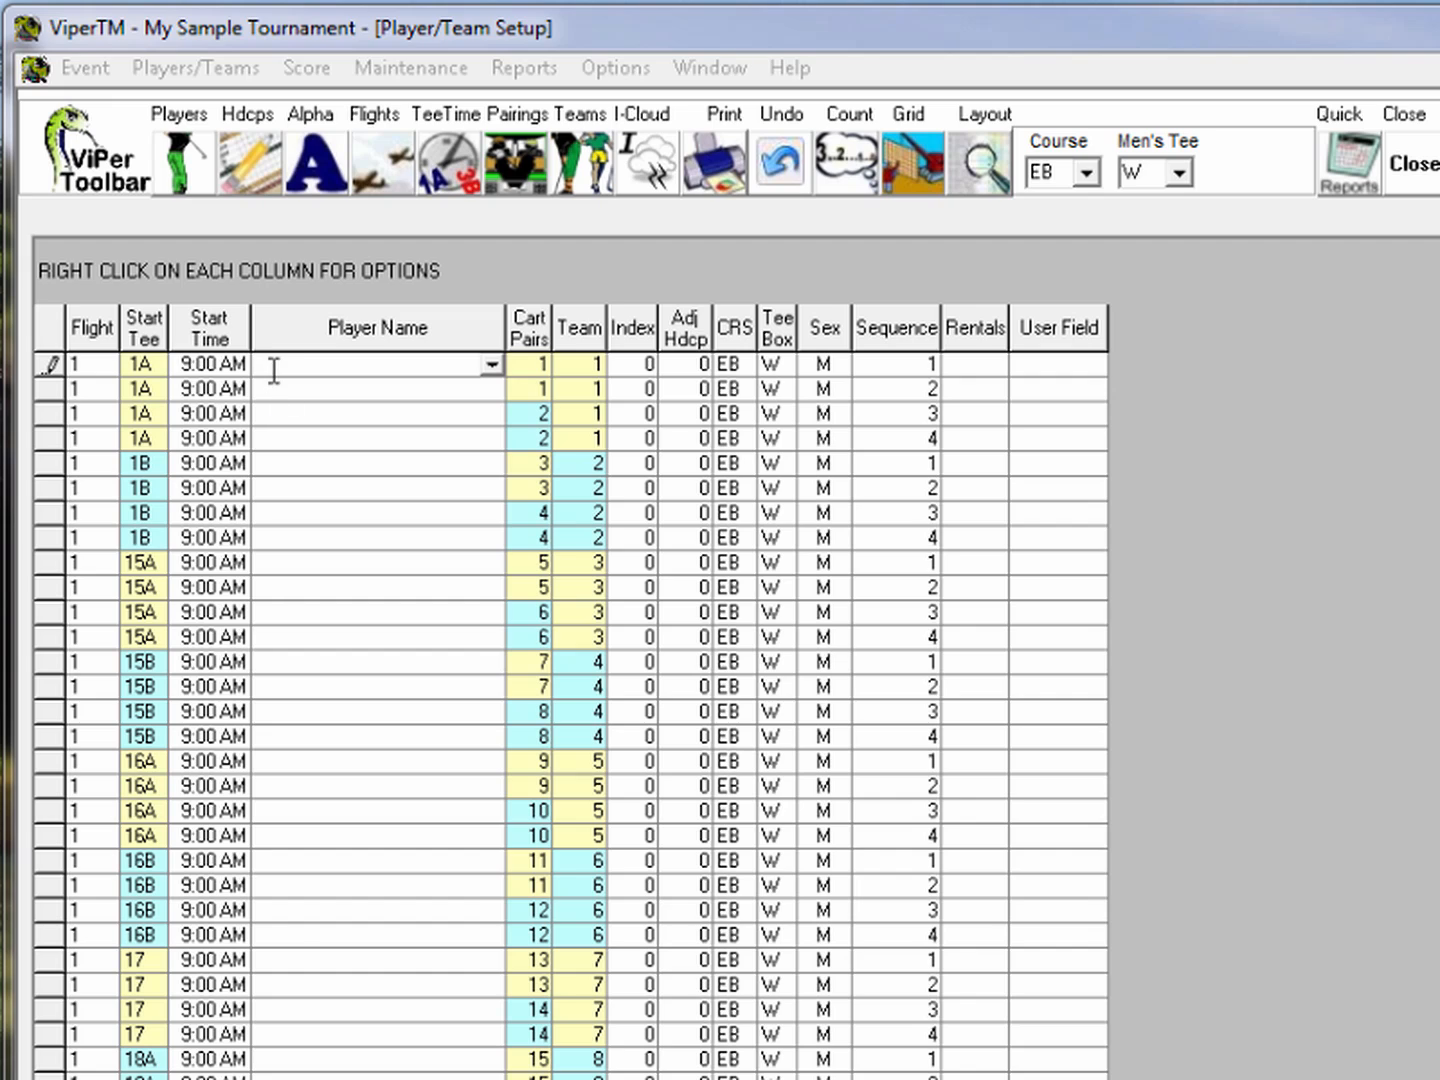
Enter team 1's players on tee 1A from the name lookup, confirming the fourth player's index of 12
{"action": "left_click", "coordinate": [264, 365]}
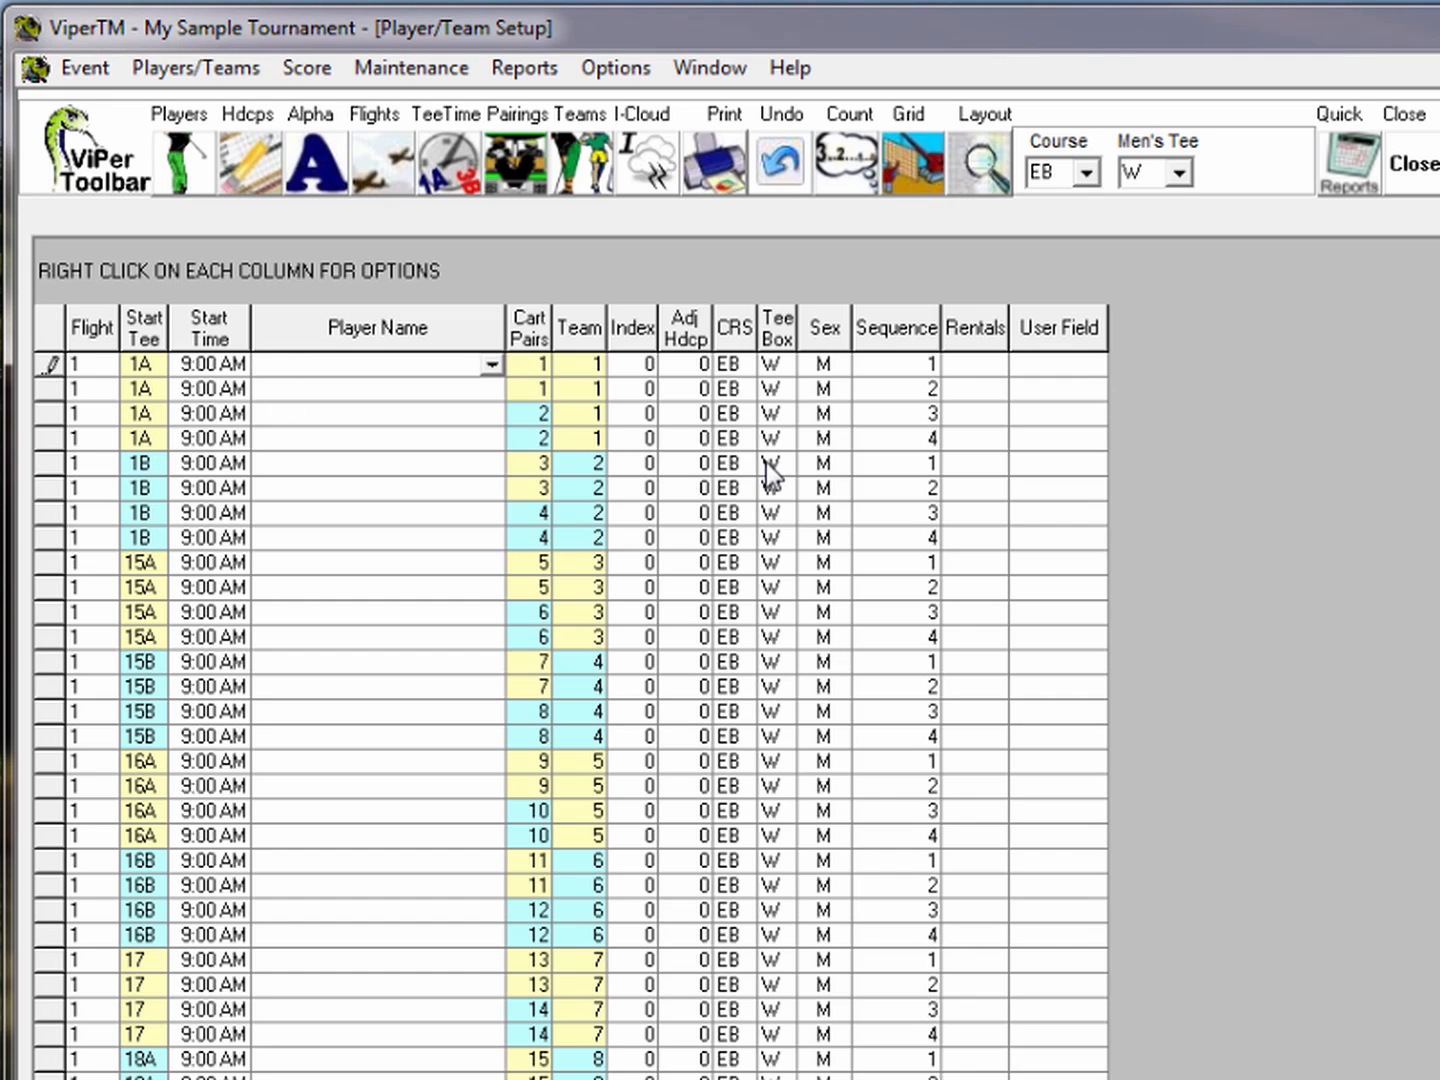
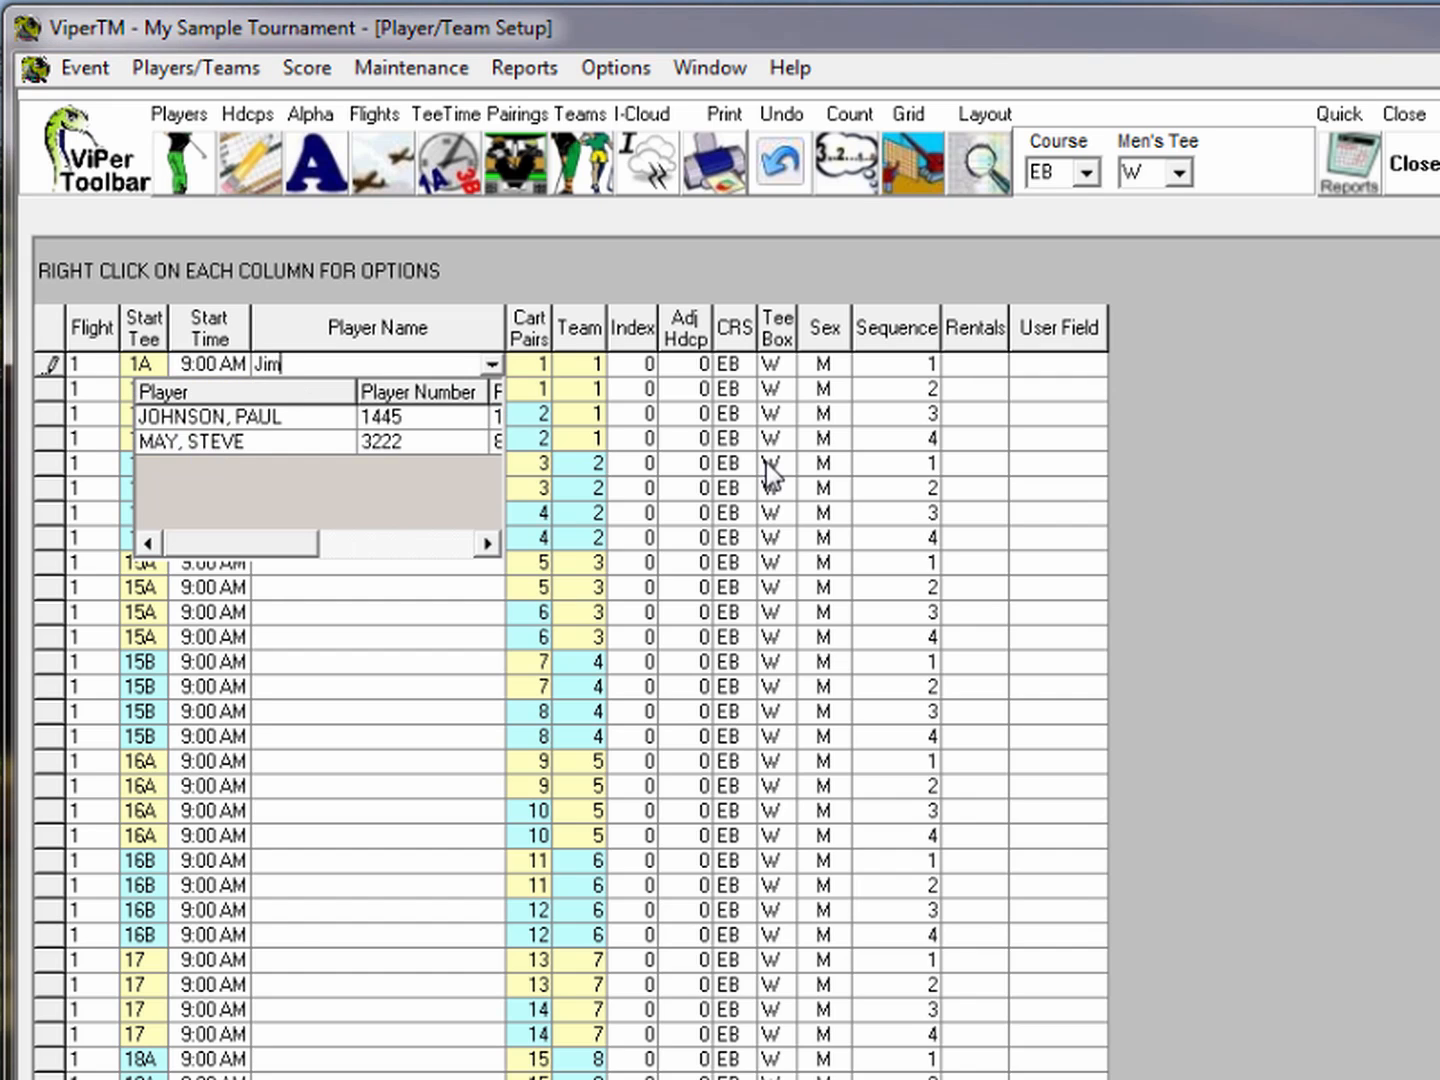
{"action": "key", "text": "Return"}
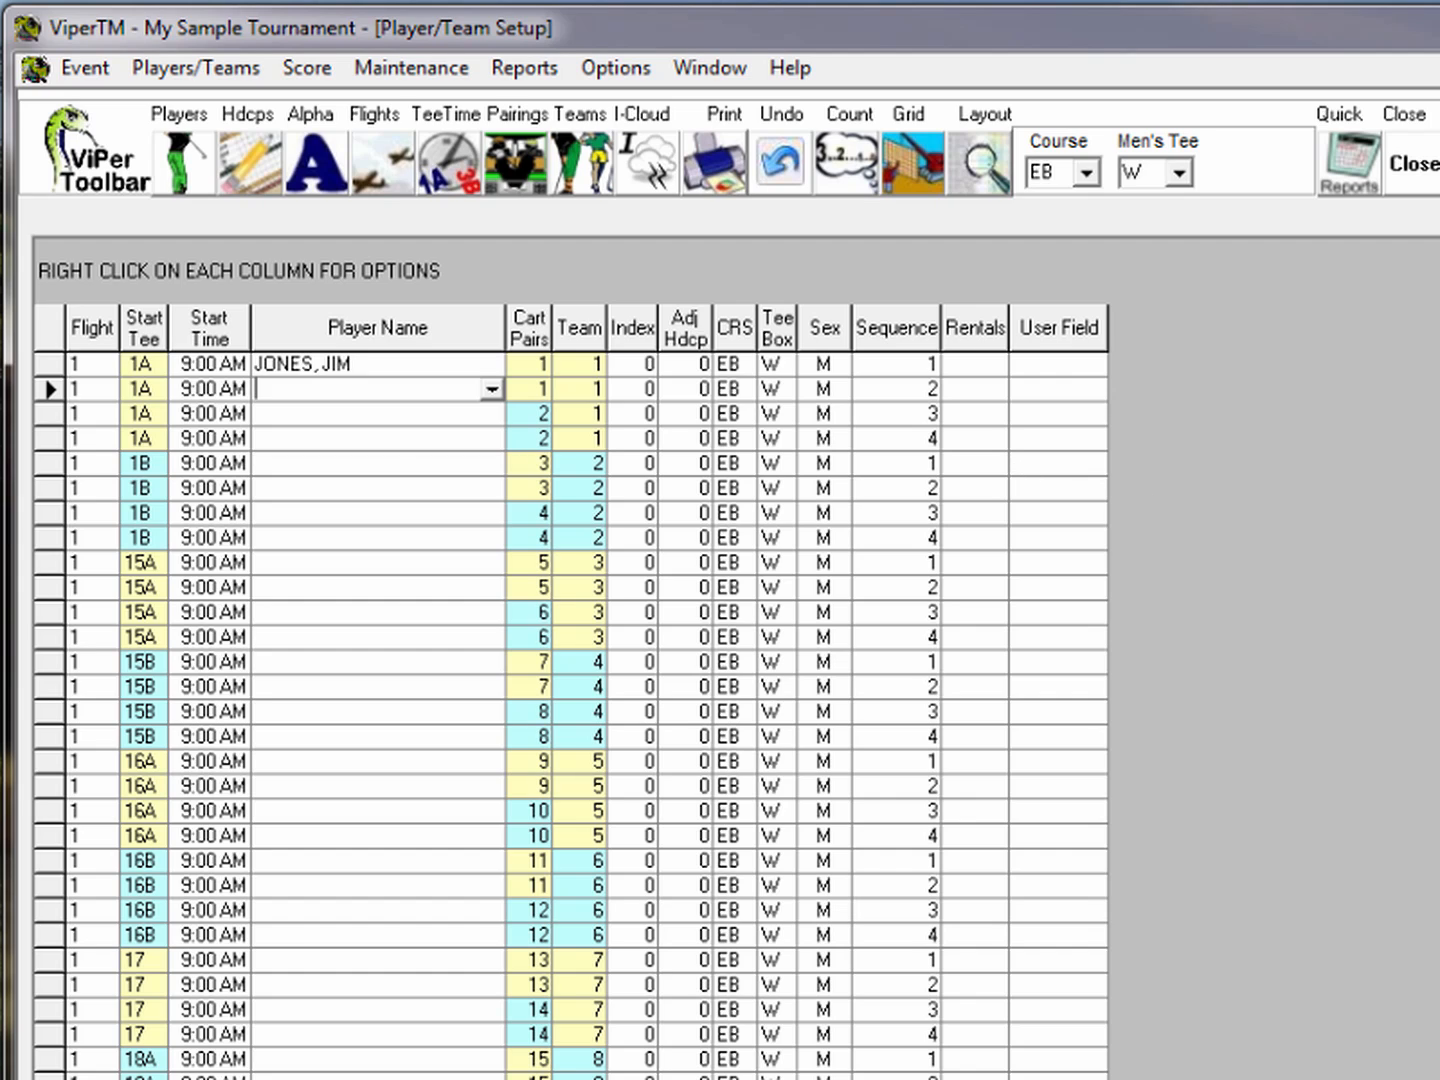
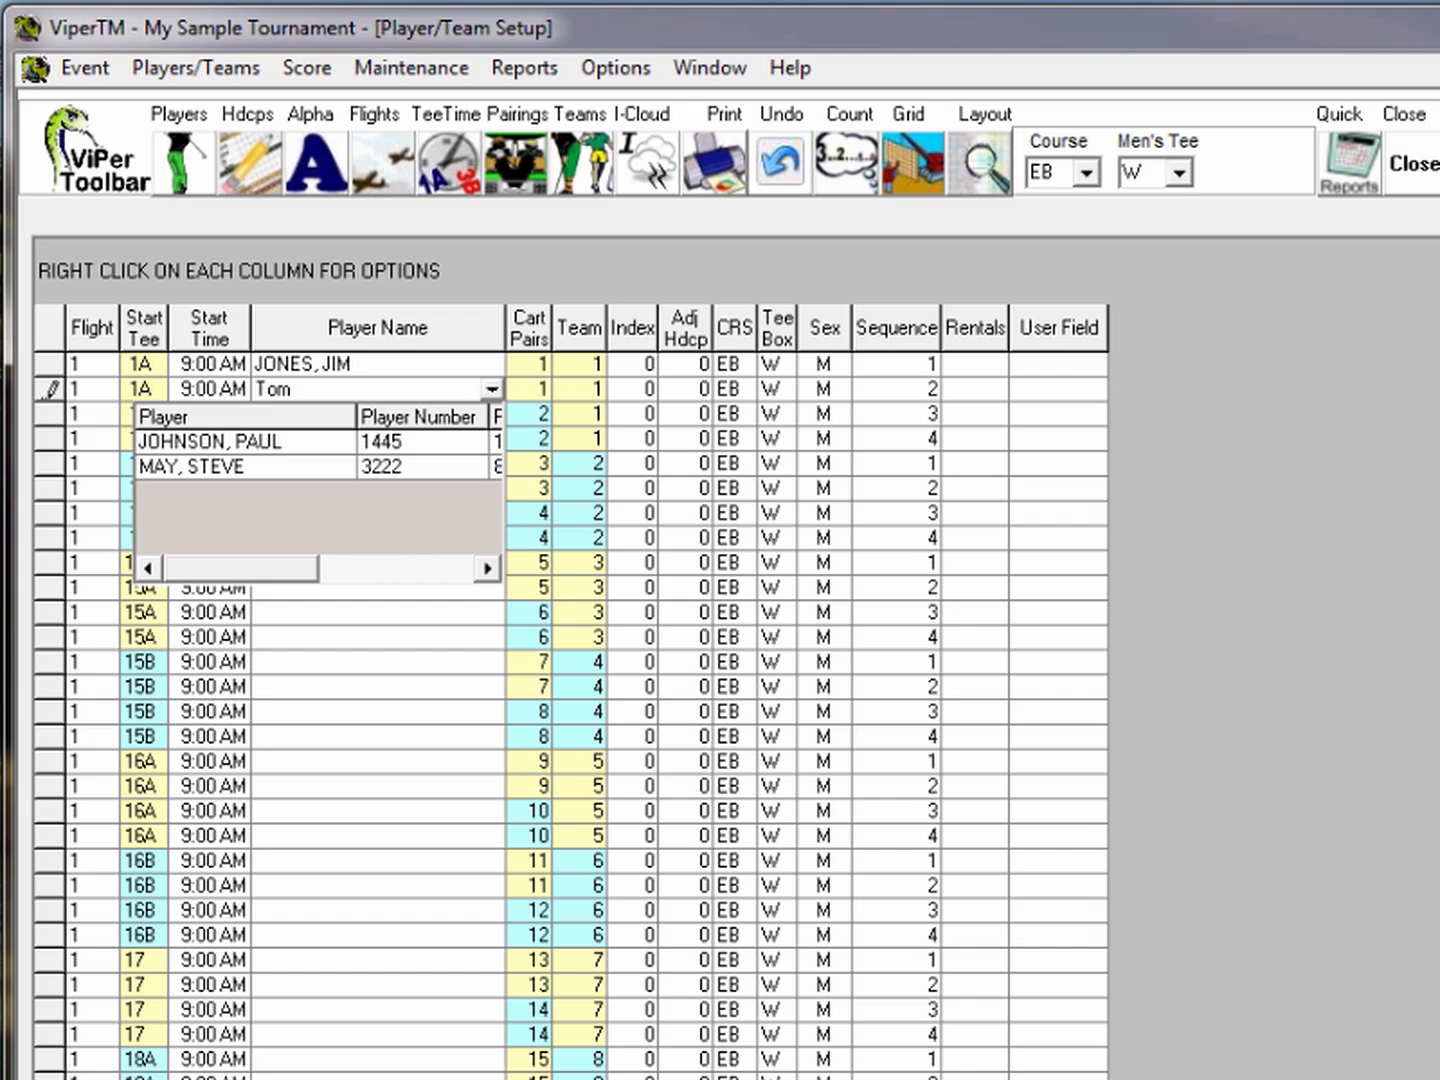
{"action": "key", "text": "Return"}
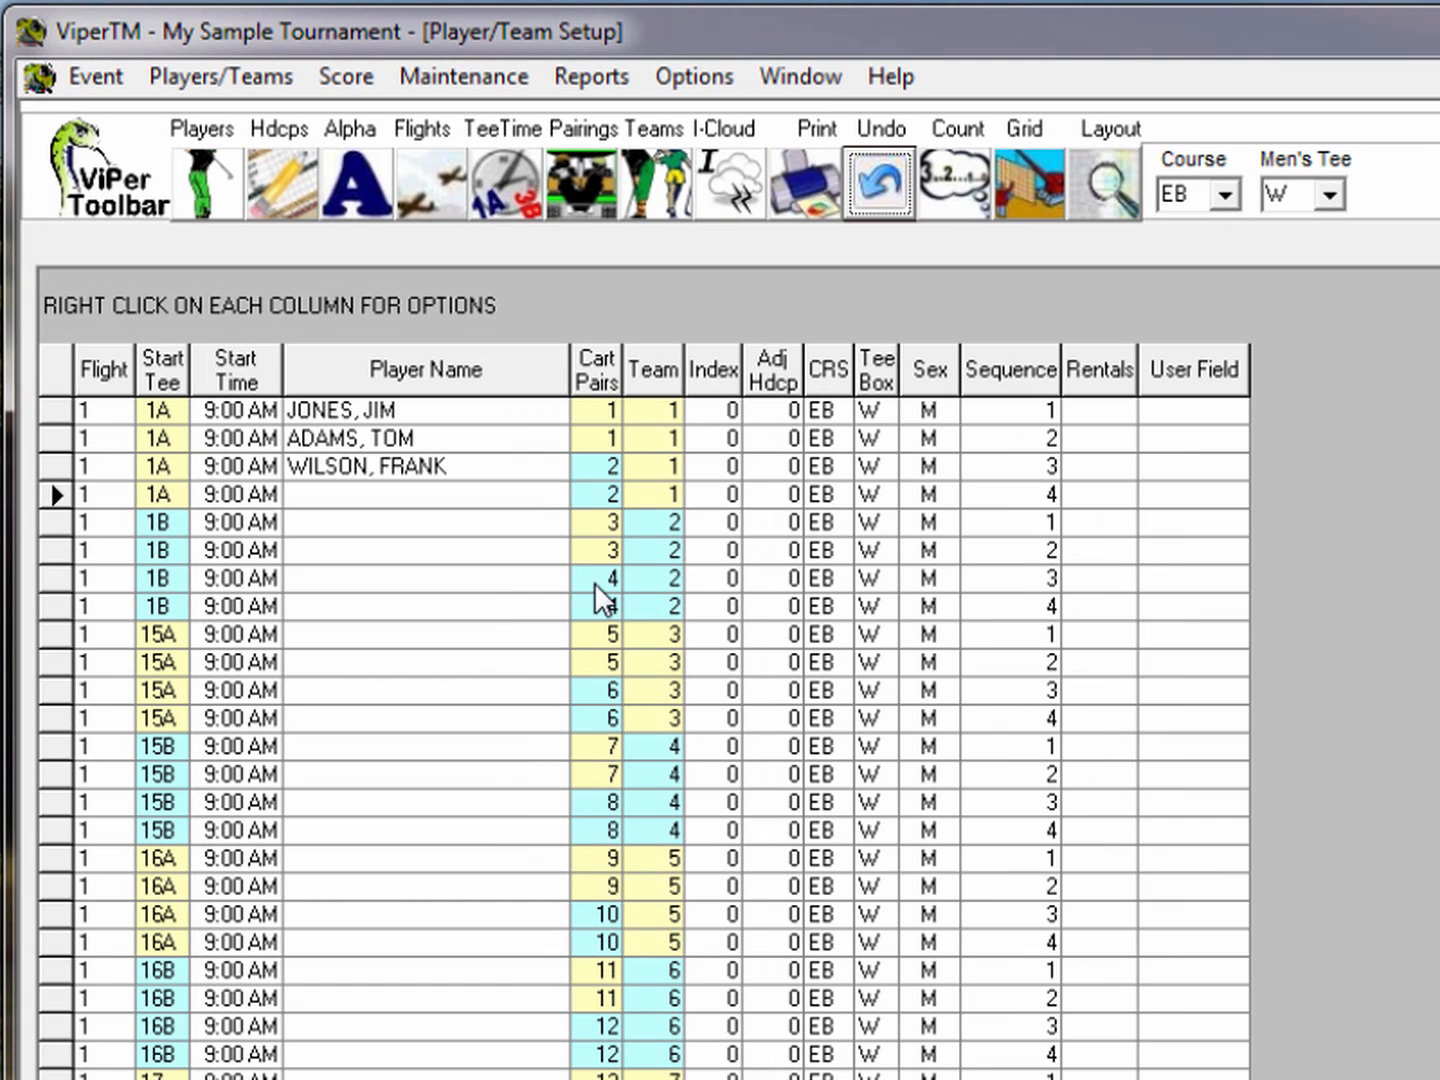
{"action": "left_click", "coordinate": [306, 498]}
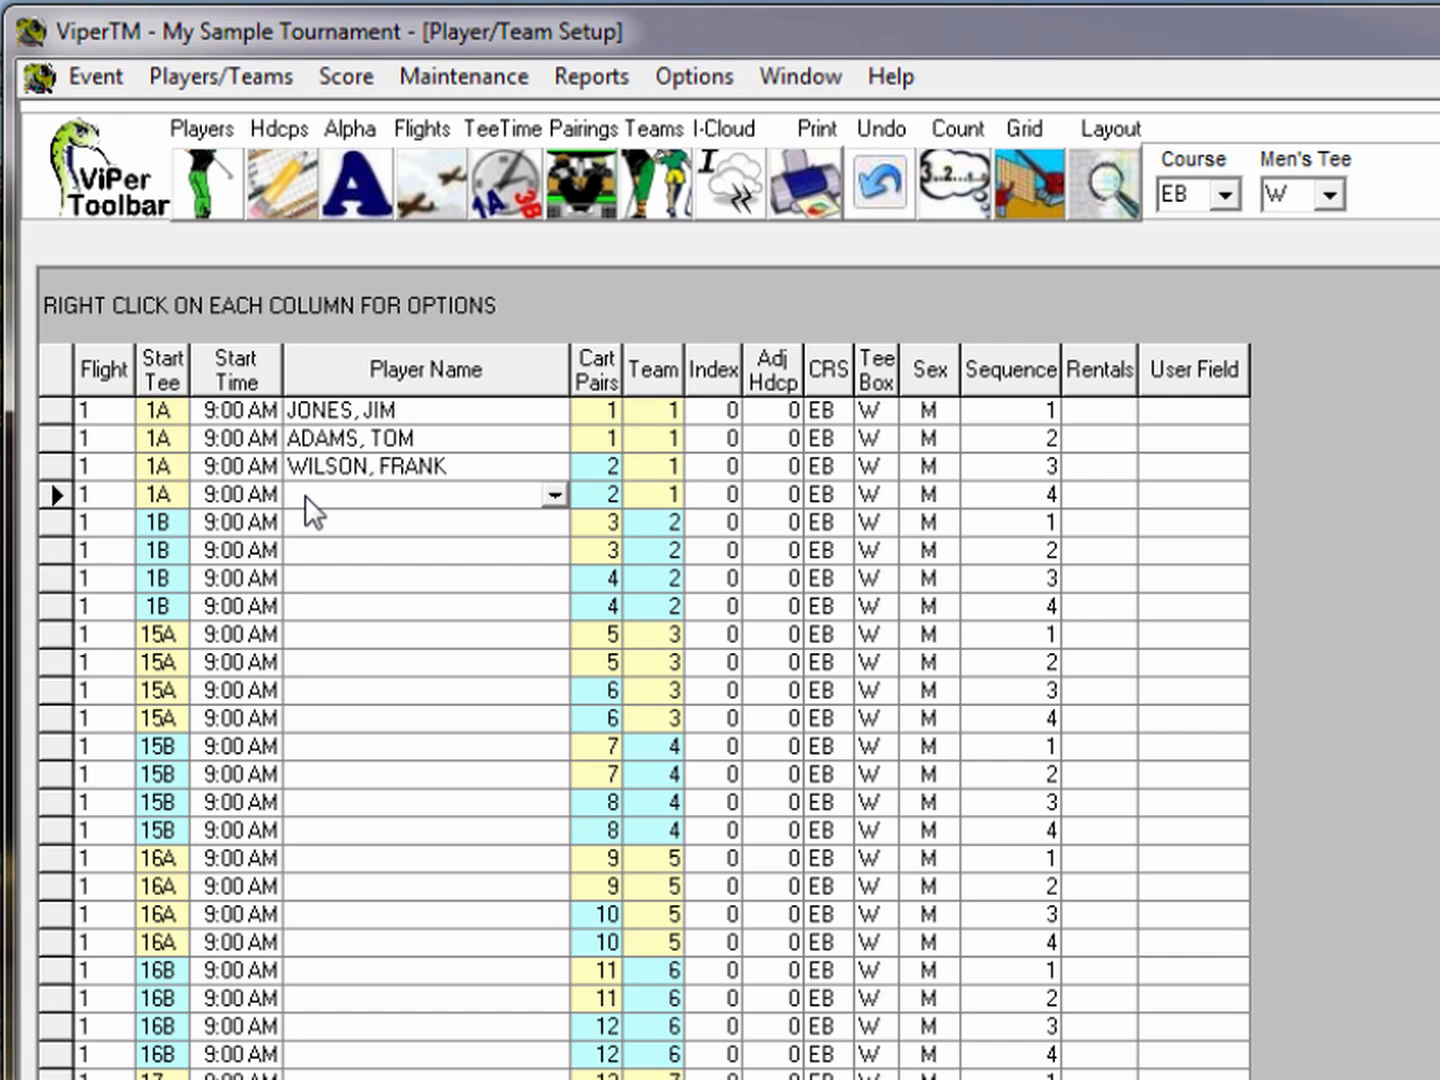
{"action": "type", "text": "ma"}
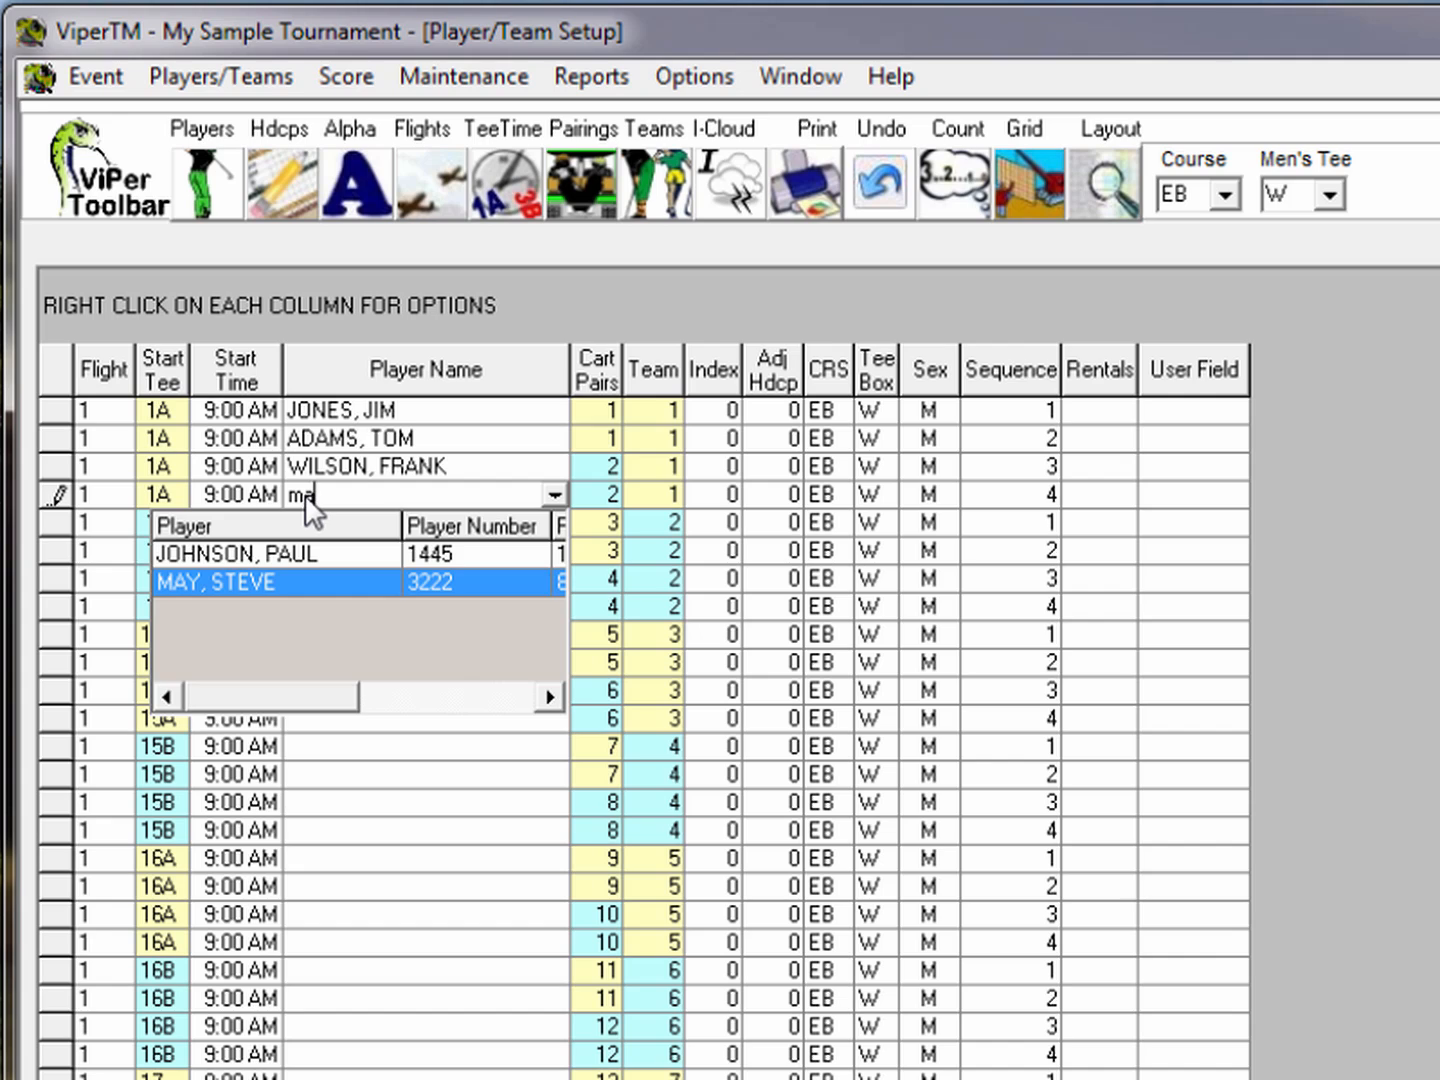
{"action": "key", "text": "Return"}
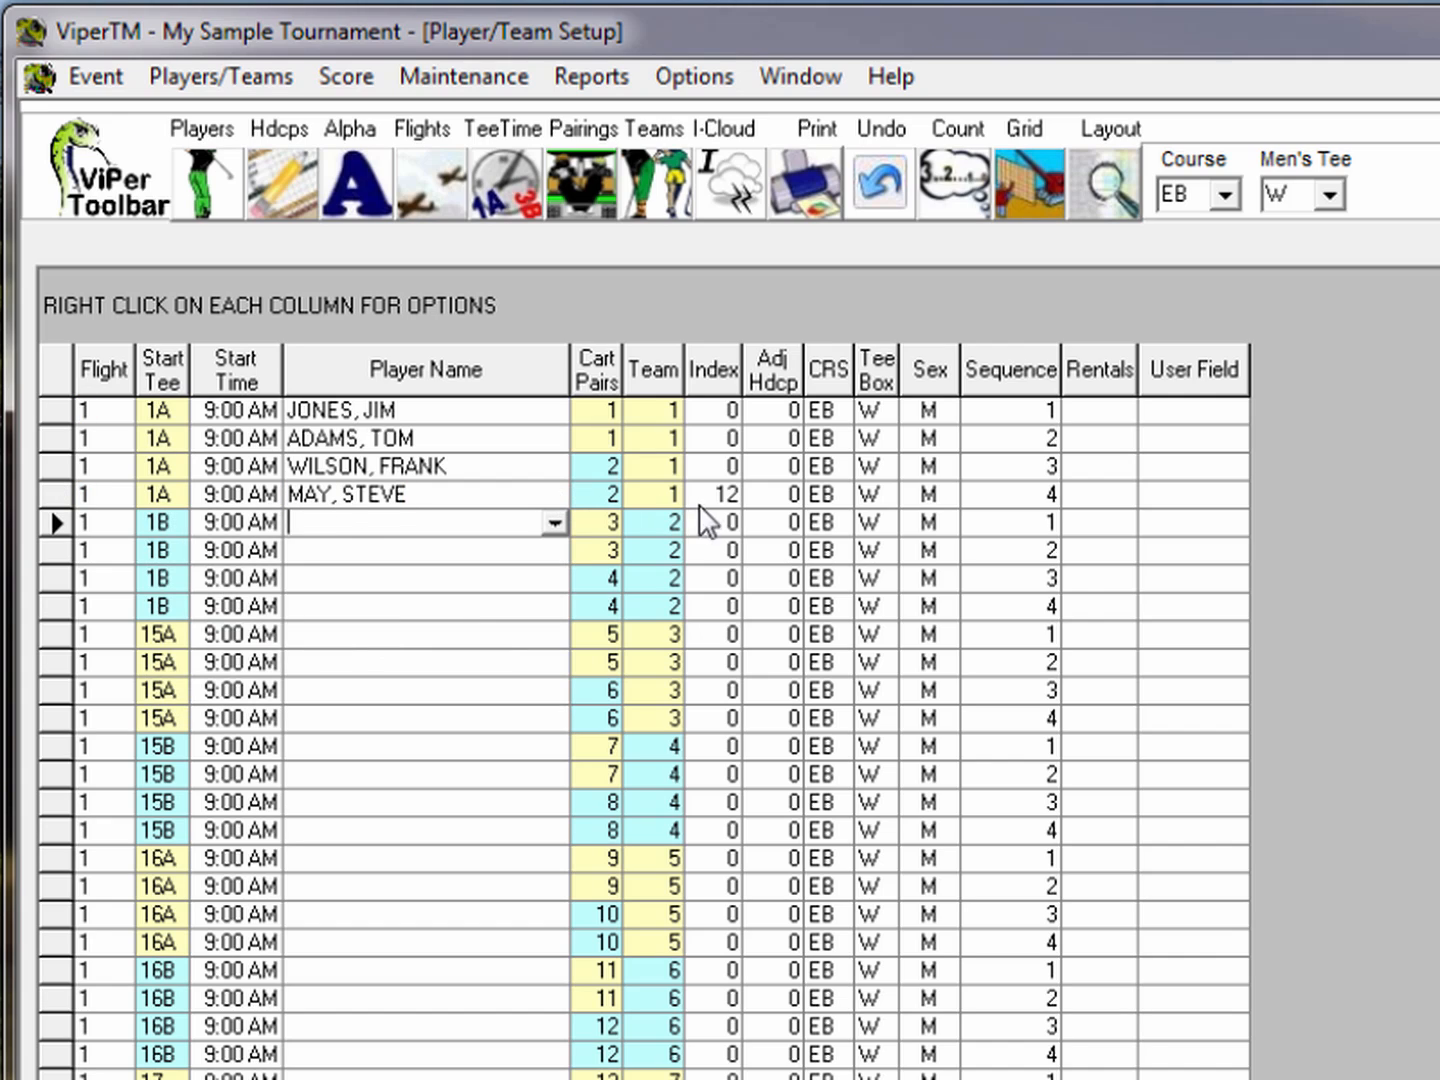
{"action": "left_click", "coordinate": [728, 493]}
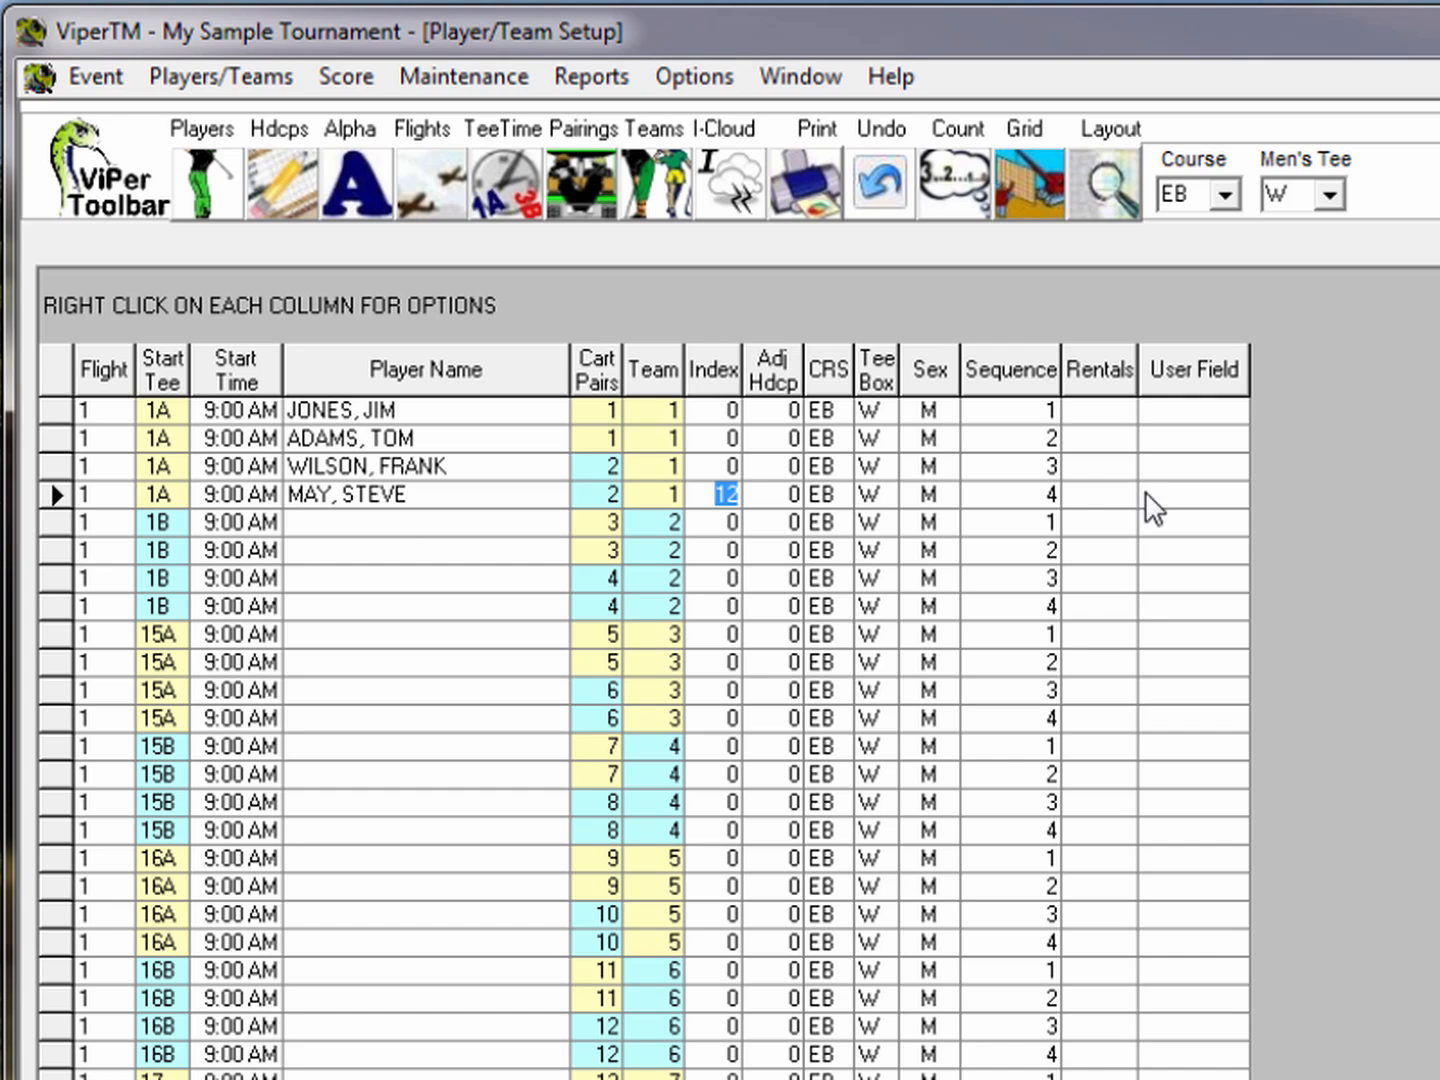
Import players from the Round Robin Event to fill all 36 tee slots with index values
{"action": "left_click", "coordinate": [210, 188]}
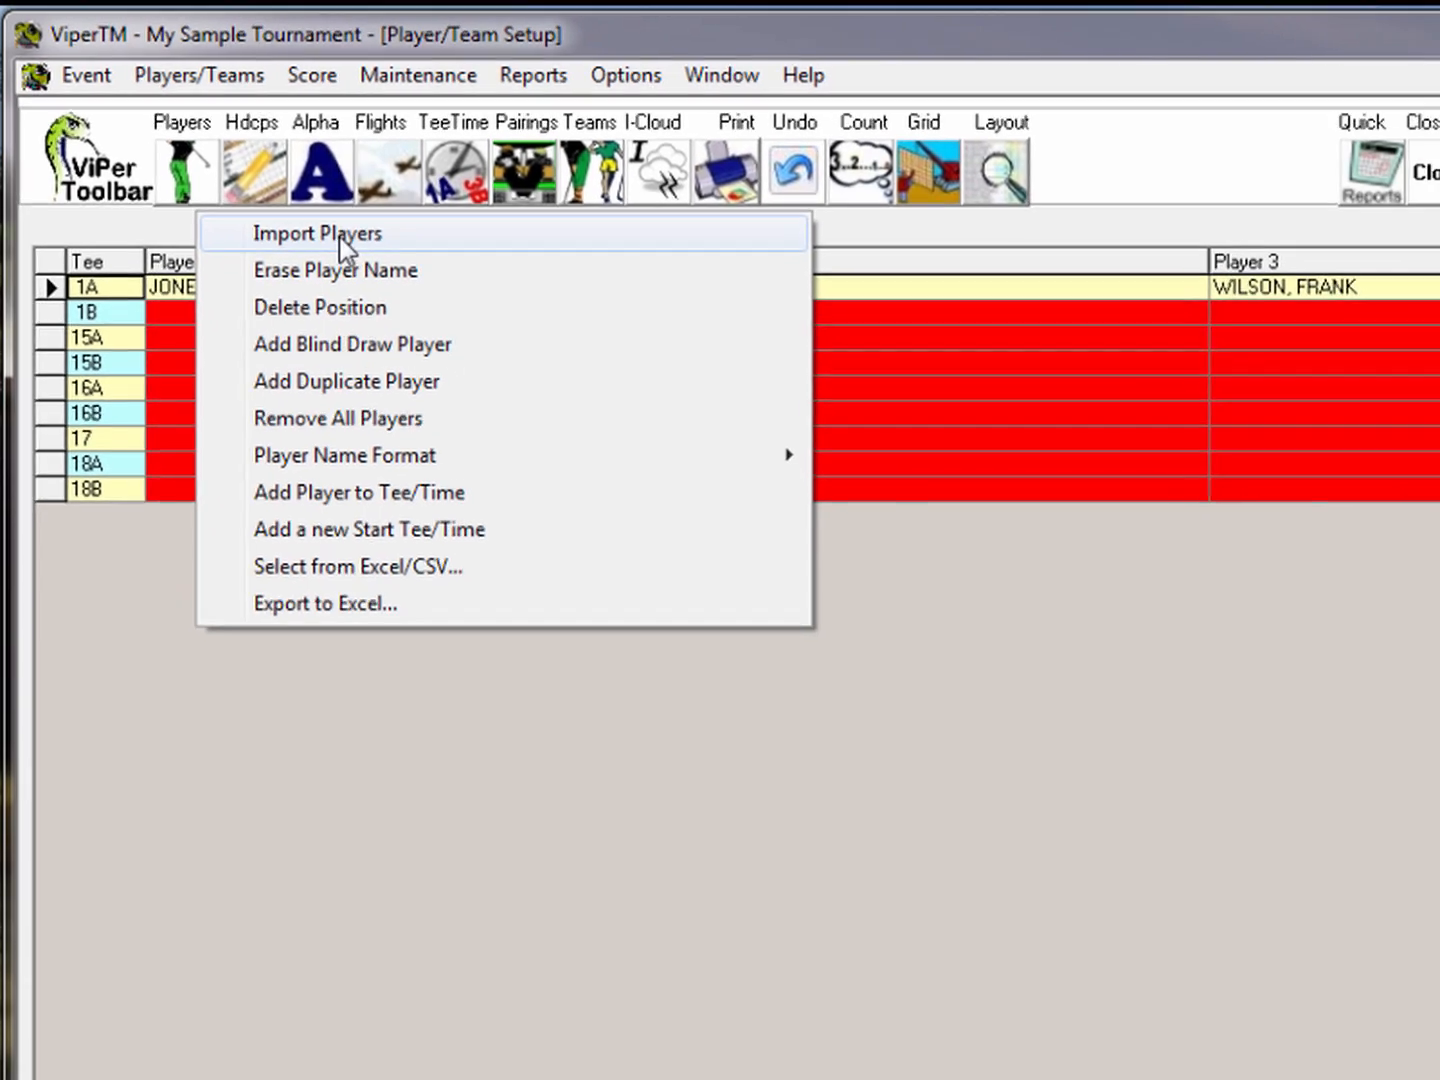
{"action": "left_click", "coordinate": [361, 253]}
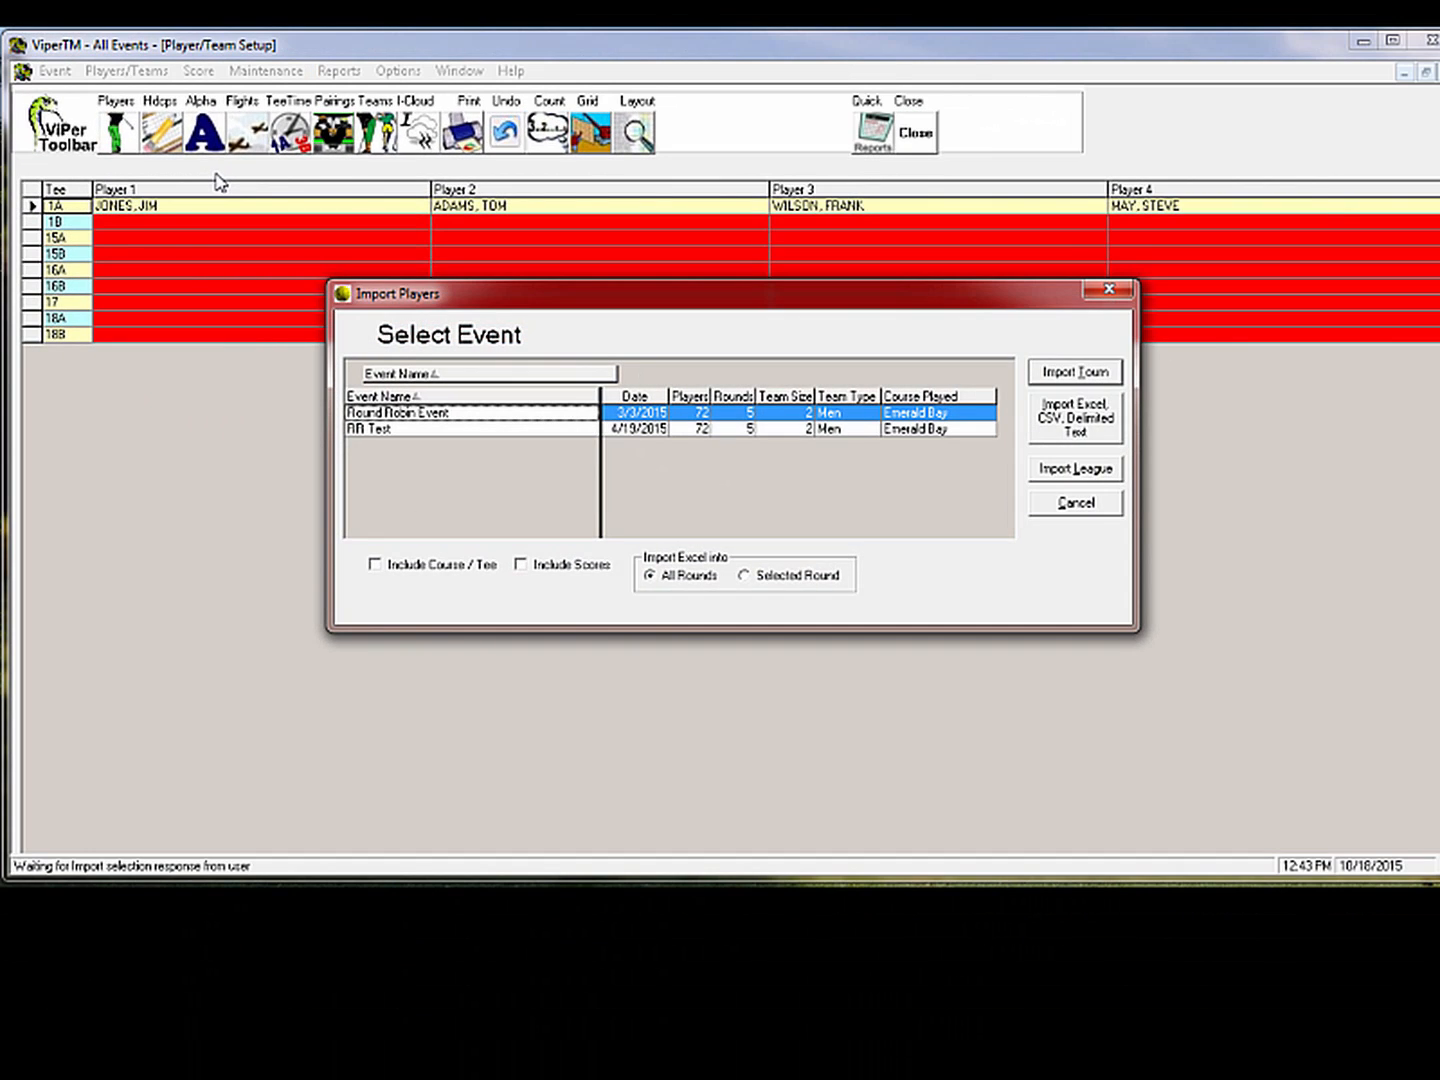
{"action": "key", "text": "Escape"}
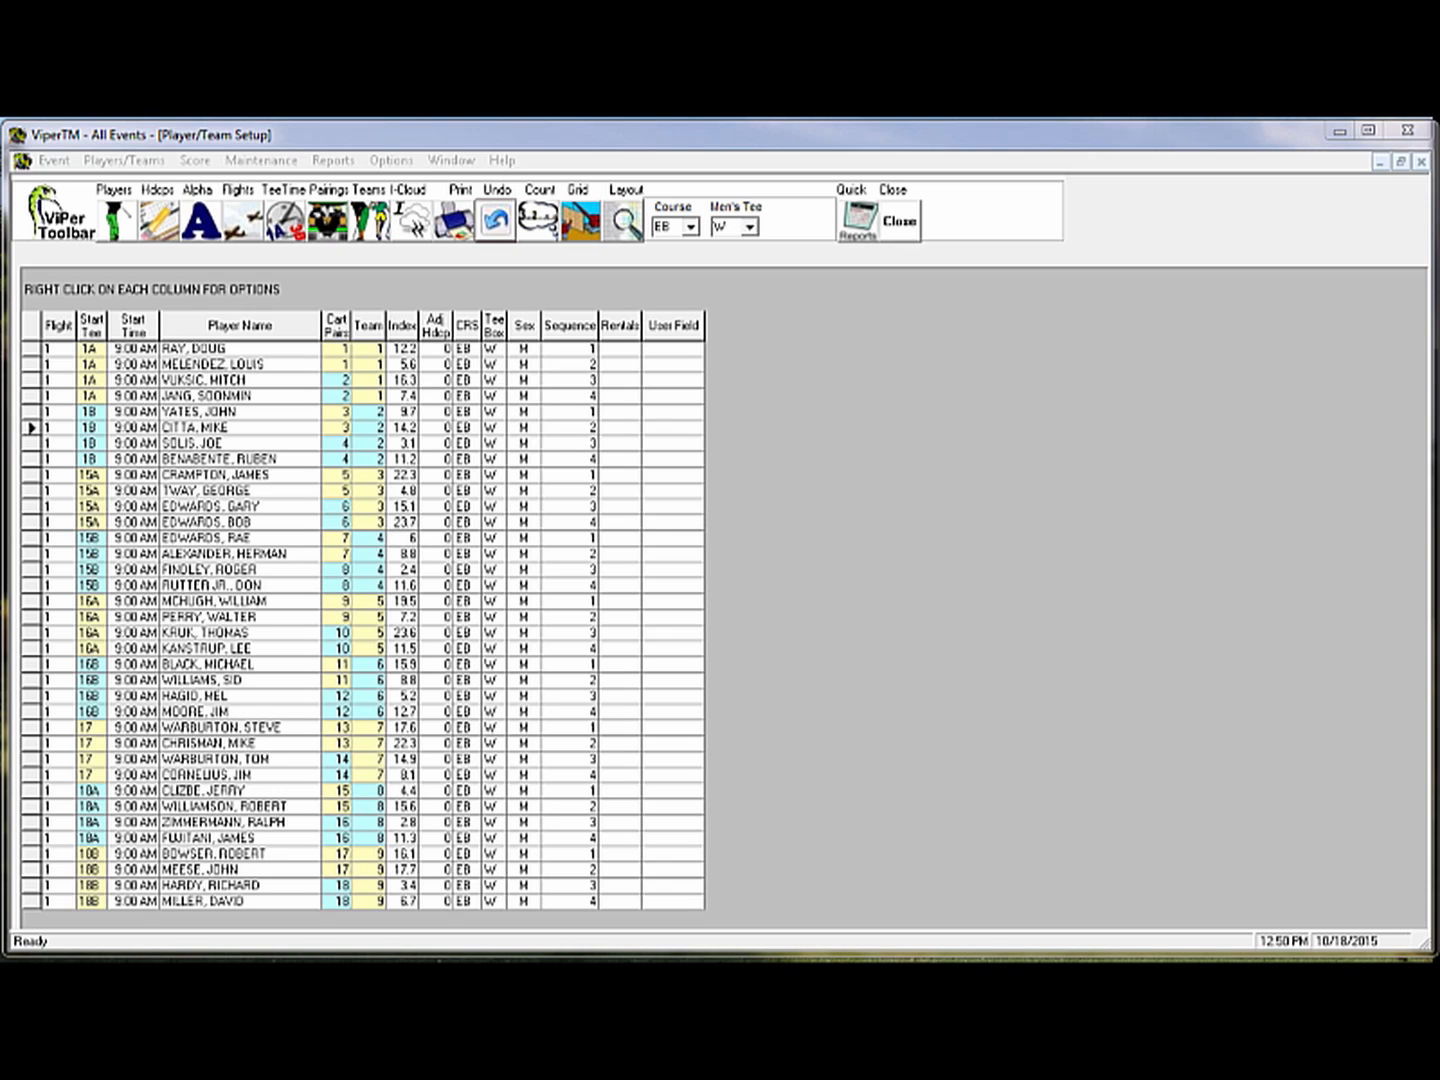
In the pairings grid, move two tee 17 players into tee 1B and swap tee 15B's second and third players
{"action": "left_click", "coordinate": [578, 221]}
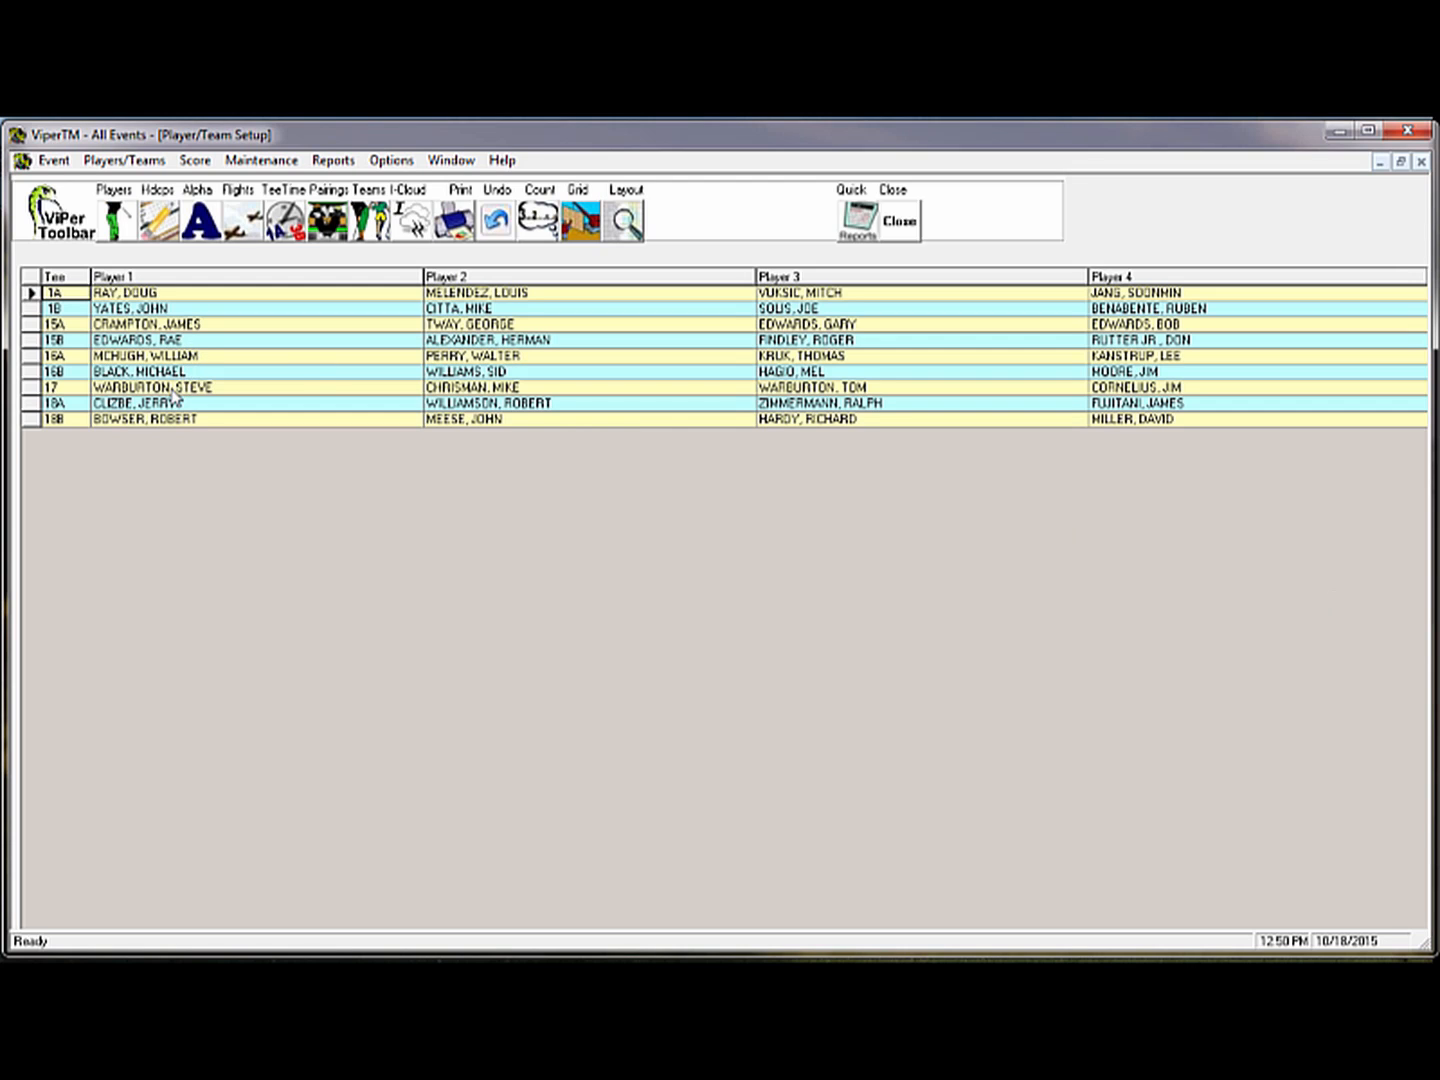
{"action": "left_click_drag", "start_coordinate": [175, 397], "coordinate": [478, 316]}
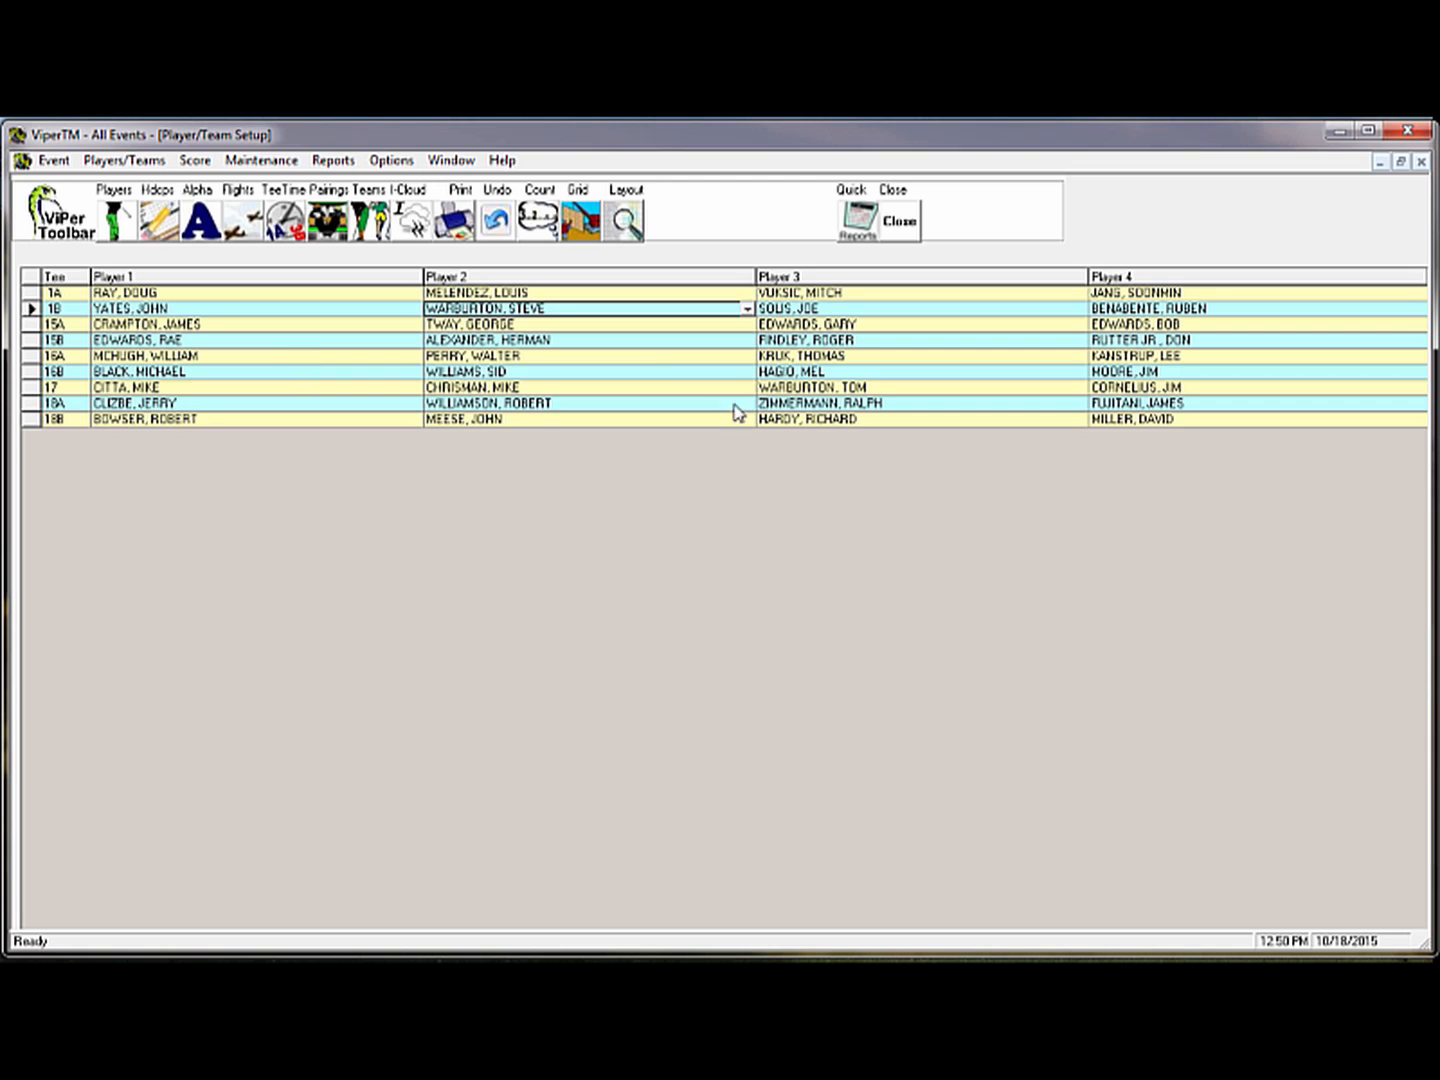
{"action": "left_click_drag", "start_coordinate": [492, 394], "coordinate": [830, 311]}
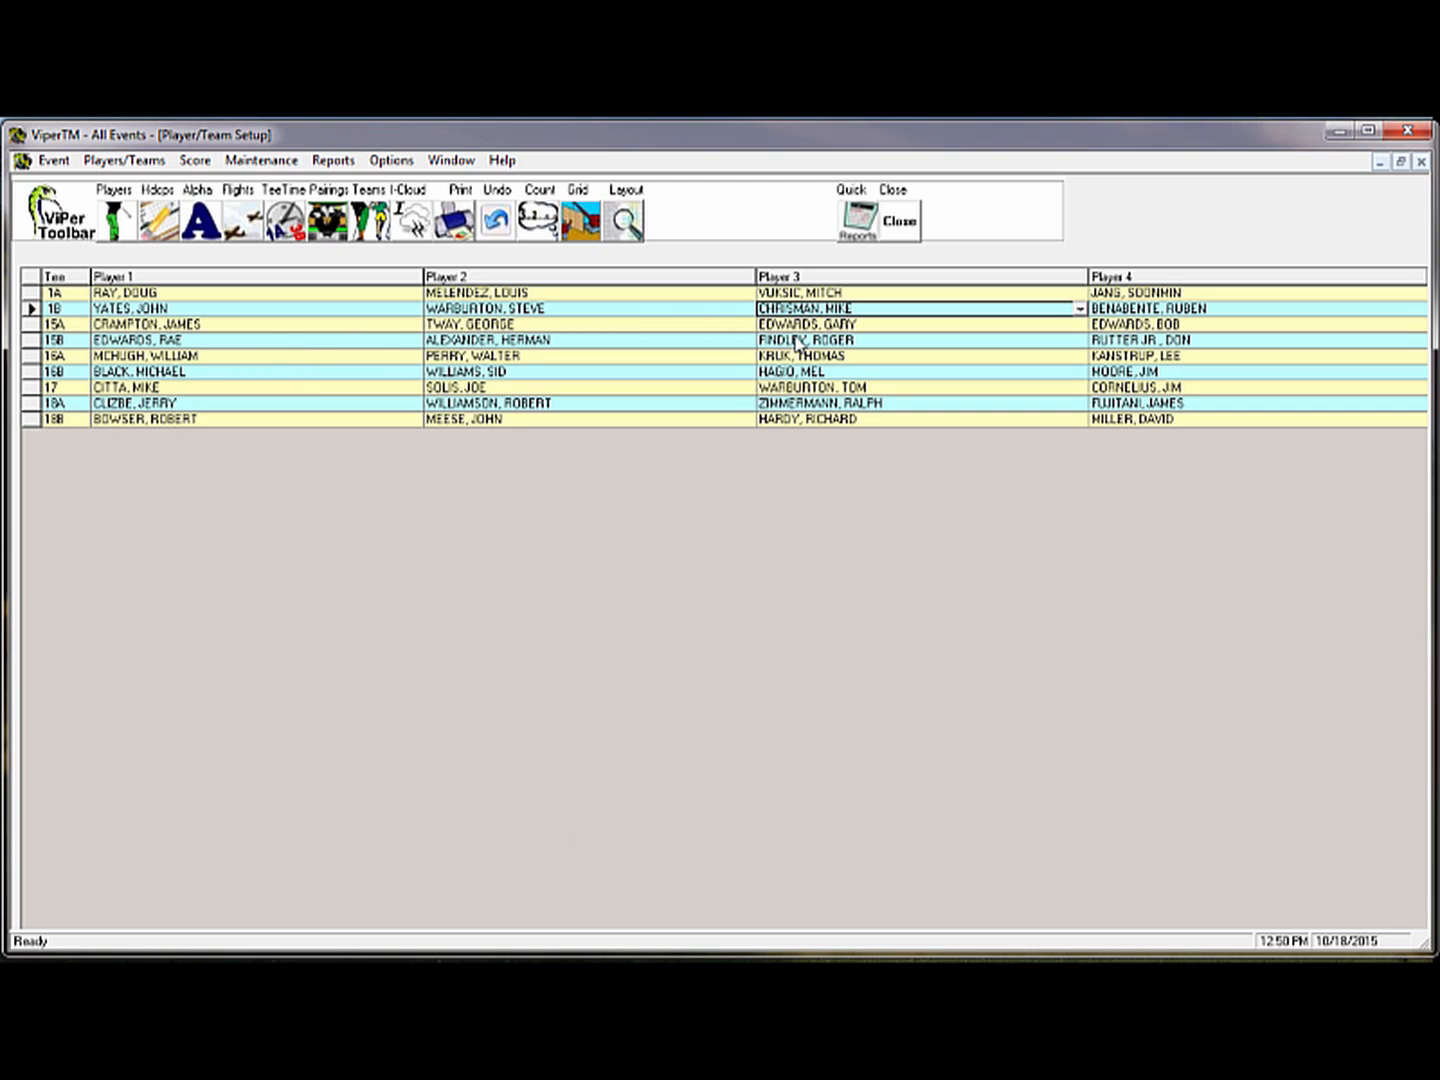
{"action": "left_click_drag", "start_coordinate": [798, 342], "coordinate": [563, 349]}
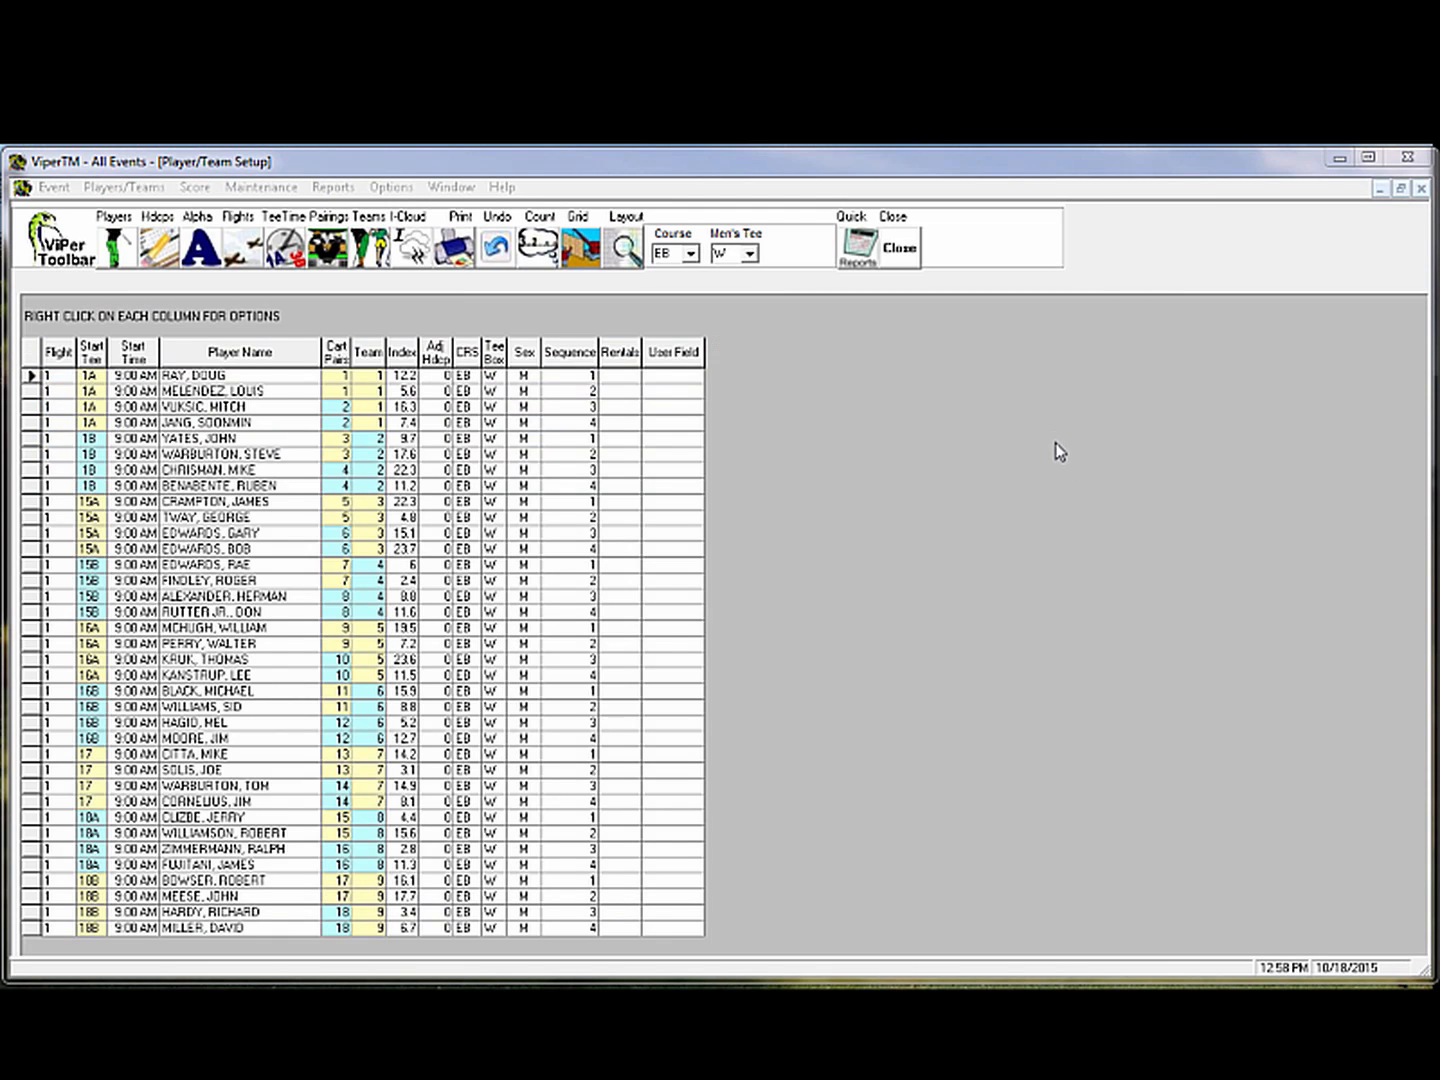
Calculate handicaps for all players so each pairing shows a handicap beside the index
{"action": "left_click", "coordinate": [160, 252]}
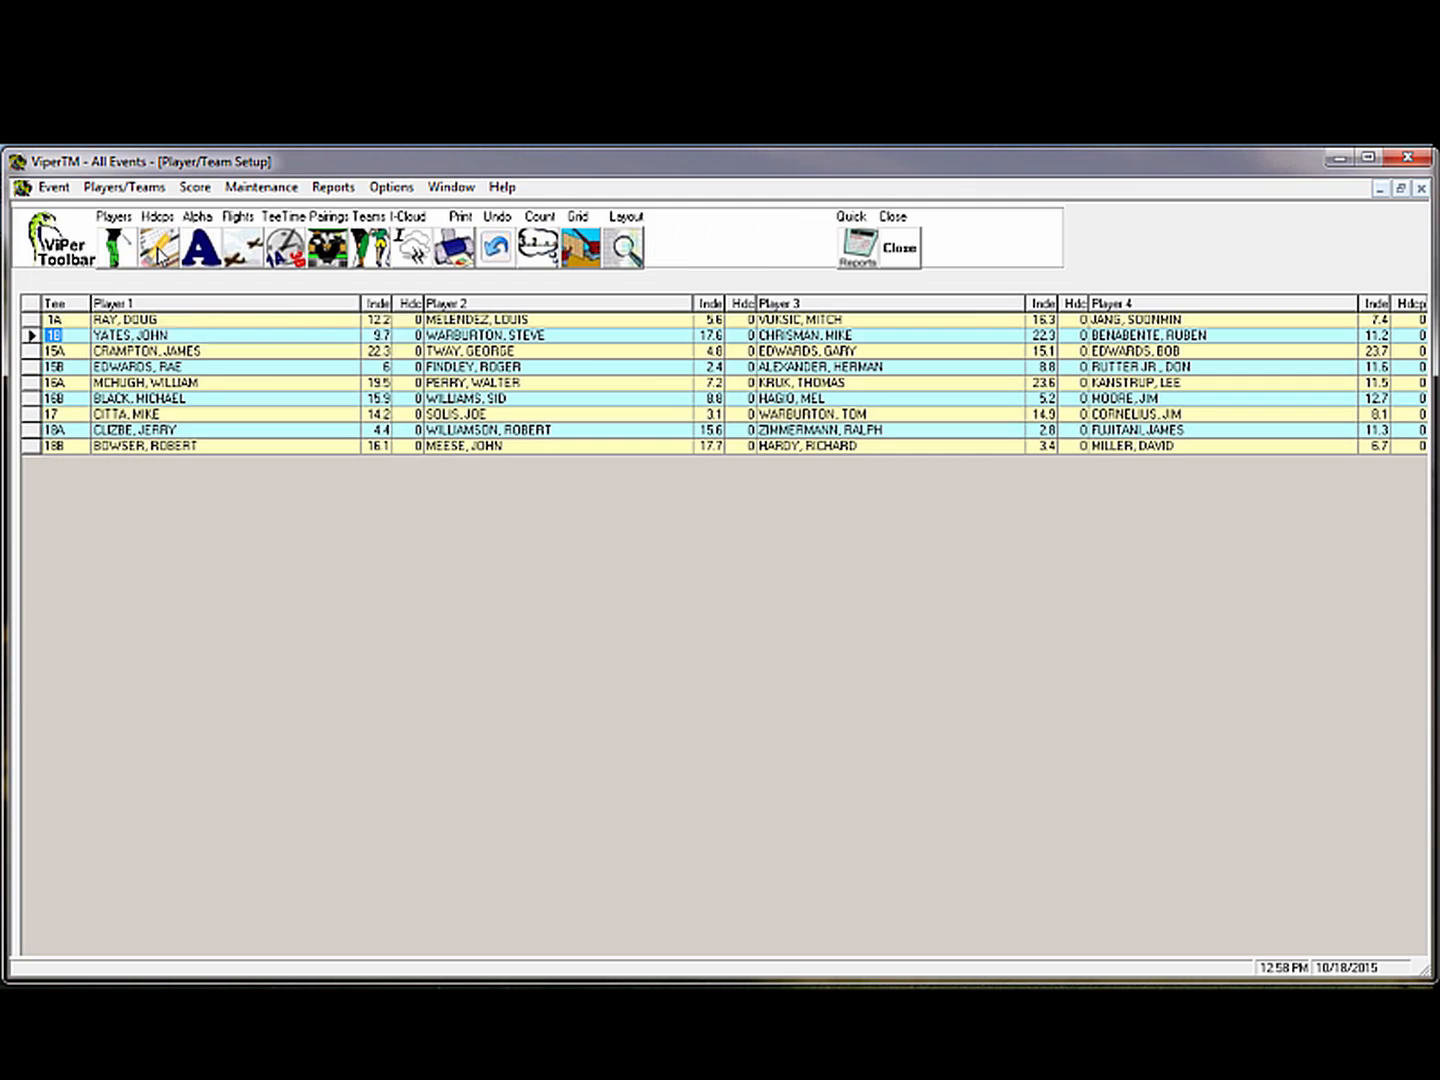
{"action": "left_click", "coordinate": [157, 254]}
{"action": "left_click", "coordinate": [157, 255]}
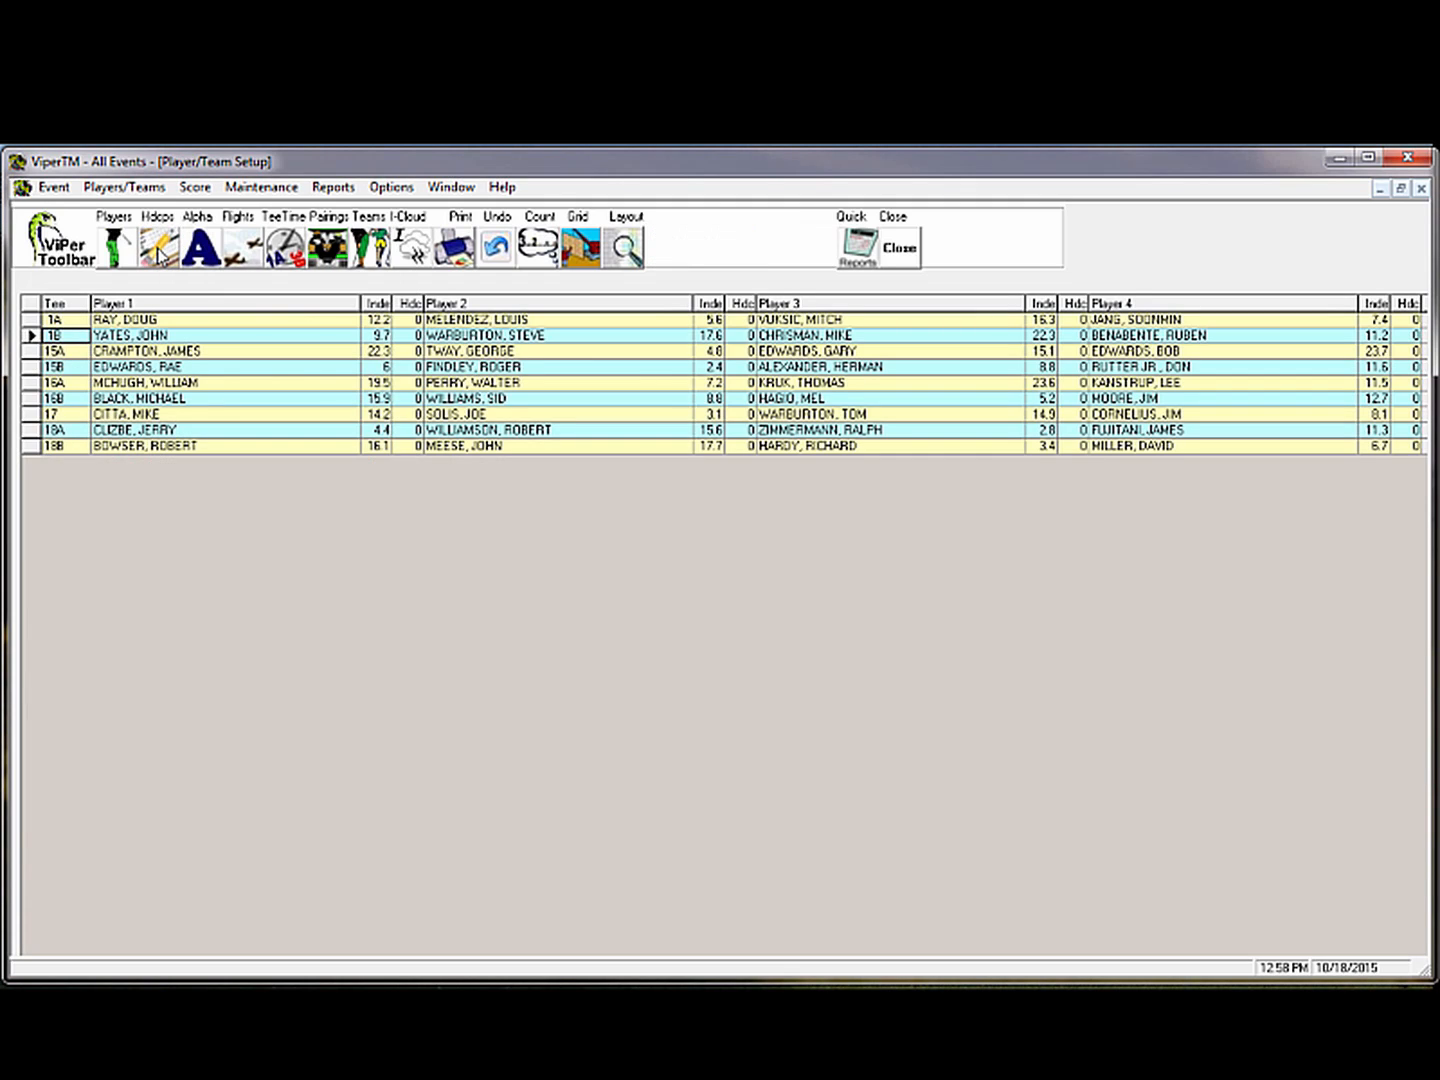
{"action": "left_click", "coordinate": [167, 257]}
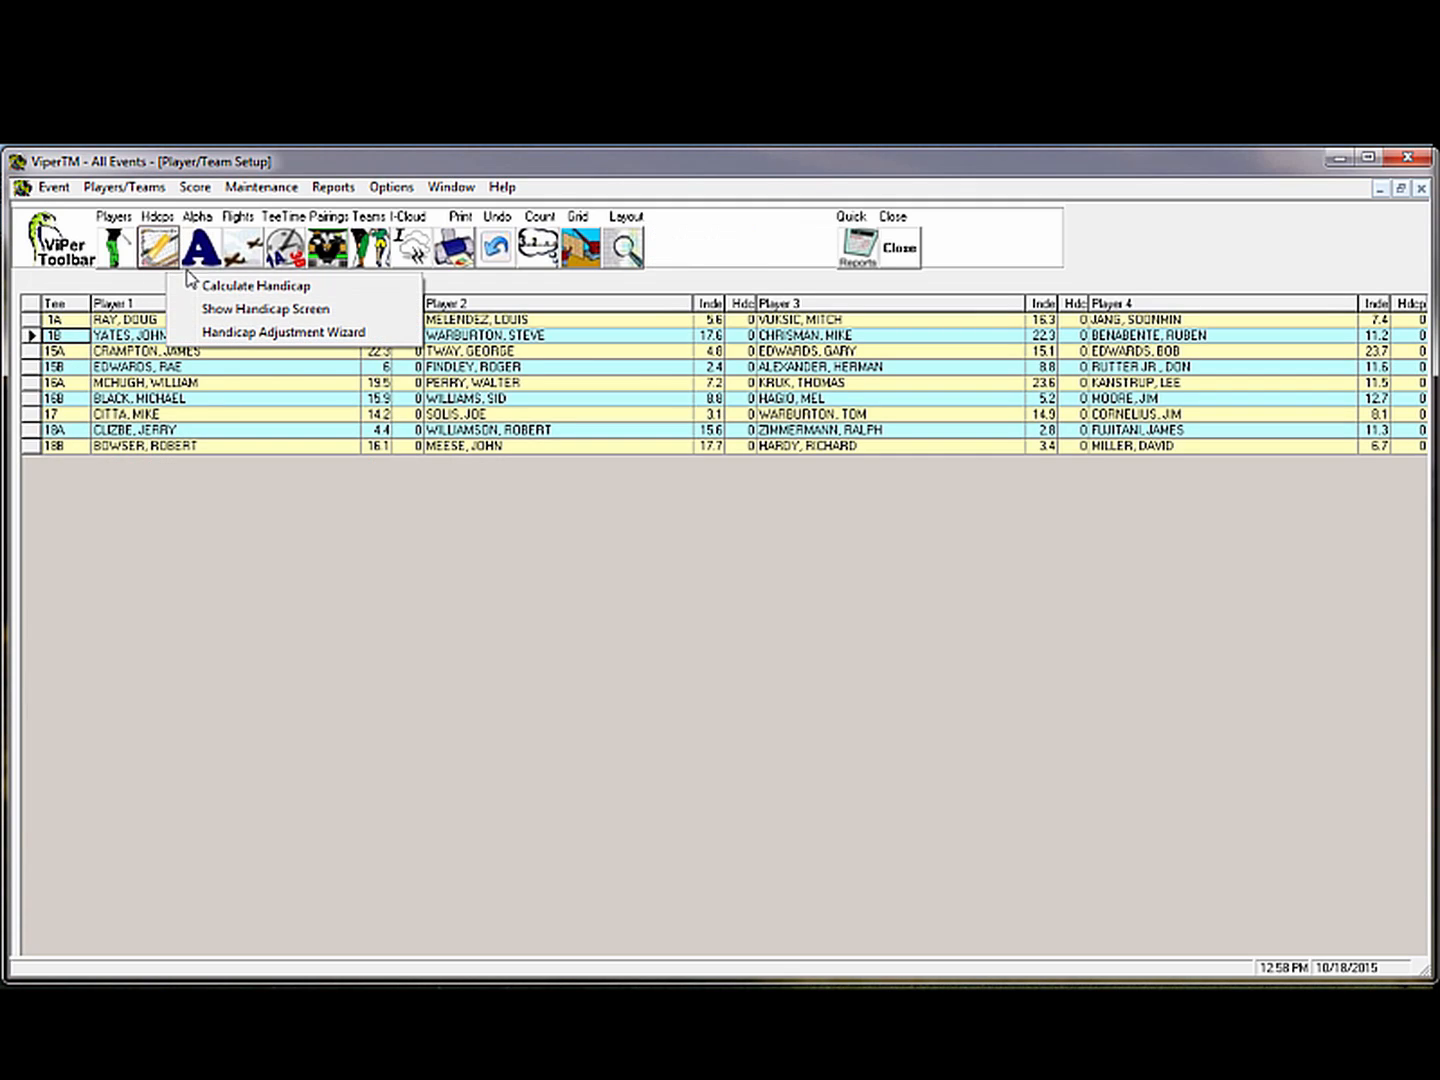
{"action": "left_click", "coordinate": [272, 285]}
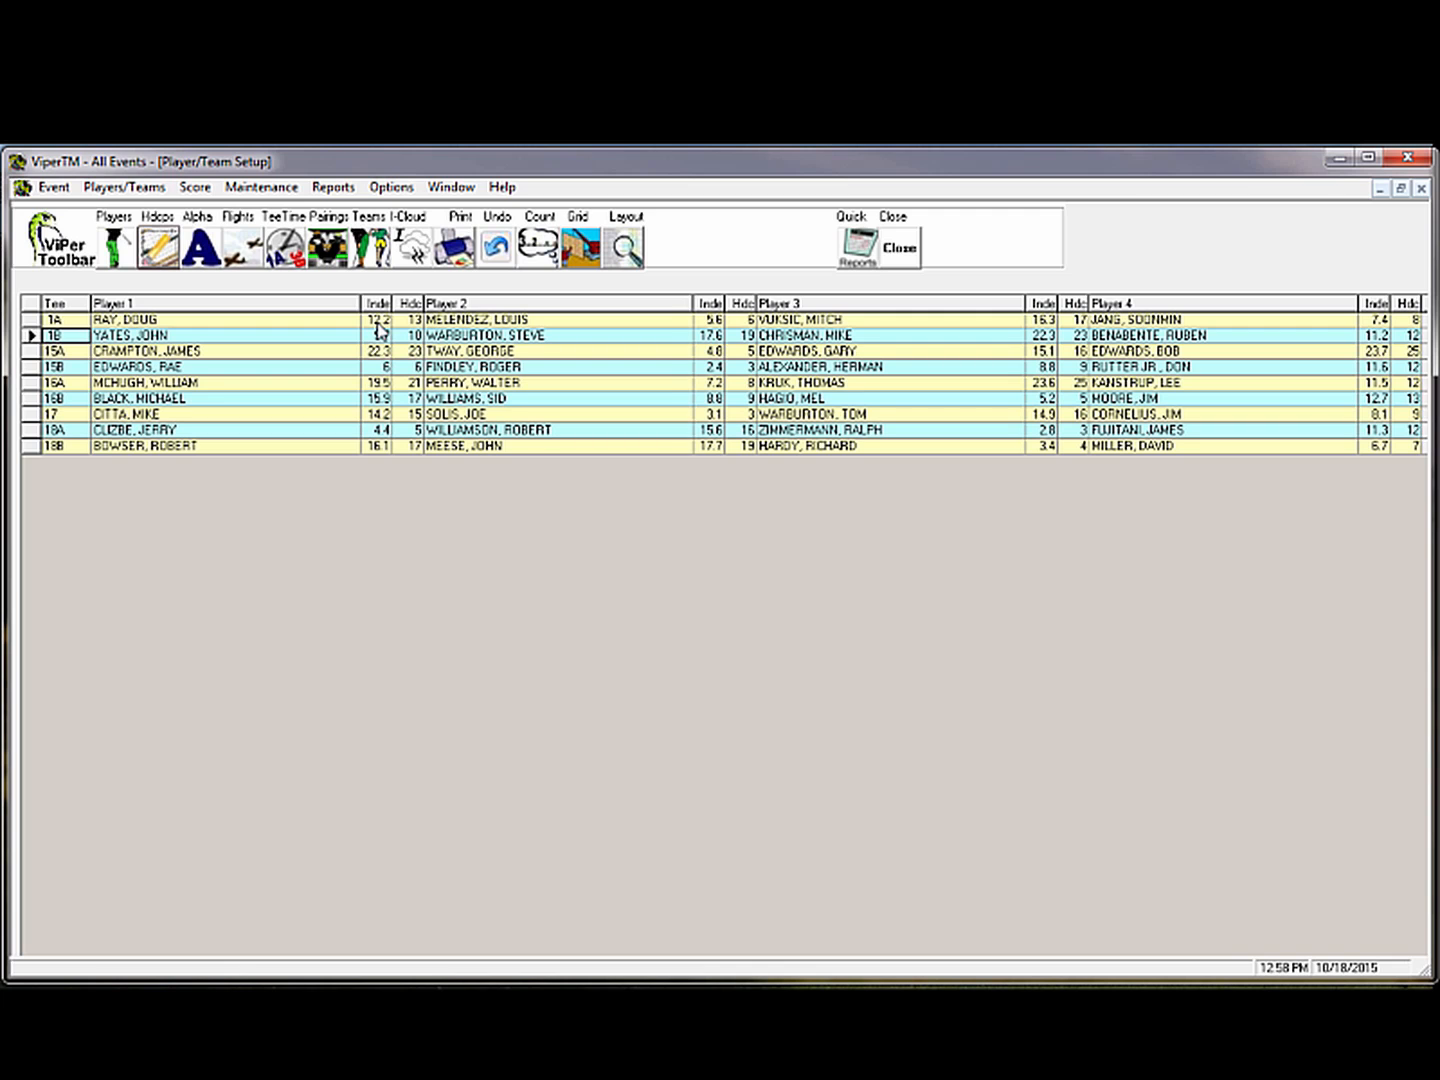
{"action": "left_click", "coordinate": [167, 258]}
Turn off the Adj For Slope handicap setting
{"action": "left_click", "coordinate": [250, 310]}
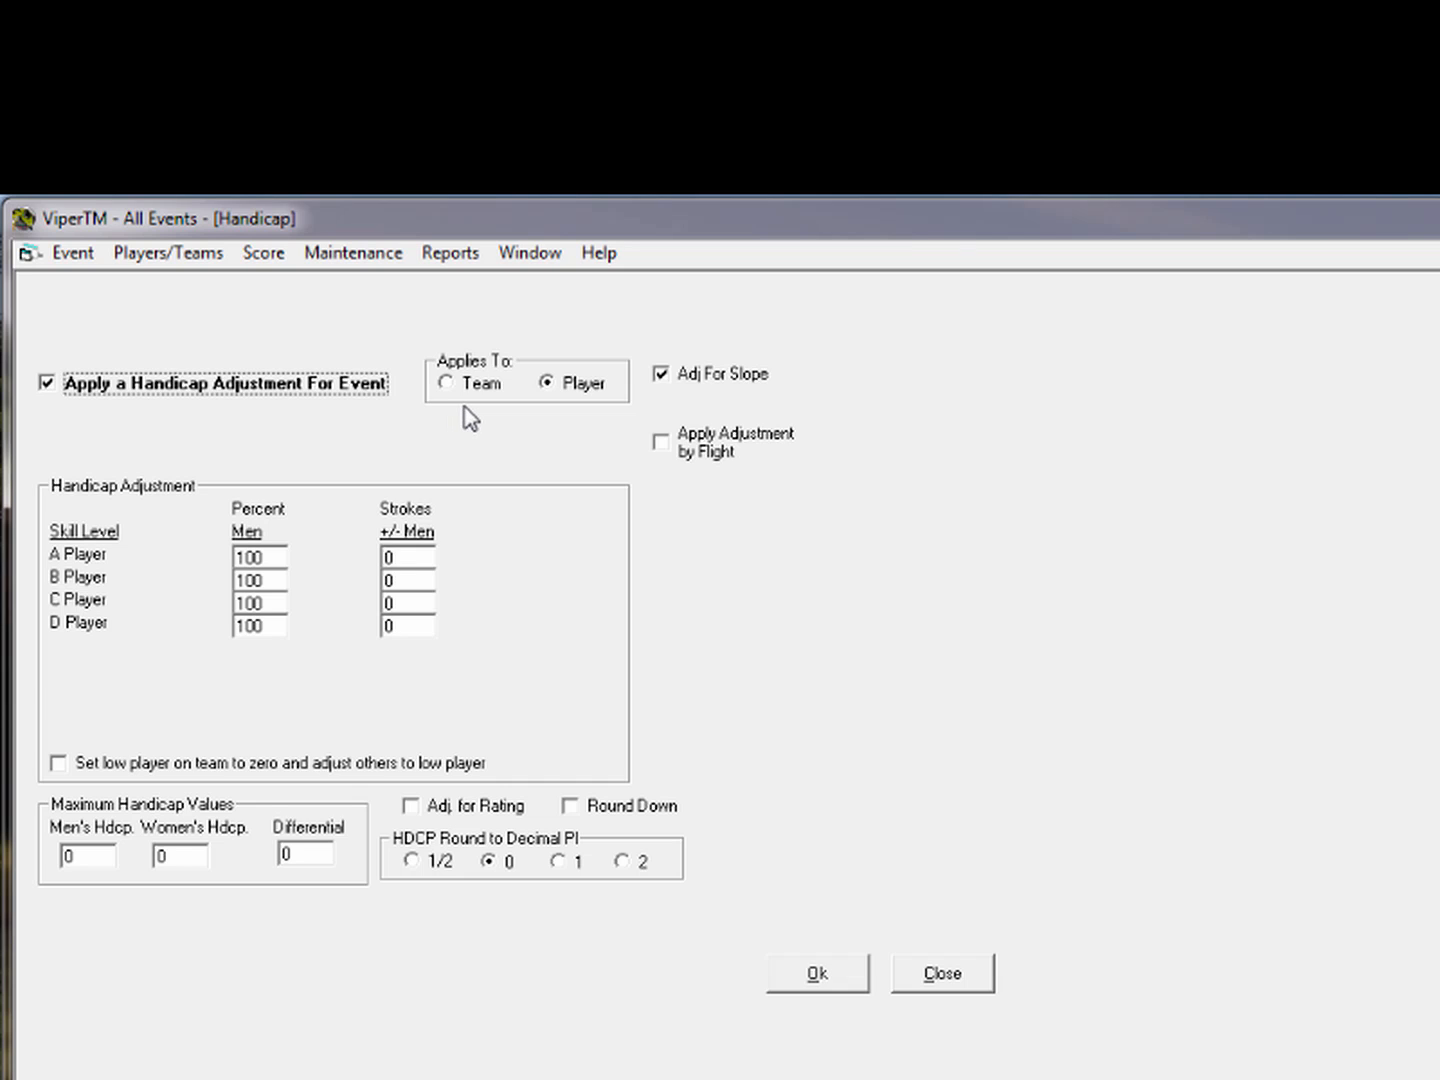
{"action": "left_click", "coordinate": [662, 374]}
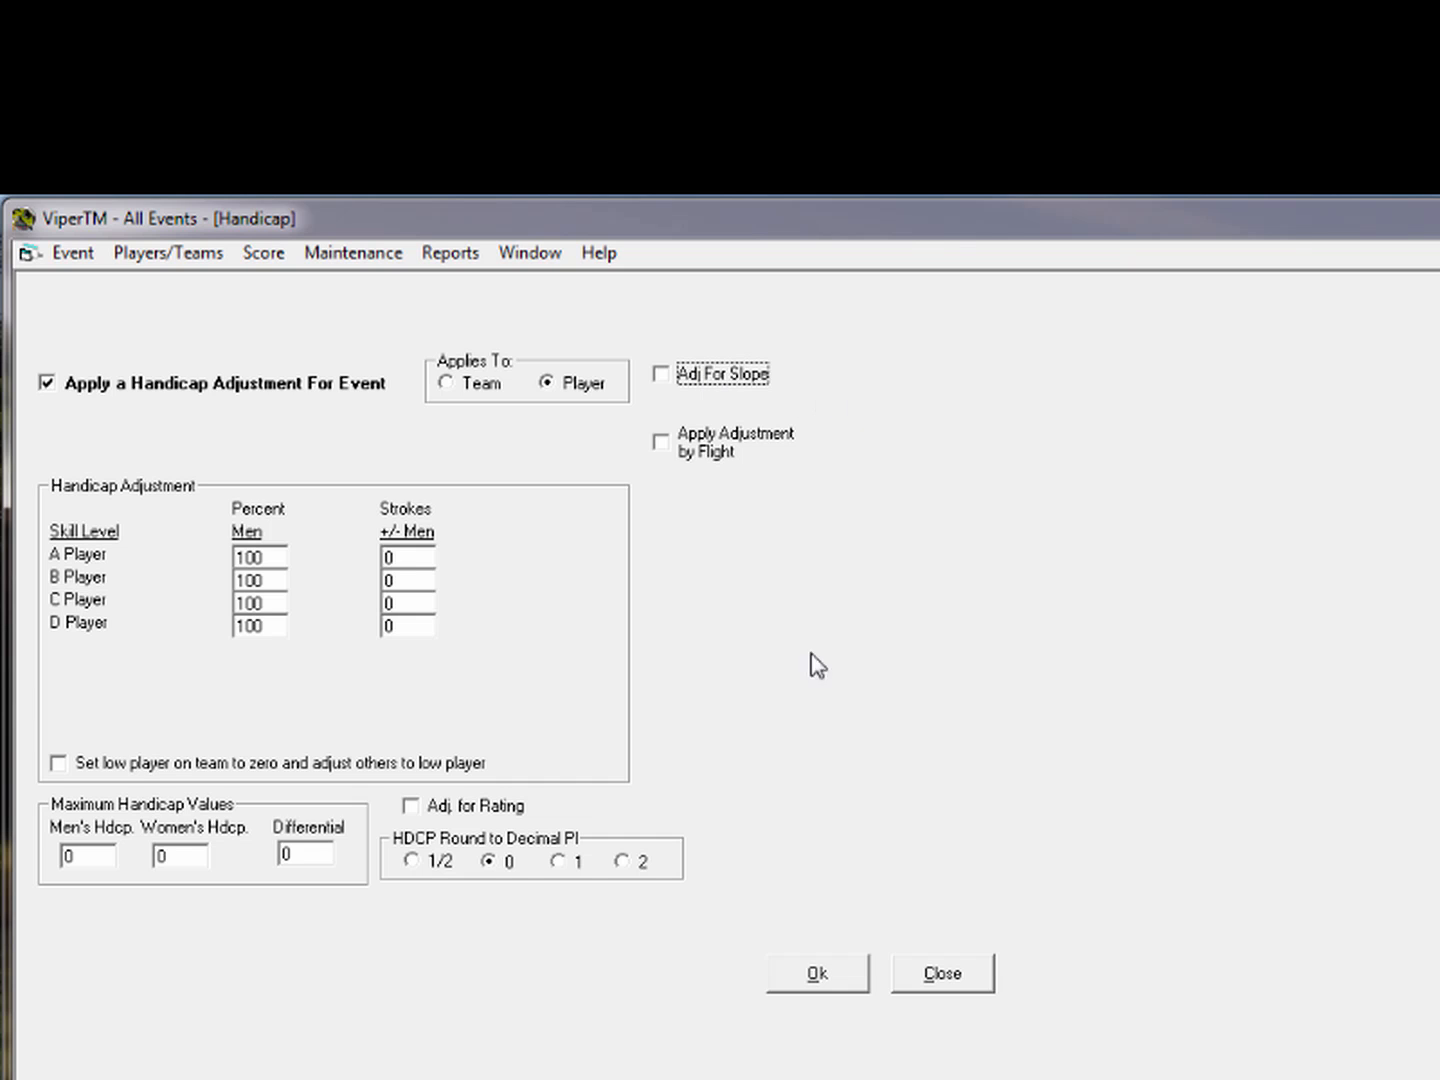
{"action": "left_click", "coordinate": [943, 976]}
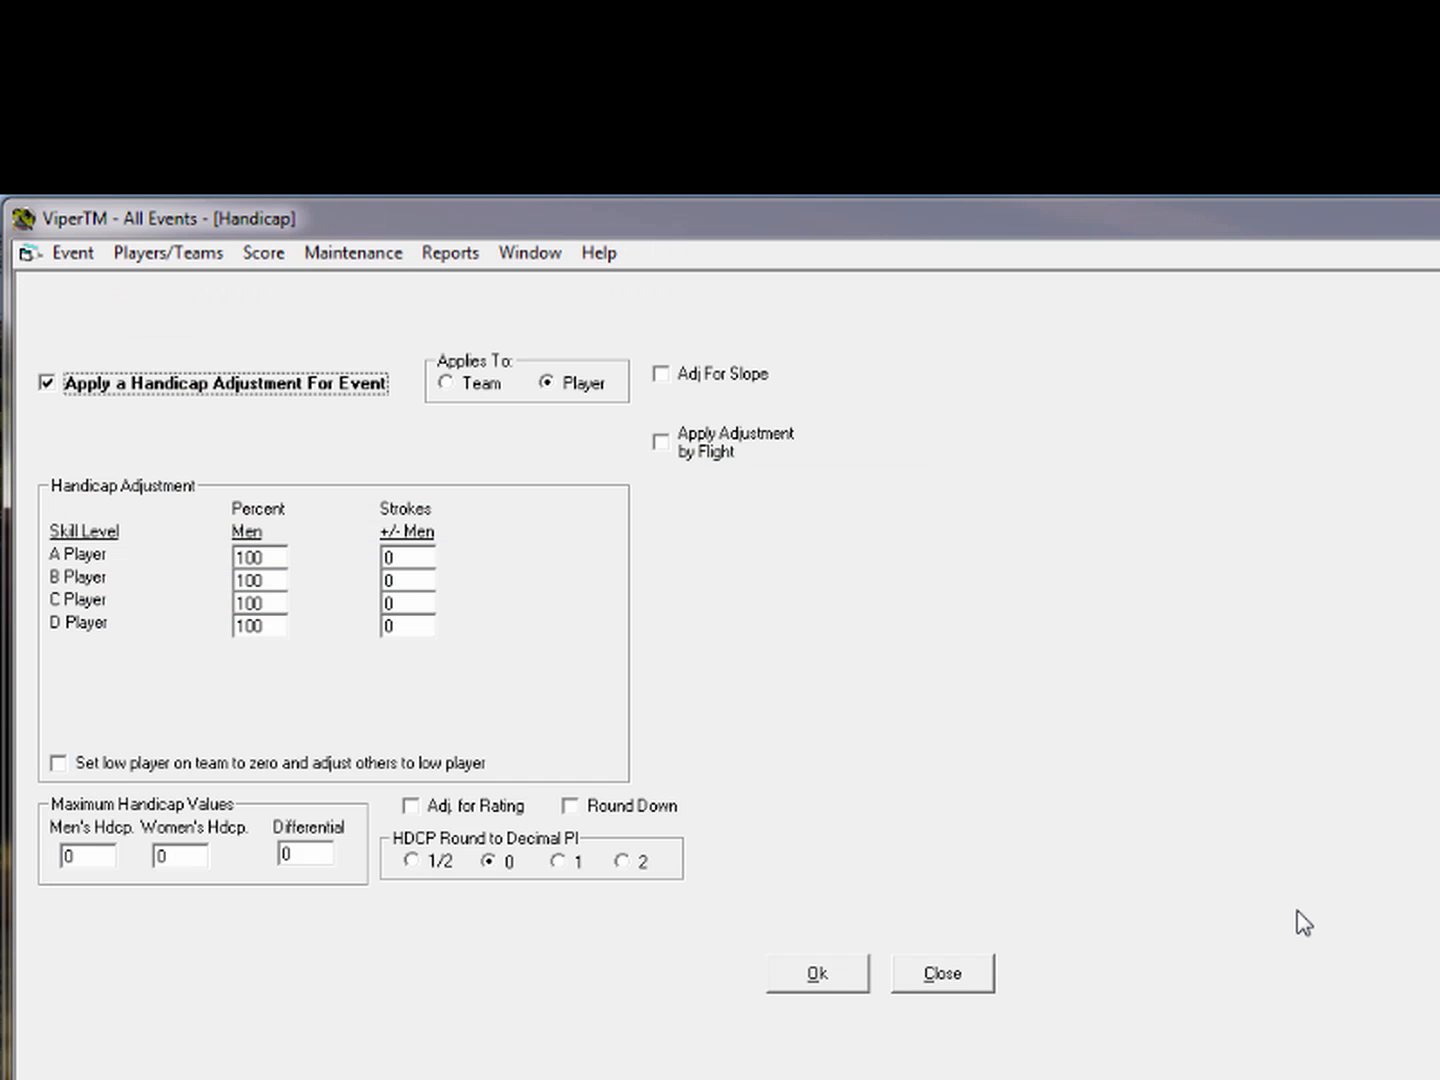
Apply the handicap adjustment per team at 20, 15, 10 and 5 percent for A–D players
{"action": "left_click", "coordinate": [448, 383]}
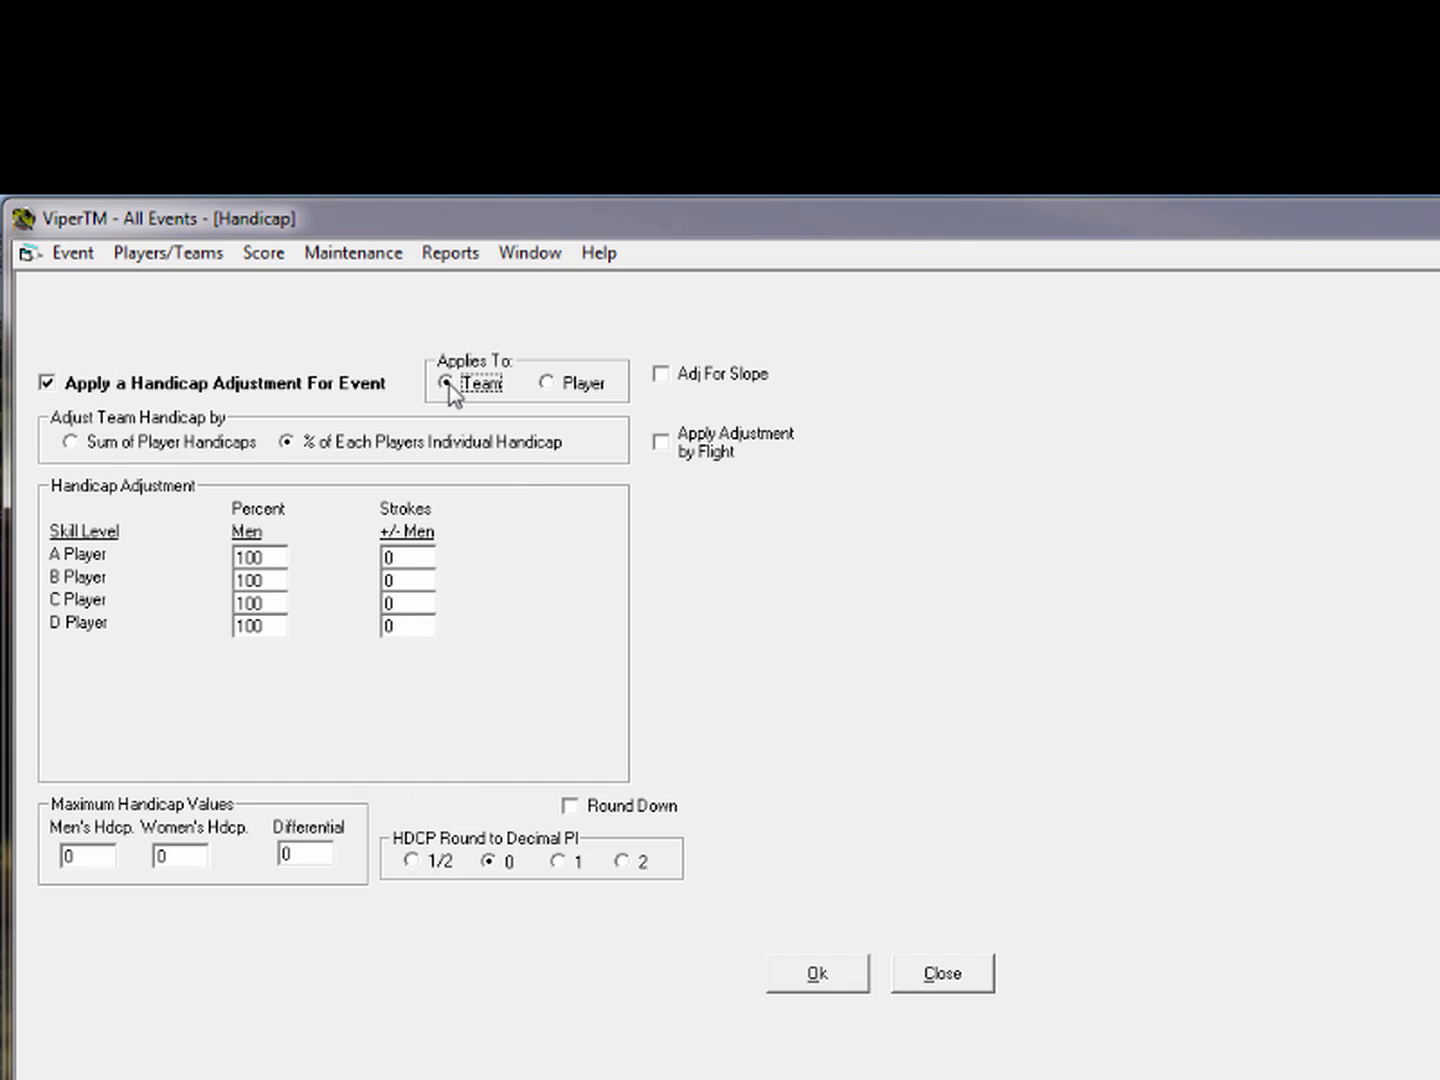
{"action": "left_click", "coordinate": [239, 557]}
{"action": "left_click_drag", "start_coordinate": [167, 562], "coordinate": [319, 573]}
{"action": "type", "text": "20"}
{"action": "key", "text": "Tab"}
{"action": "type", "text": "15"}
{"action": "key", "text": "Tab"}
{"action": "type", "text": "10"}
{"action": "key", "text": "Tab"}
{"action": "type", "text": "5"}
{"action": "key", "text": "Tab"}
Recalculate all adjusted handicaps from the Adj Hdcp column in the player list
{"action": "left_click", "coordinate": [943, 973]}
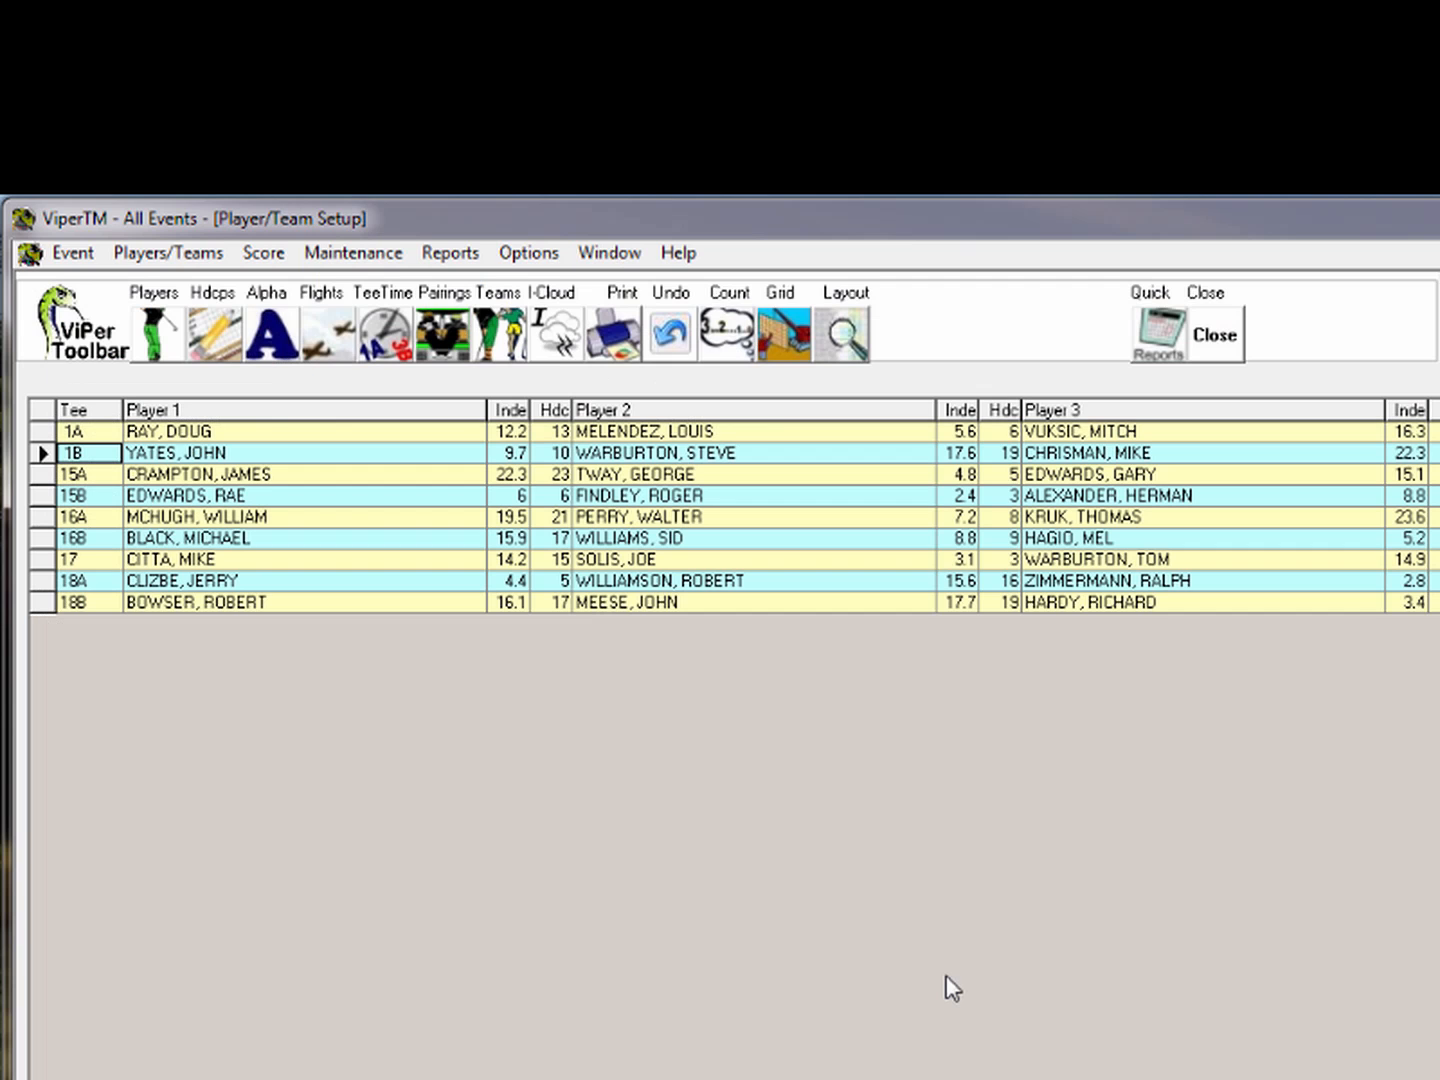
{"action": "left_click", "coordinate": [785, 334]}
{"action": "right_click", "coordinate": [595, 556]}
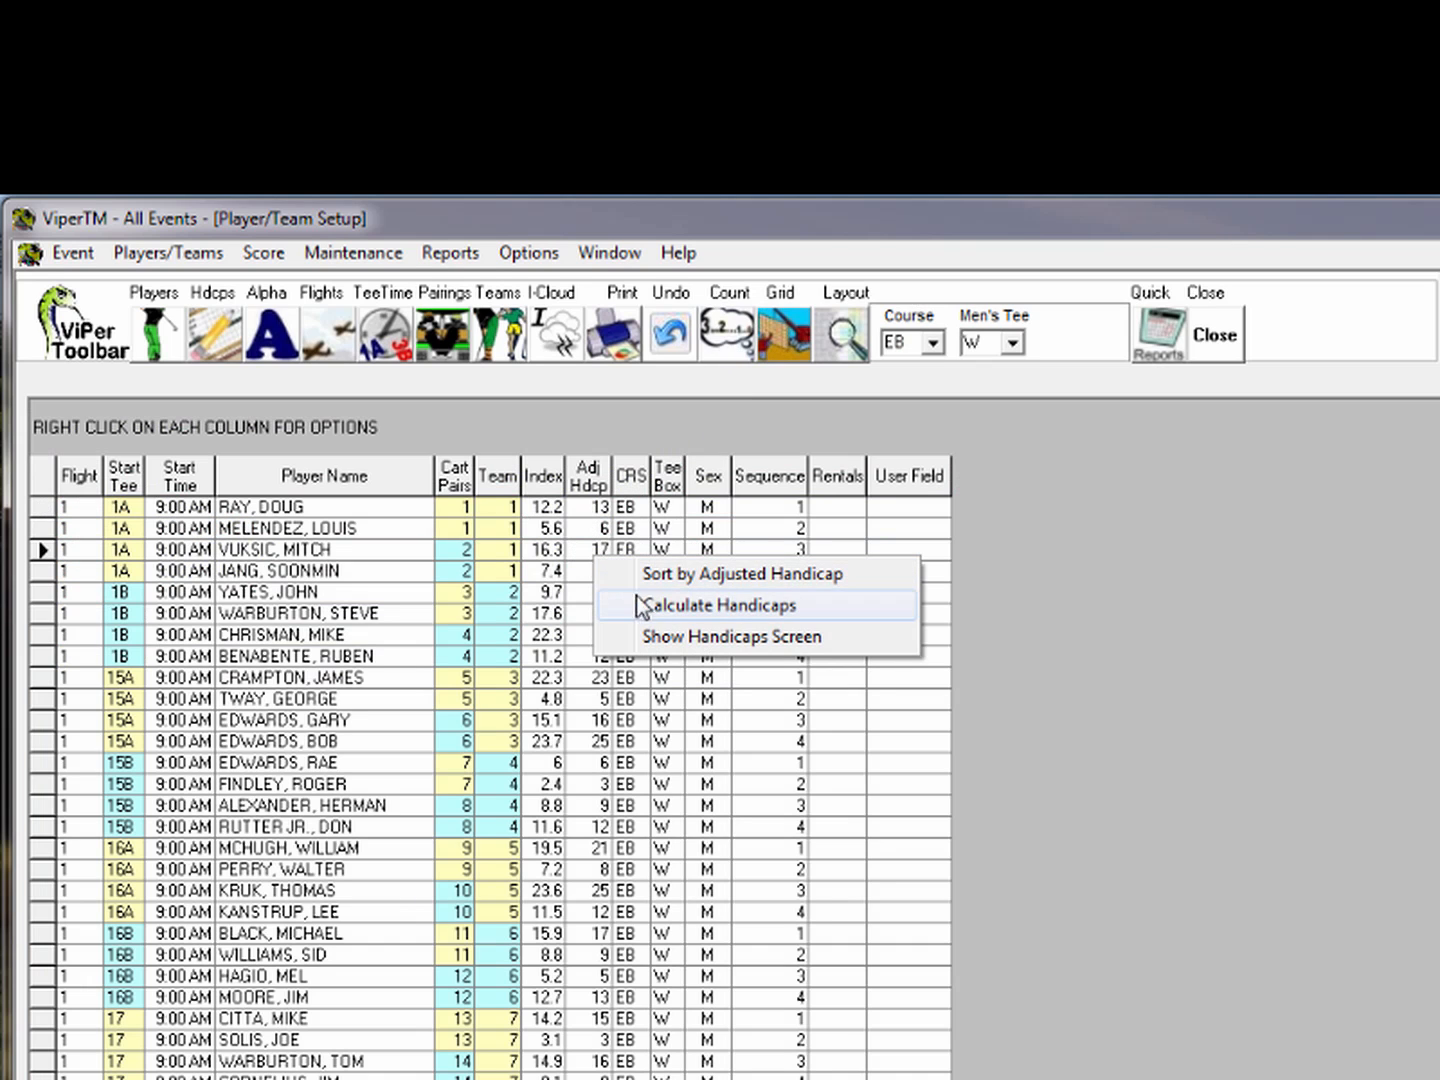
{"action": "left_click", "coordinate": [644, 606]}
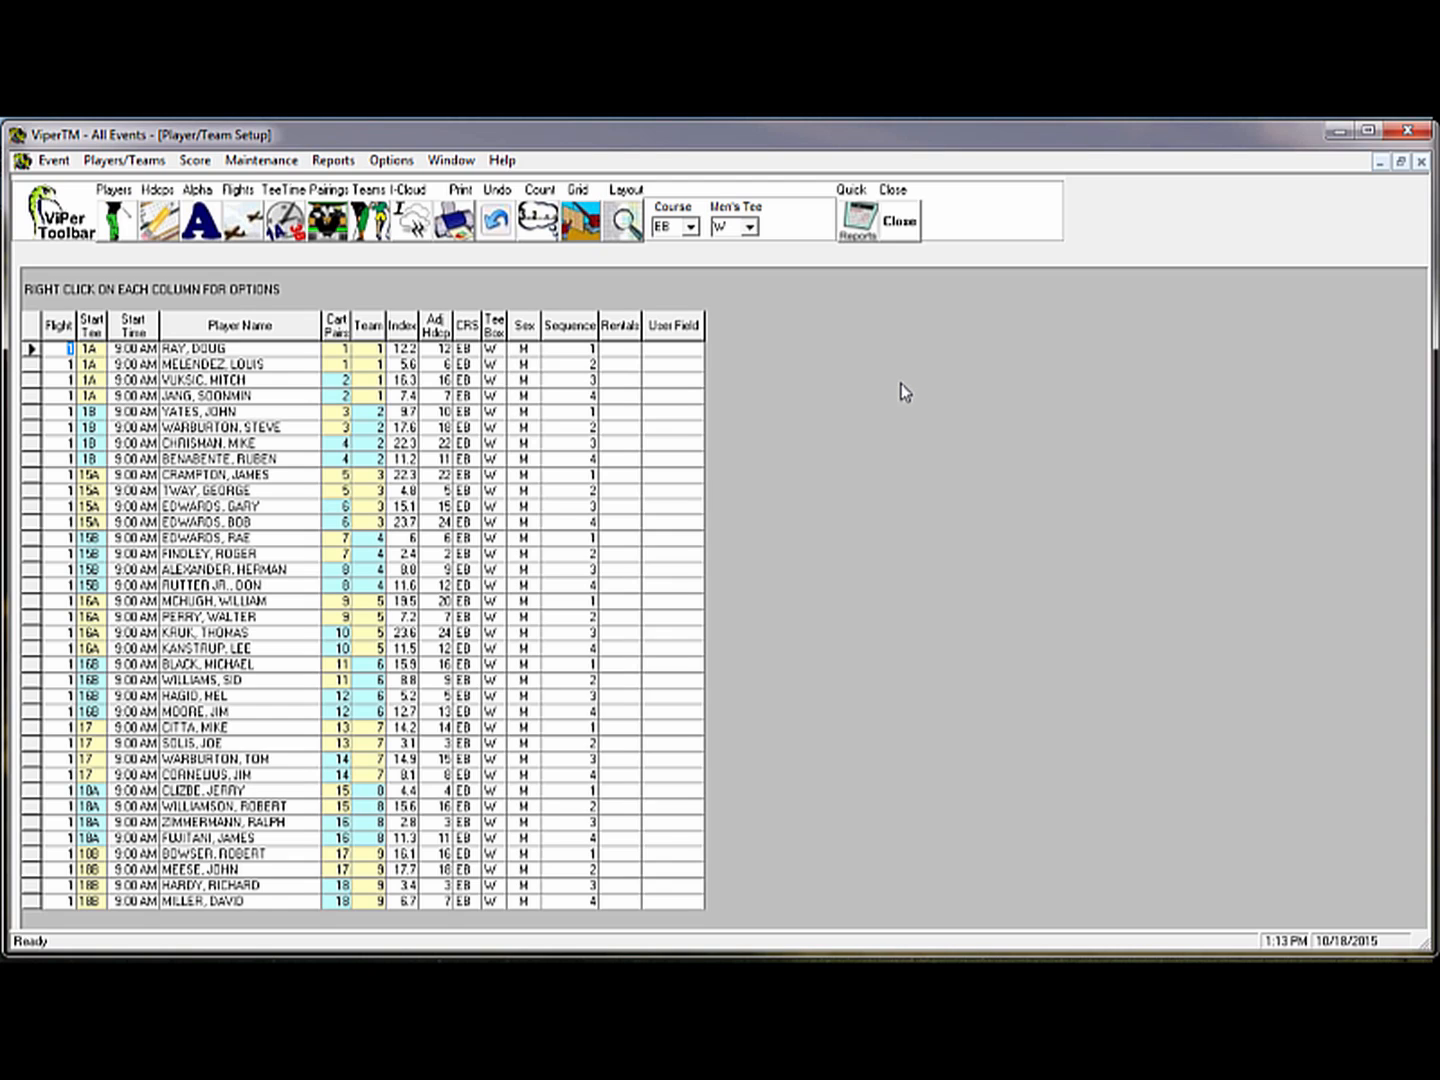
{"action": "left_click", "coordinate": [340, 167]}
Print handicap pops on scorecards and save descriptors '2 Best Gross Balls' and '2 Best Net Balls'
{"action": "left_click", "coordinate": [370, 194]}
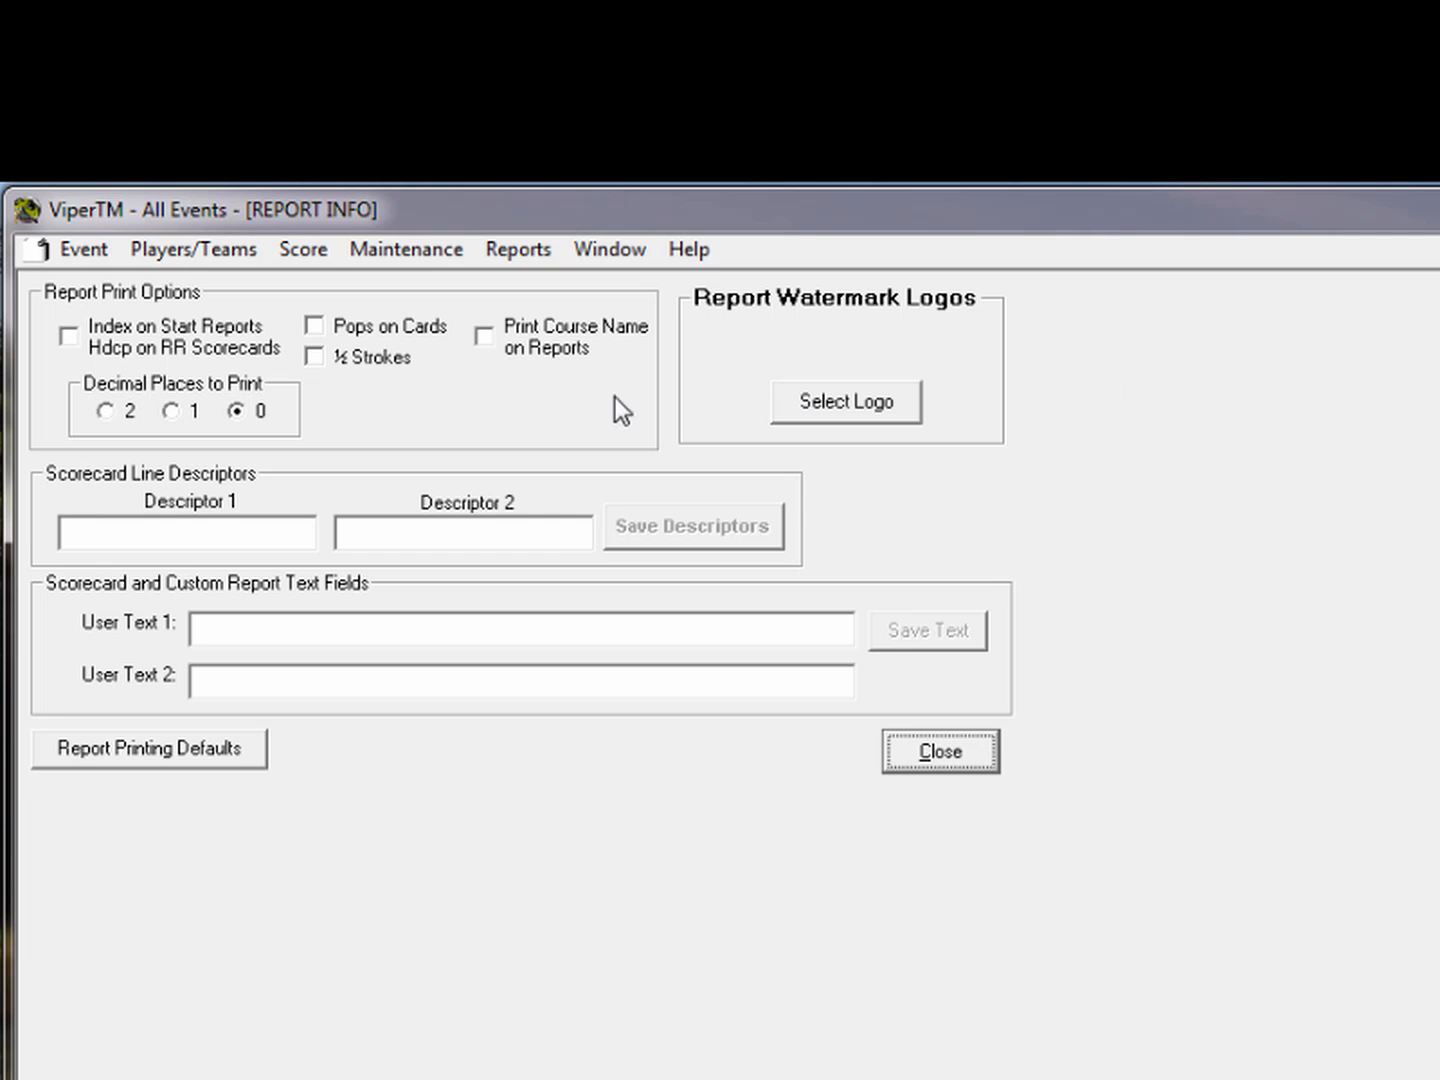
{"action": "left_click", "coordinate": [316, 326]}
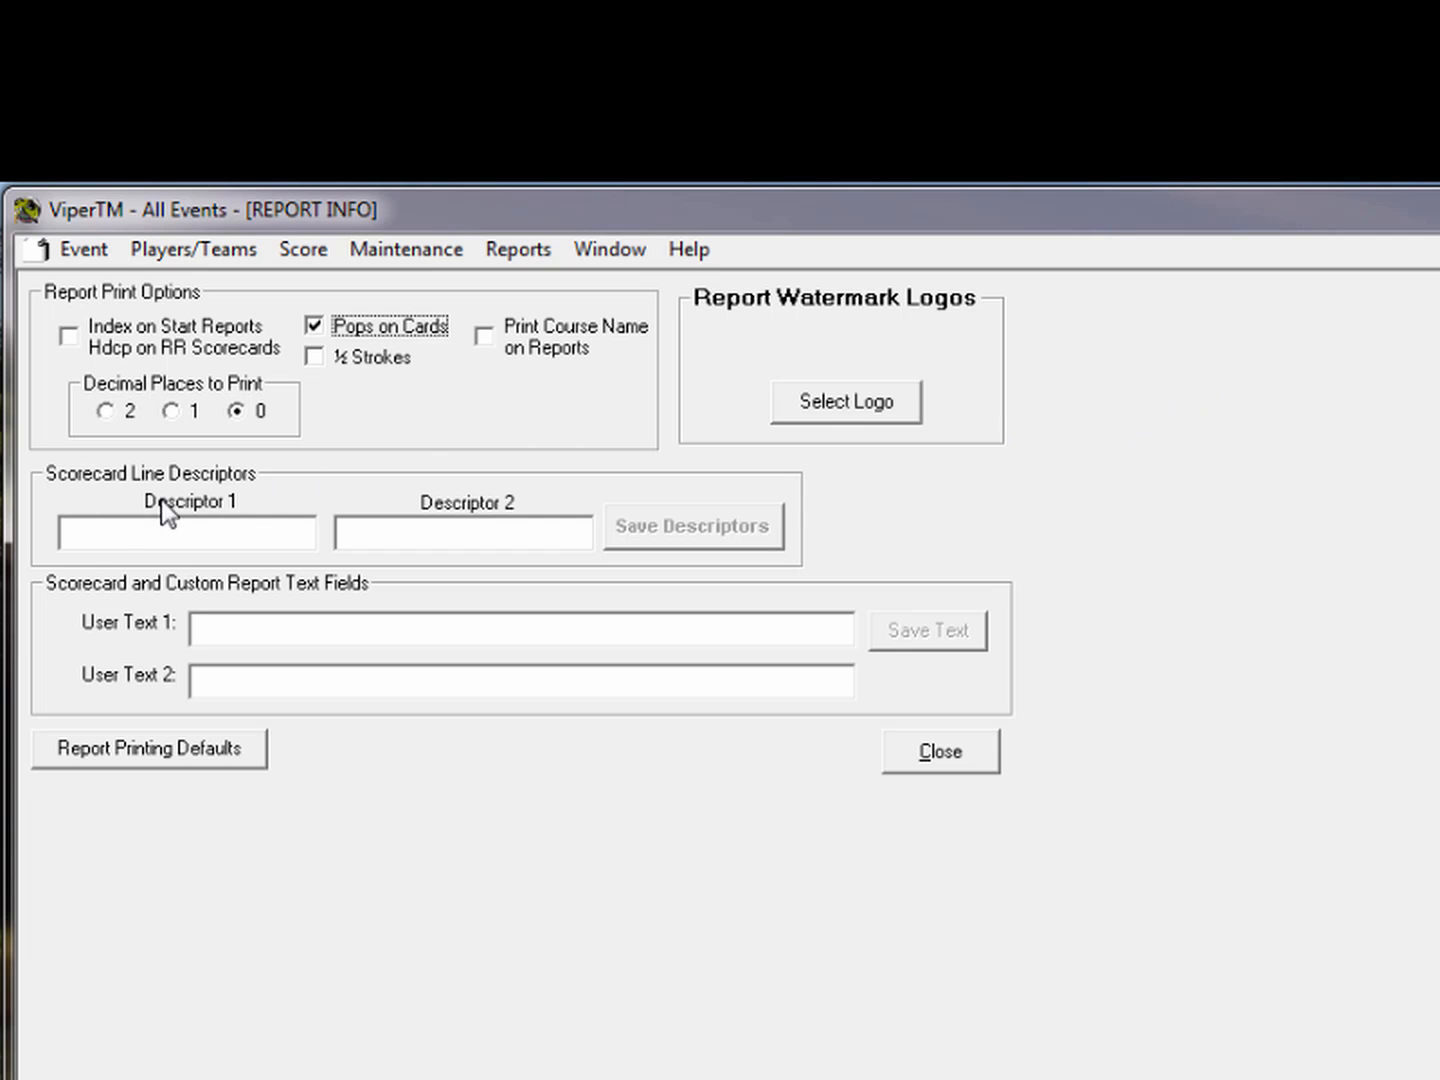
{"action": "left_click", "coordinate": [109, 533]}
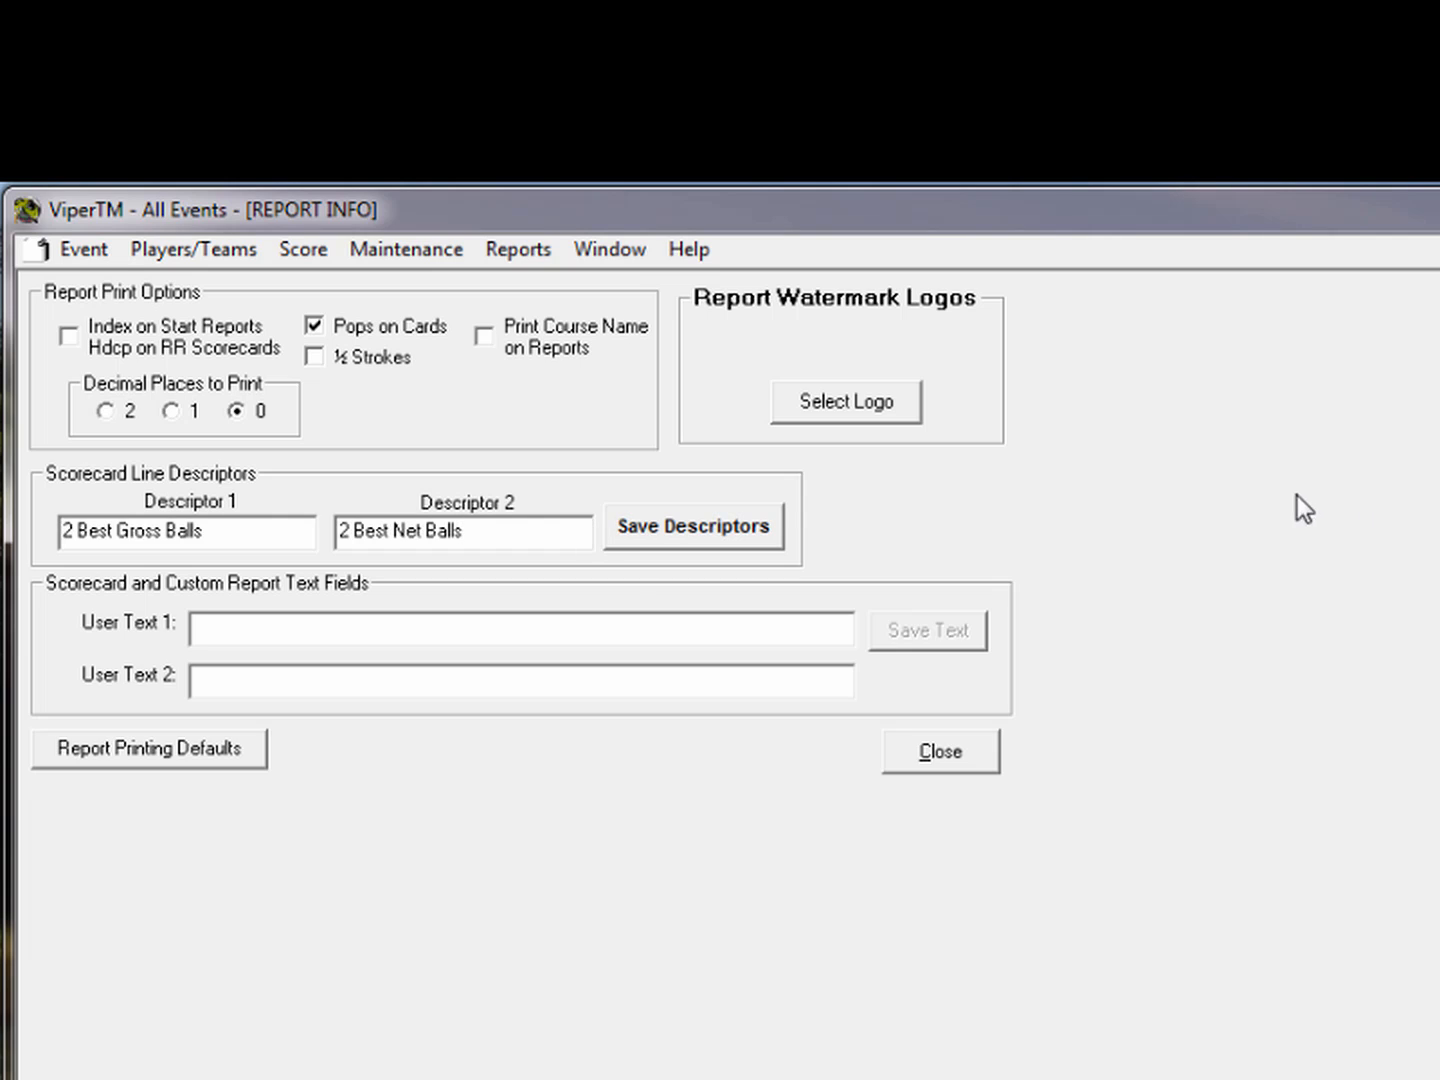
{"action": "left_click", "coordinate": [684, 533]}
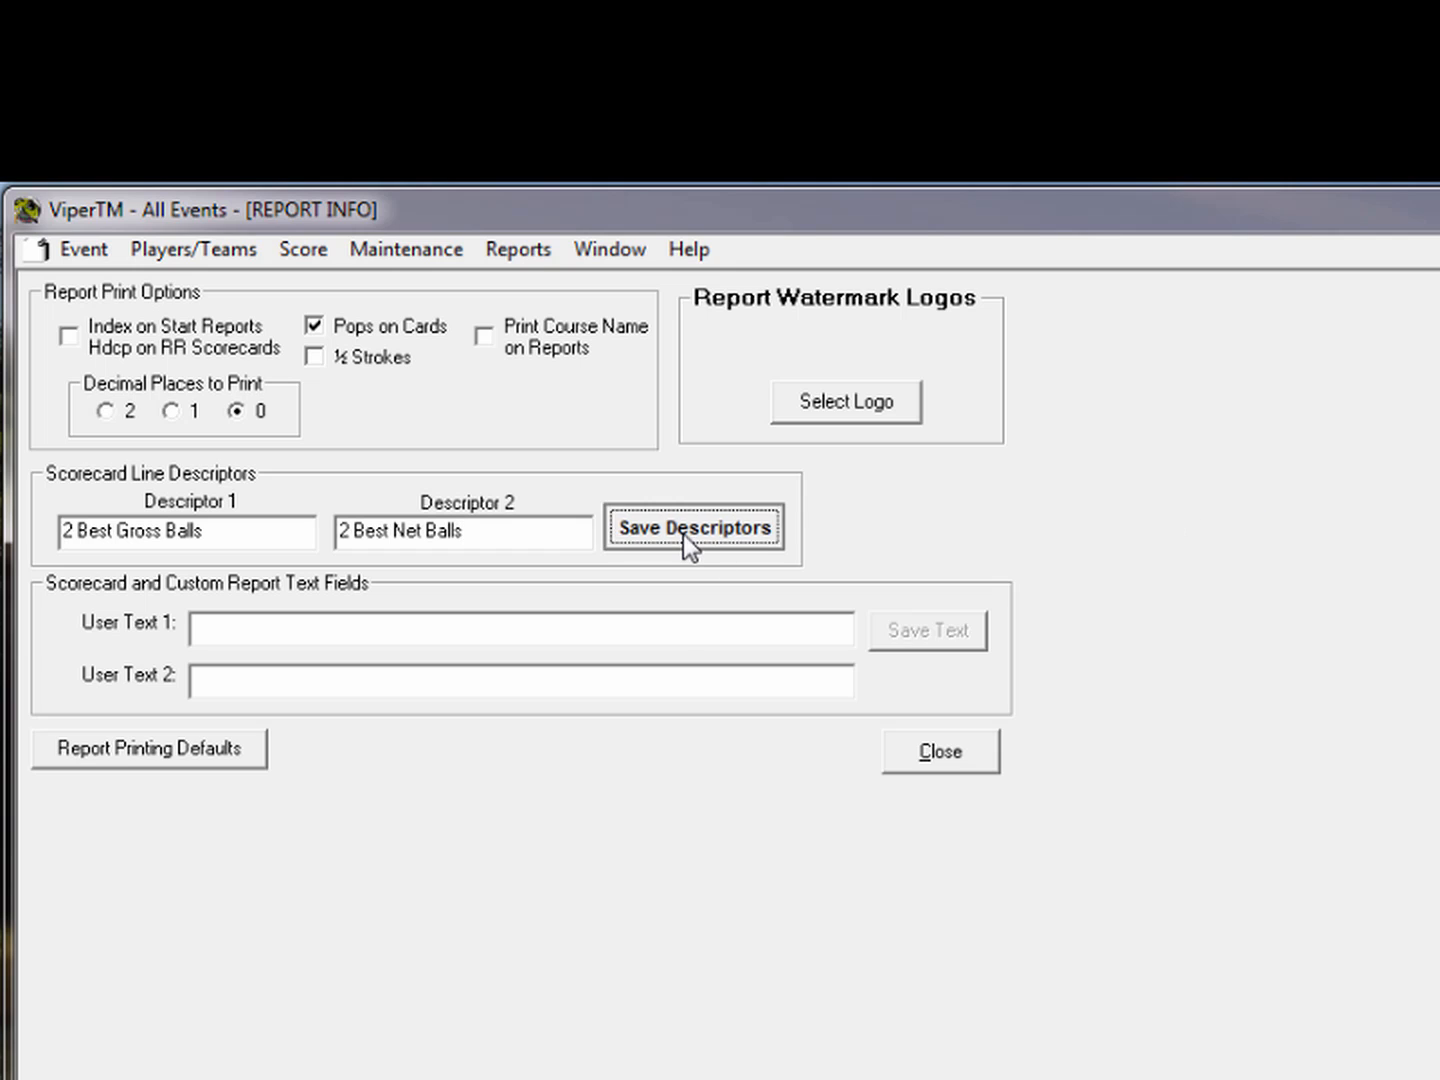
{"action": "left_click", "coordinate": [1007, 988]}
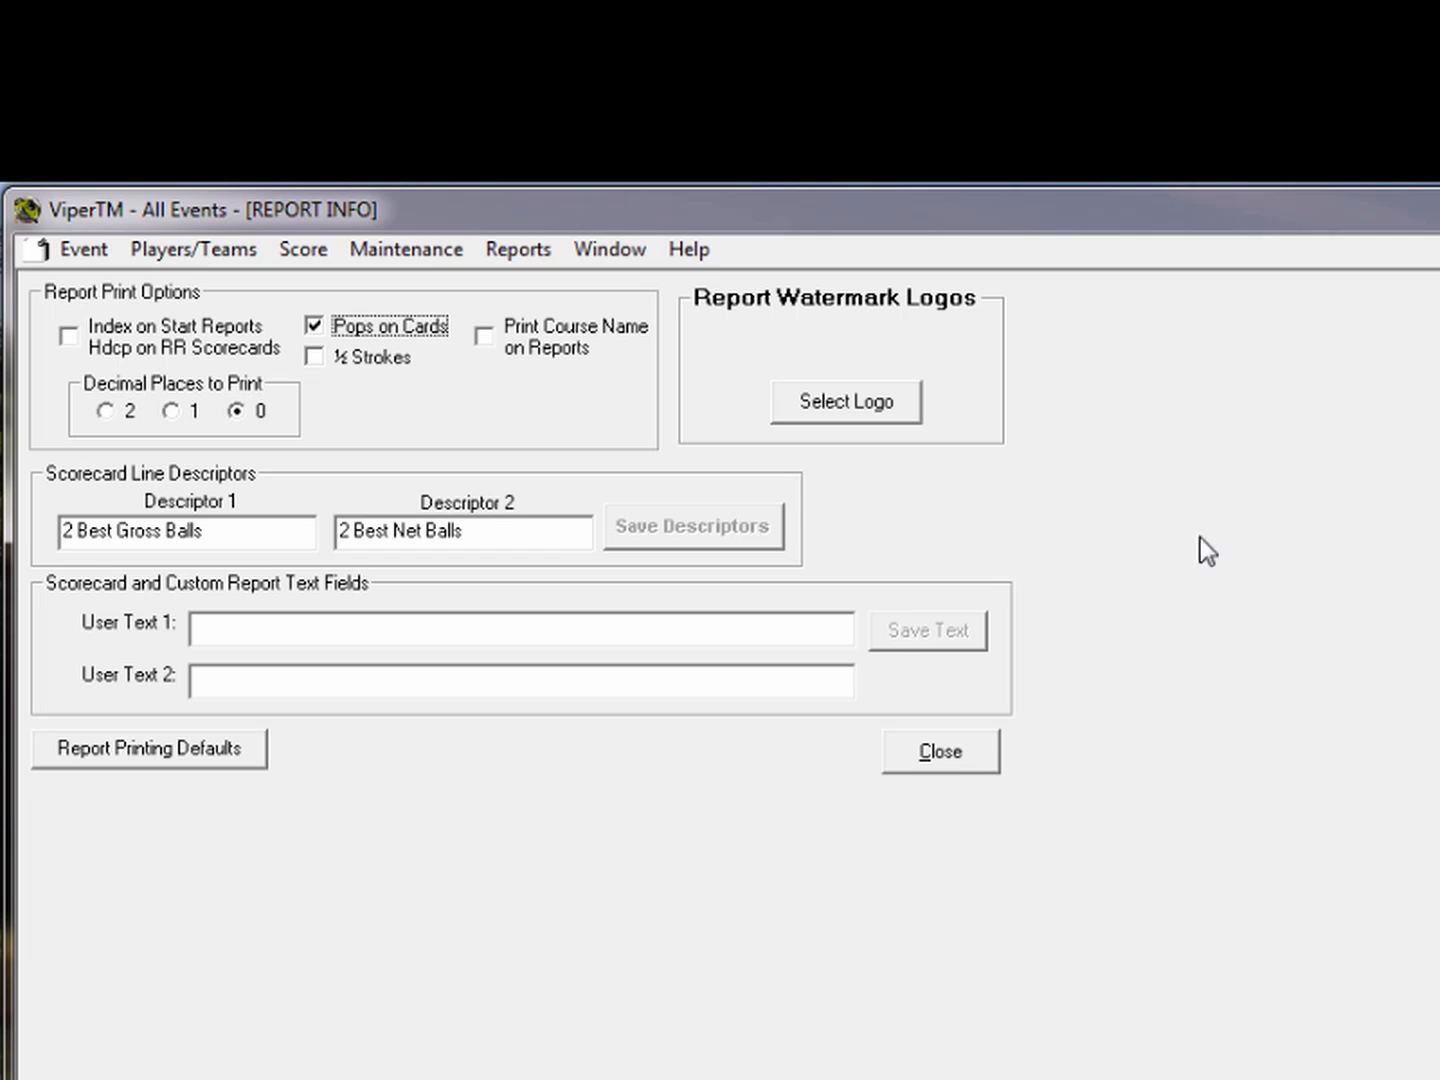
Load the Emerald Bay logo as the report watermark and close the logo viewer
{"action": "left_click", "coordinate": [827, 401]}
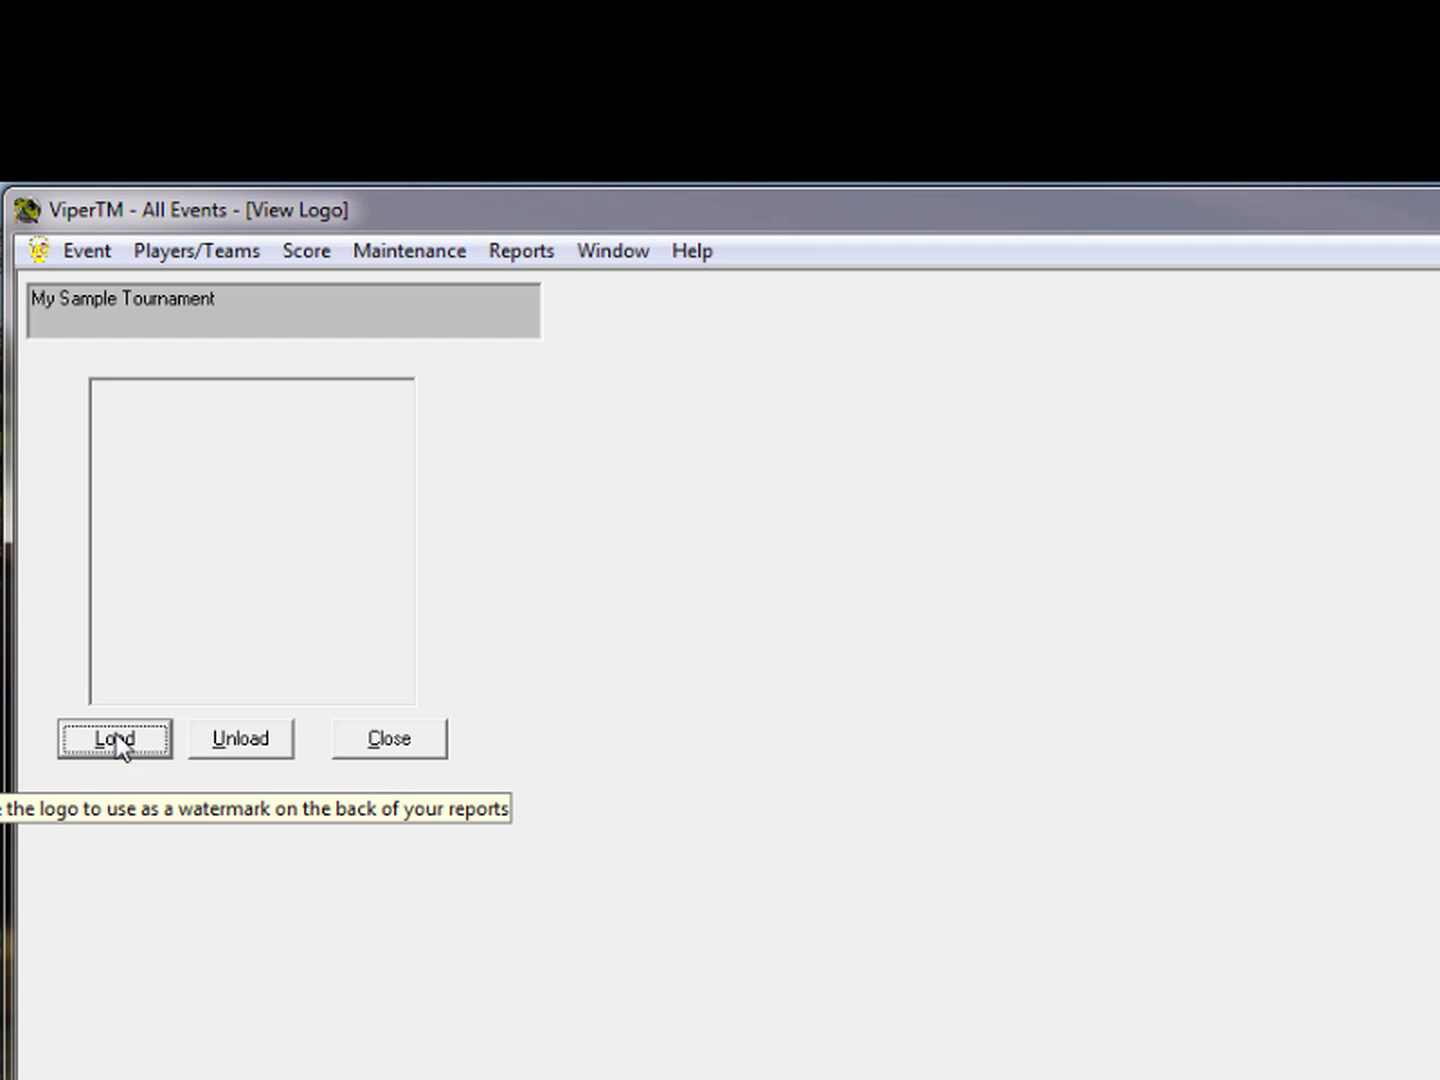
{"action": "left_click", "coordinate": [116, 734]}
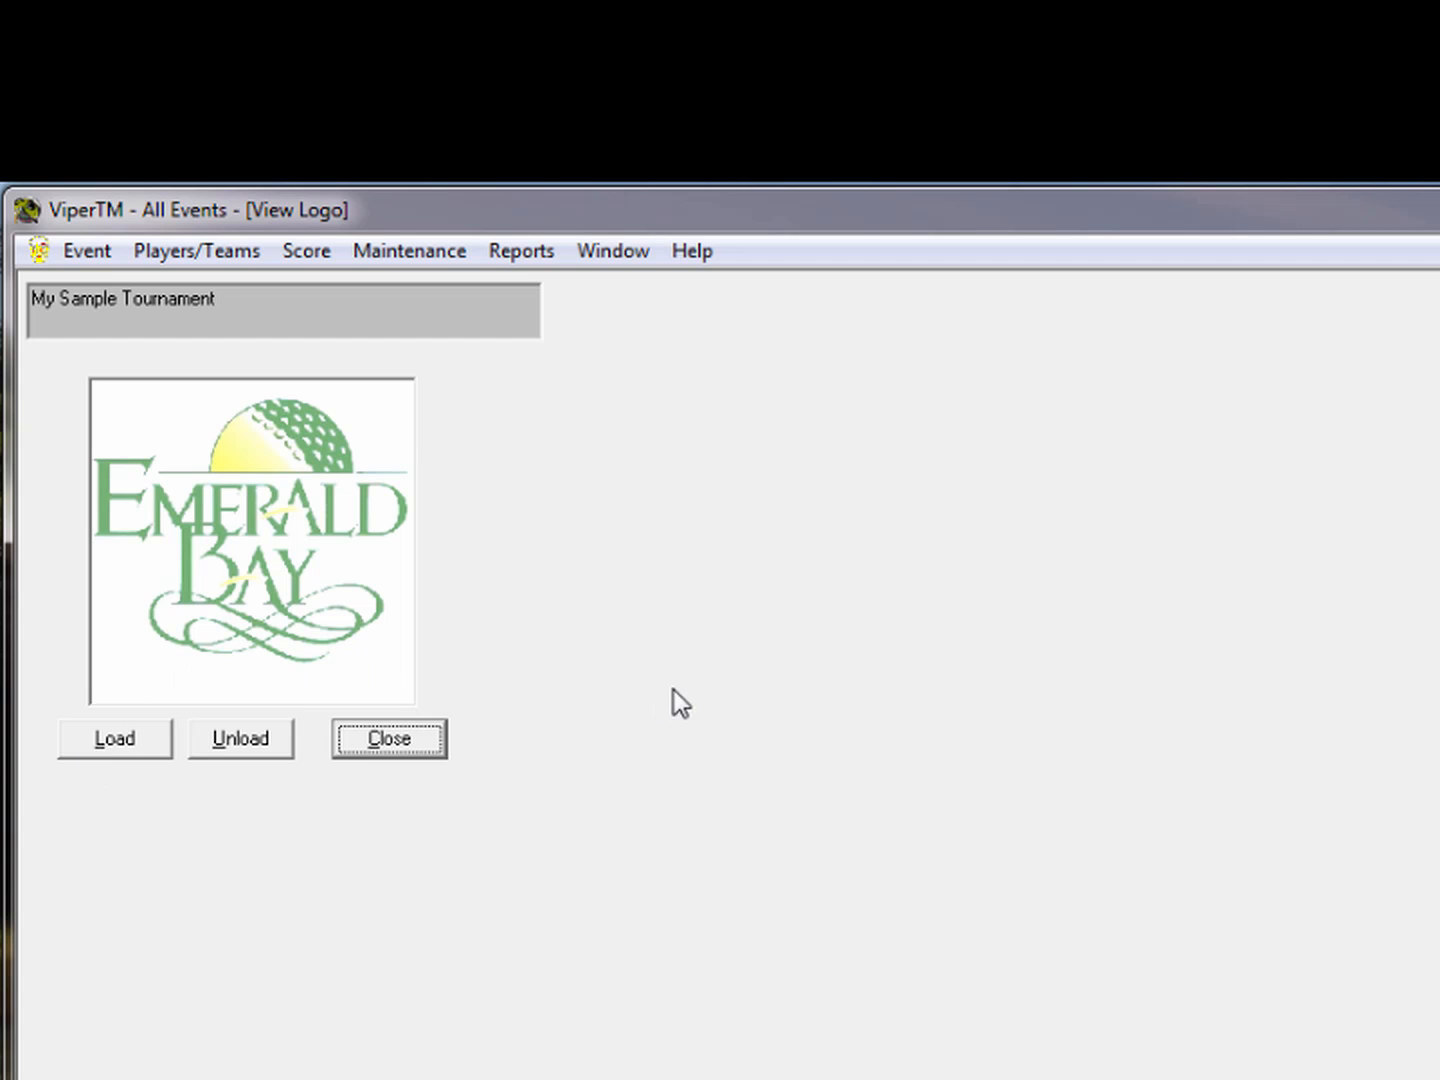
{"action": "left_click", "coordinate": [393, 749]}
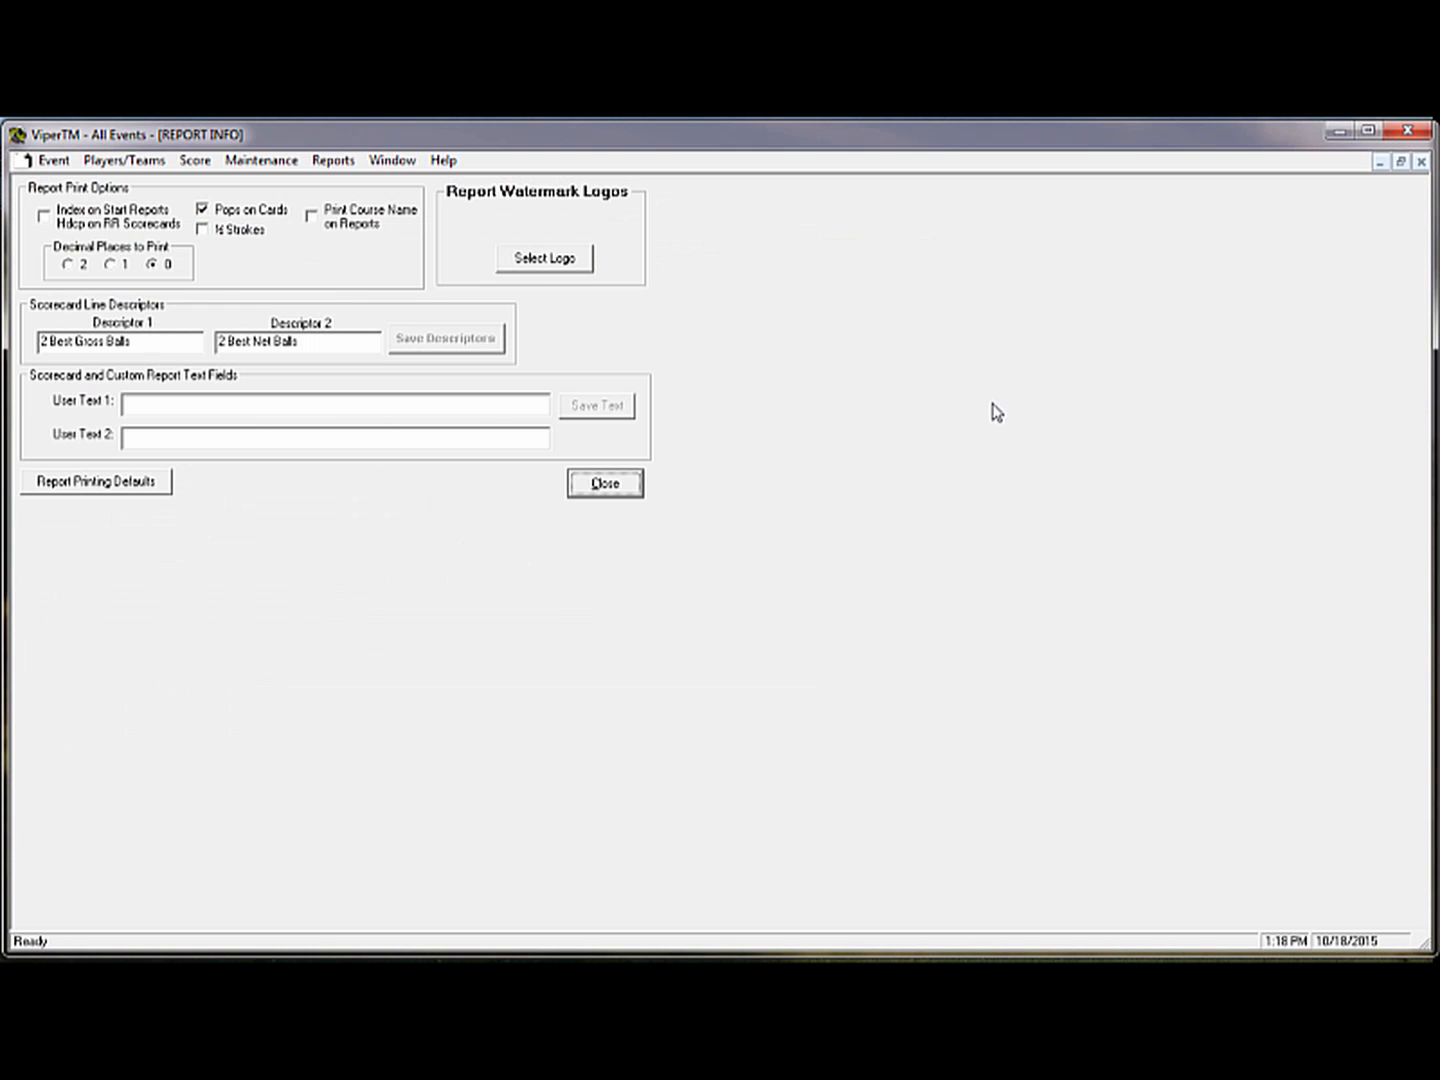
Preview the Starting Reports cart sheet sorted by tees
{"action": "left_click", "coordinate": [333, 162]}
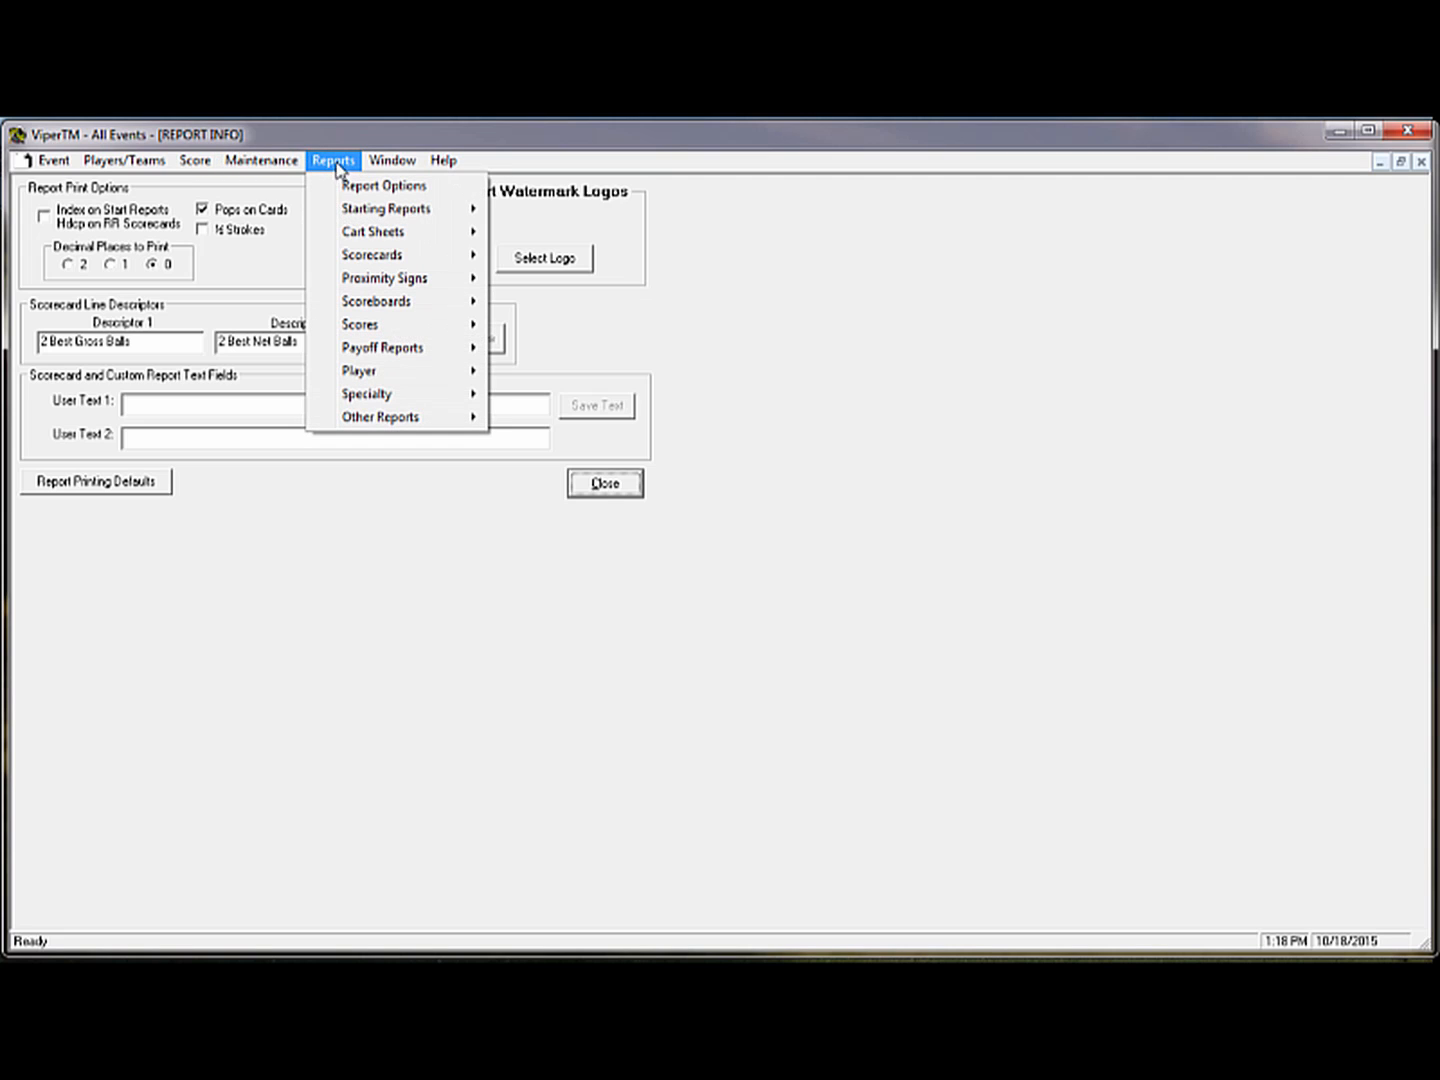
{"action": "mouse_move", "coordinate": [352, 212]}
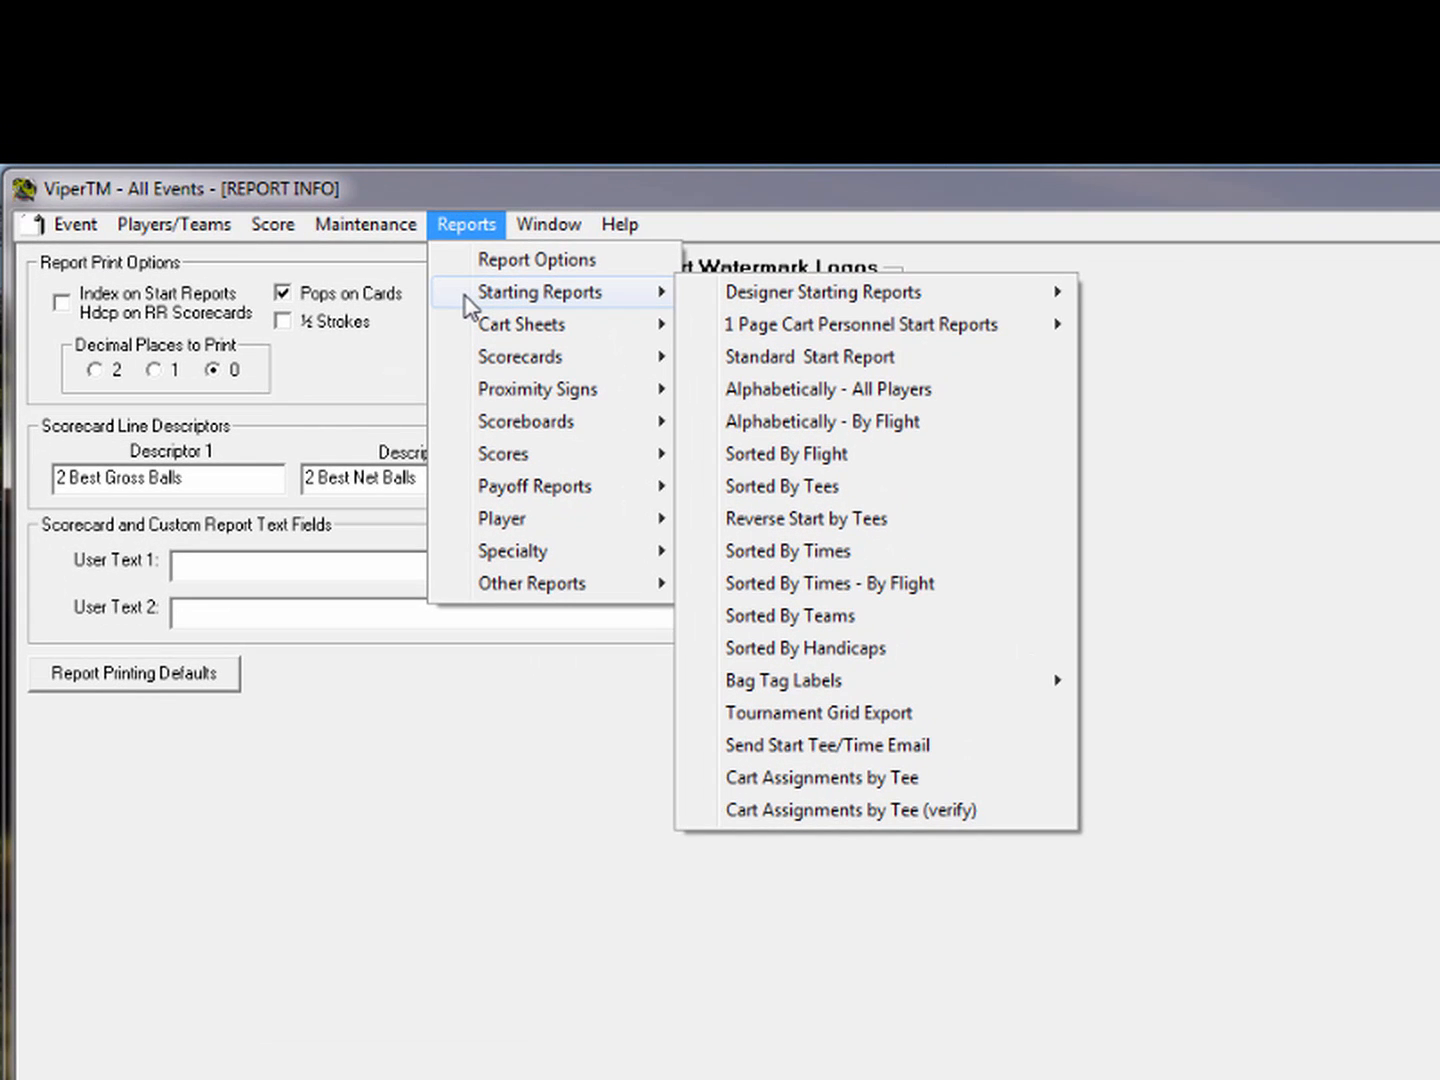
{"action": "mouse_move", "coordinate": [505, 398]}
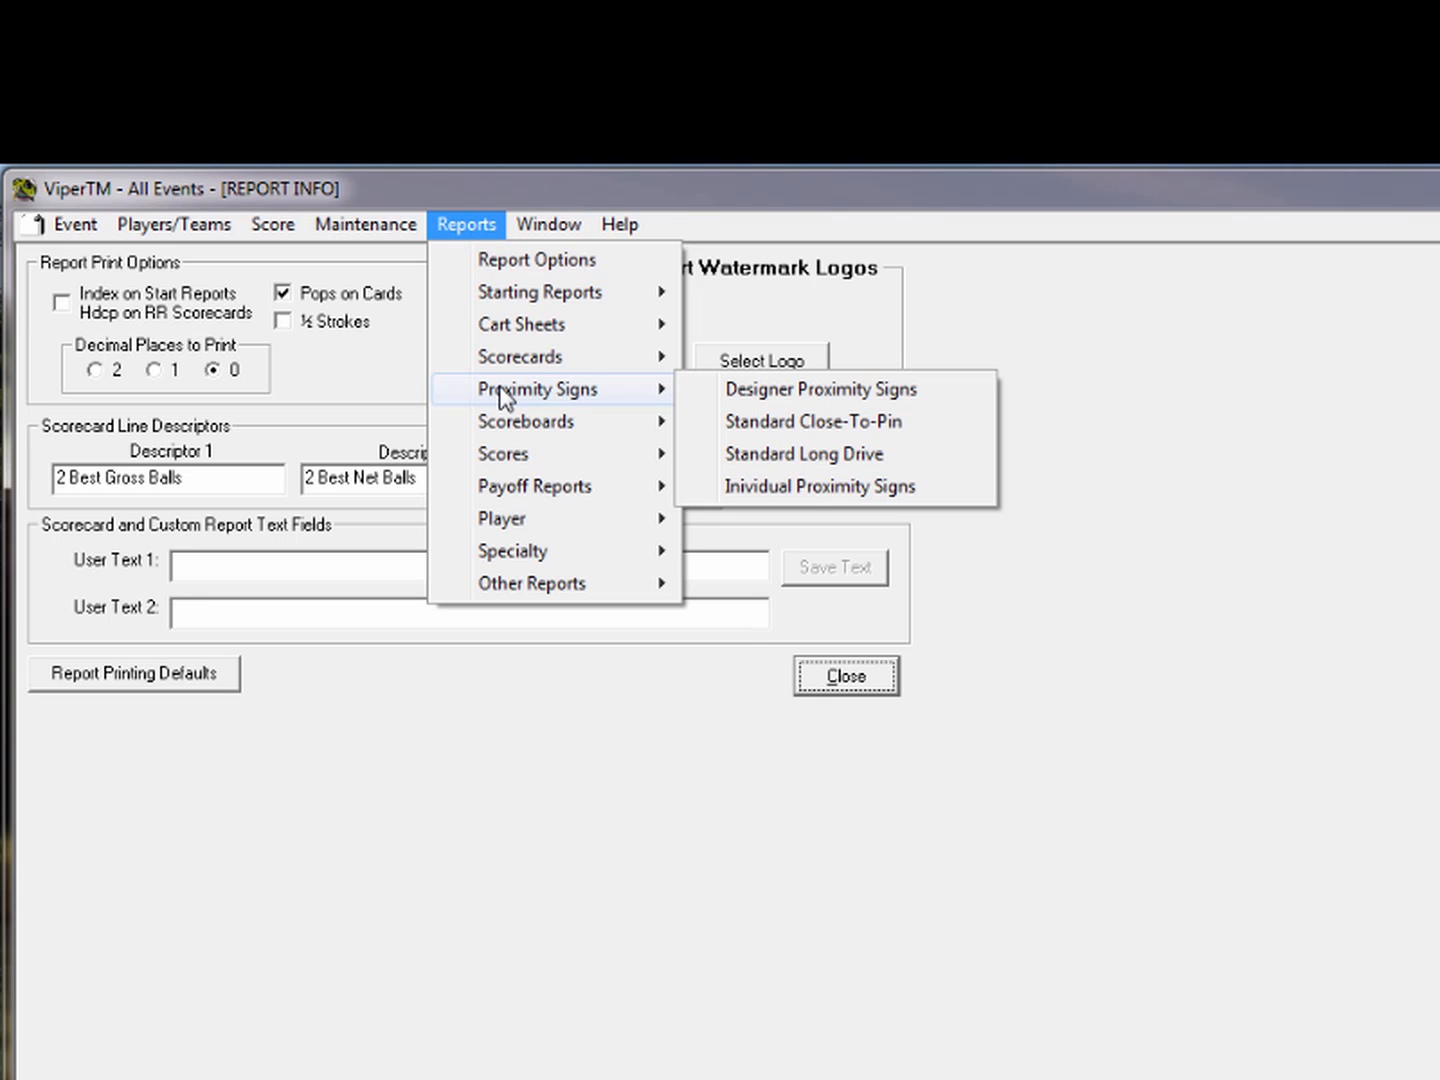
{"action": "mouse_move", "coordinate": [464, 429]}
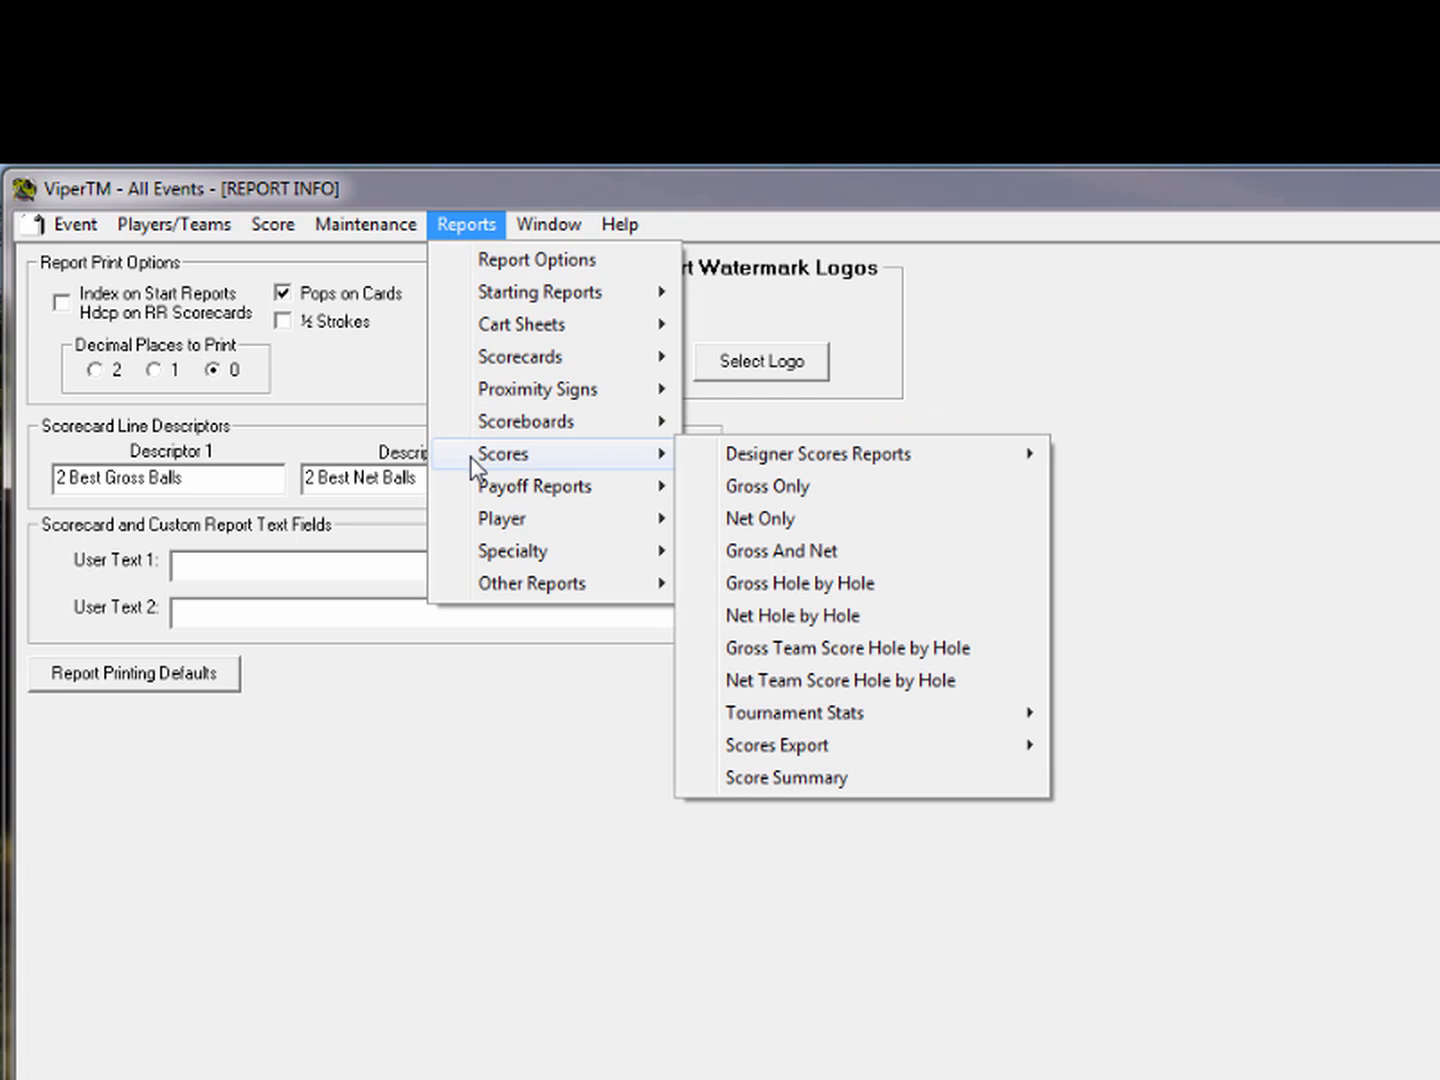
{"action": "mouse_move", "coordinate": [474, 557]}
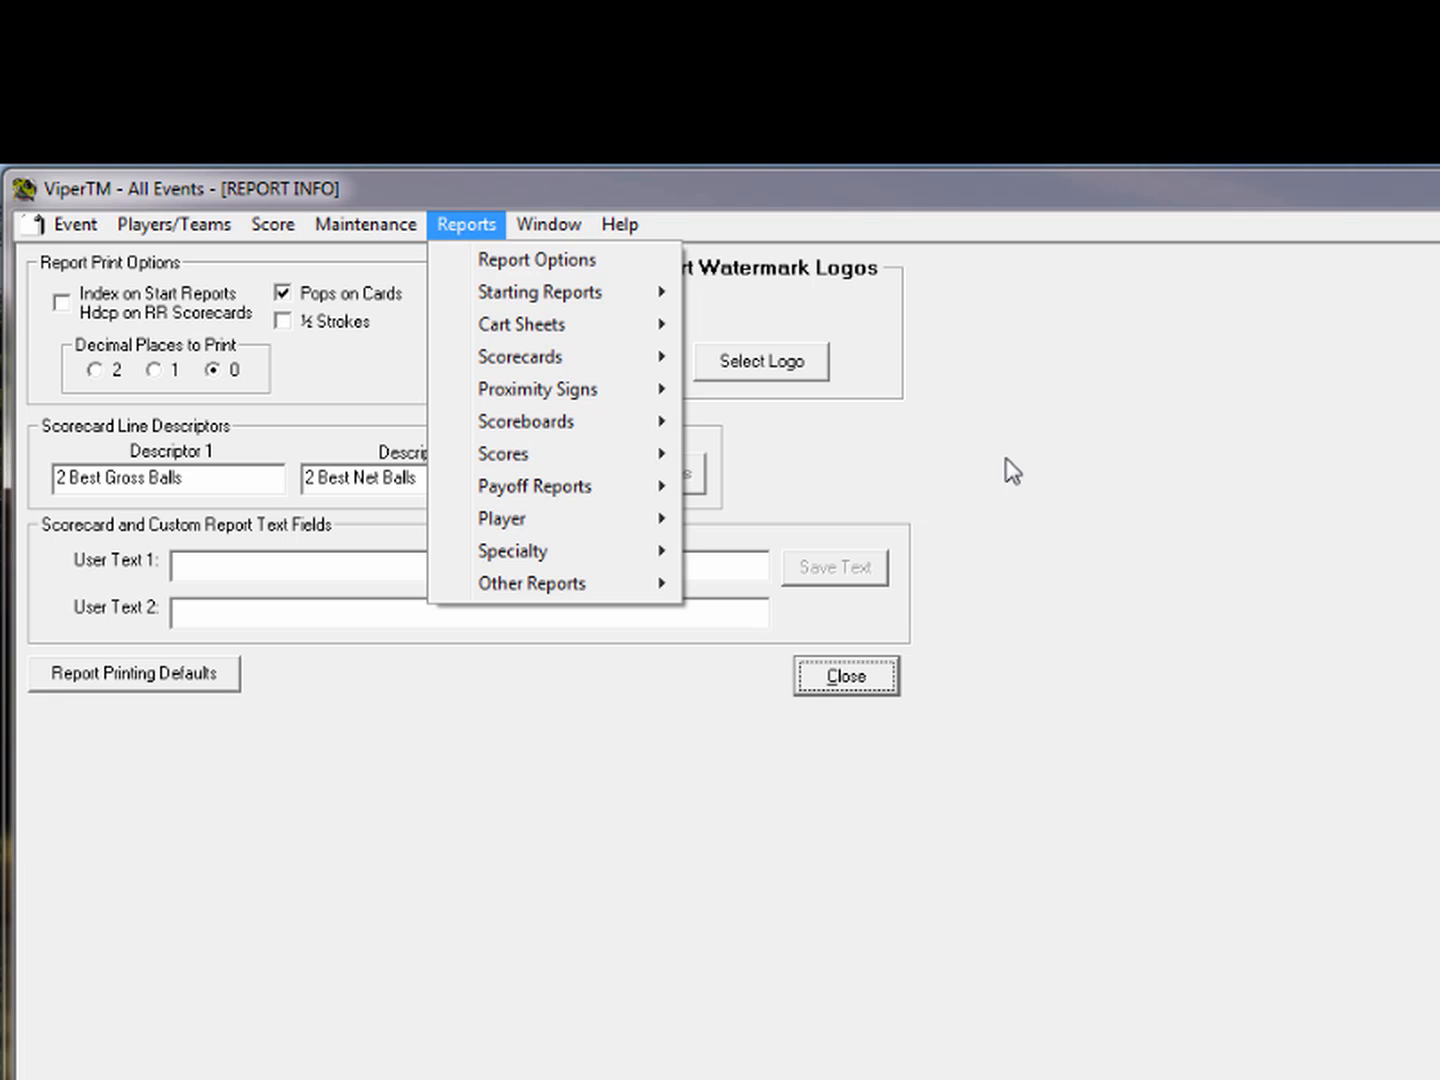
{"action": "mouse_move", "coordinate": [525, 300]}
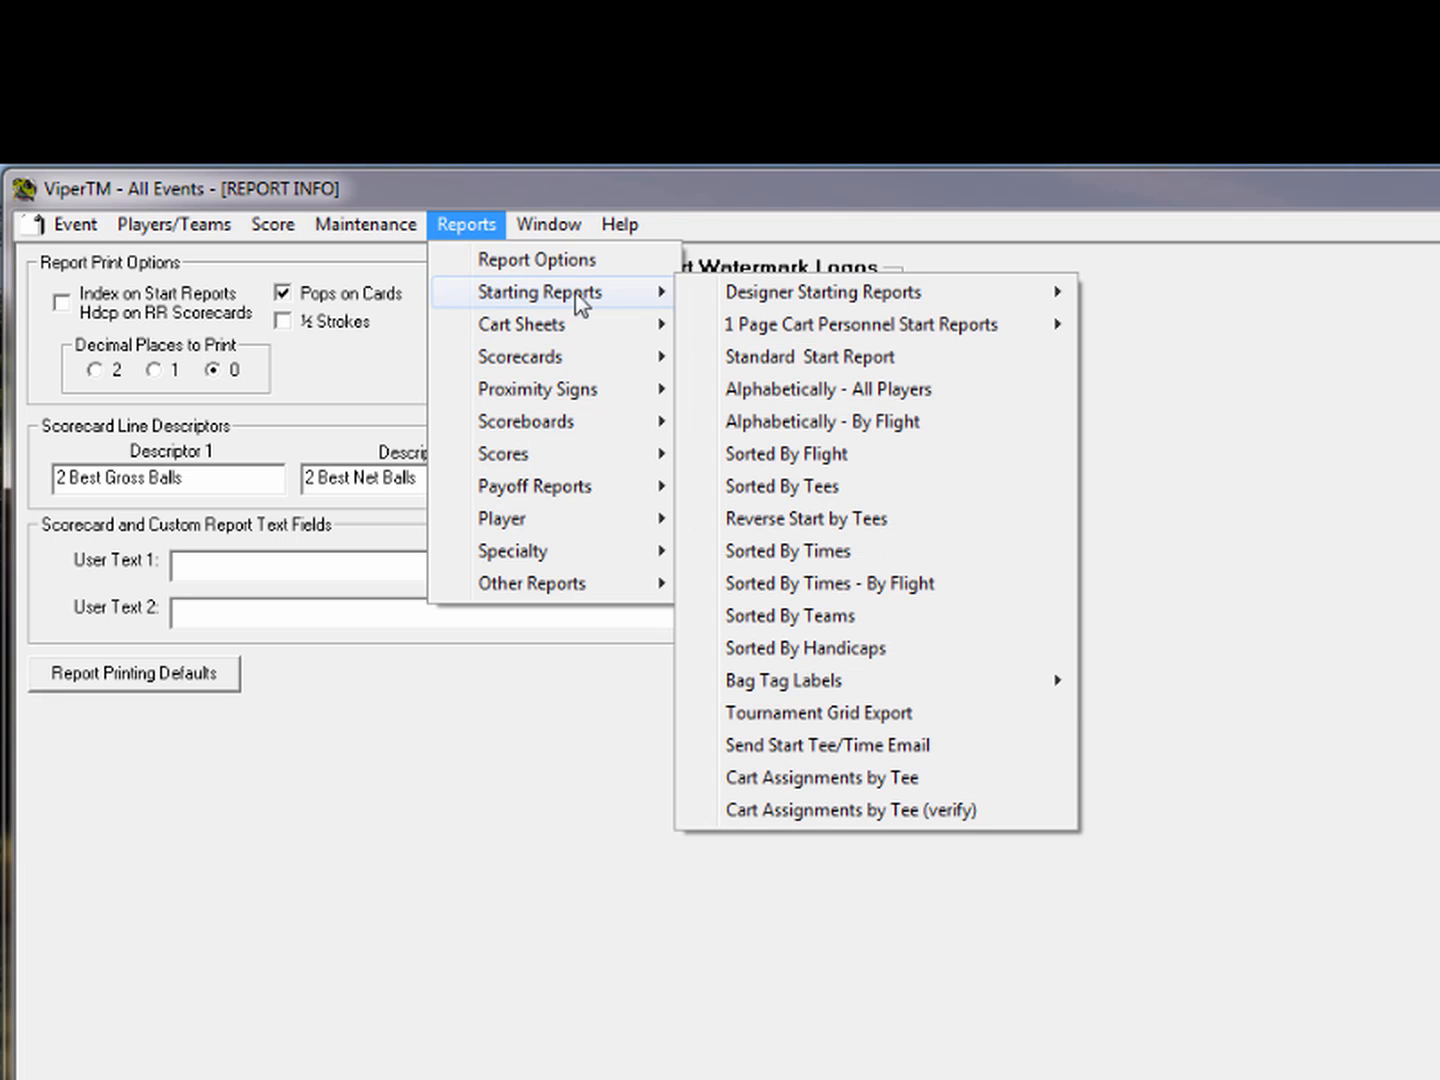
{"action": "mouse_move", "coordinate": [712, 309]}
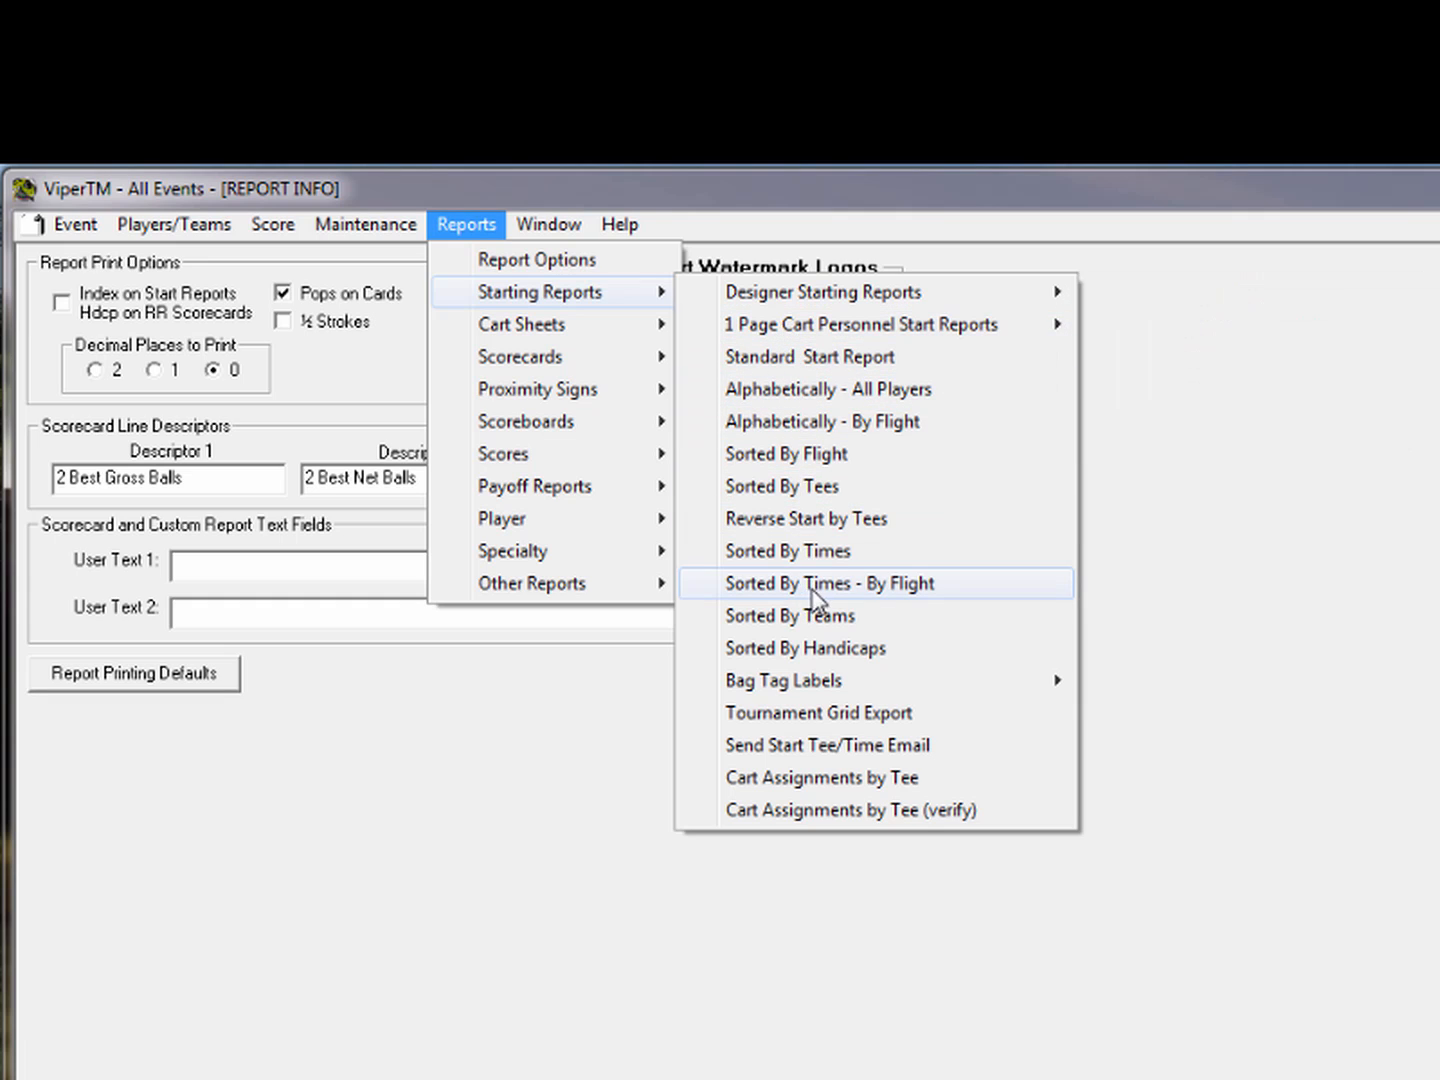
{"action": "left_click", "coordinate": [812, 488]}
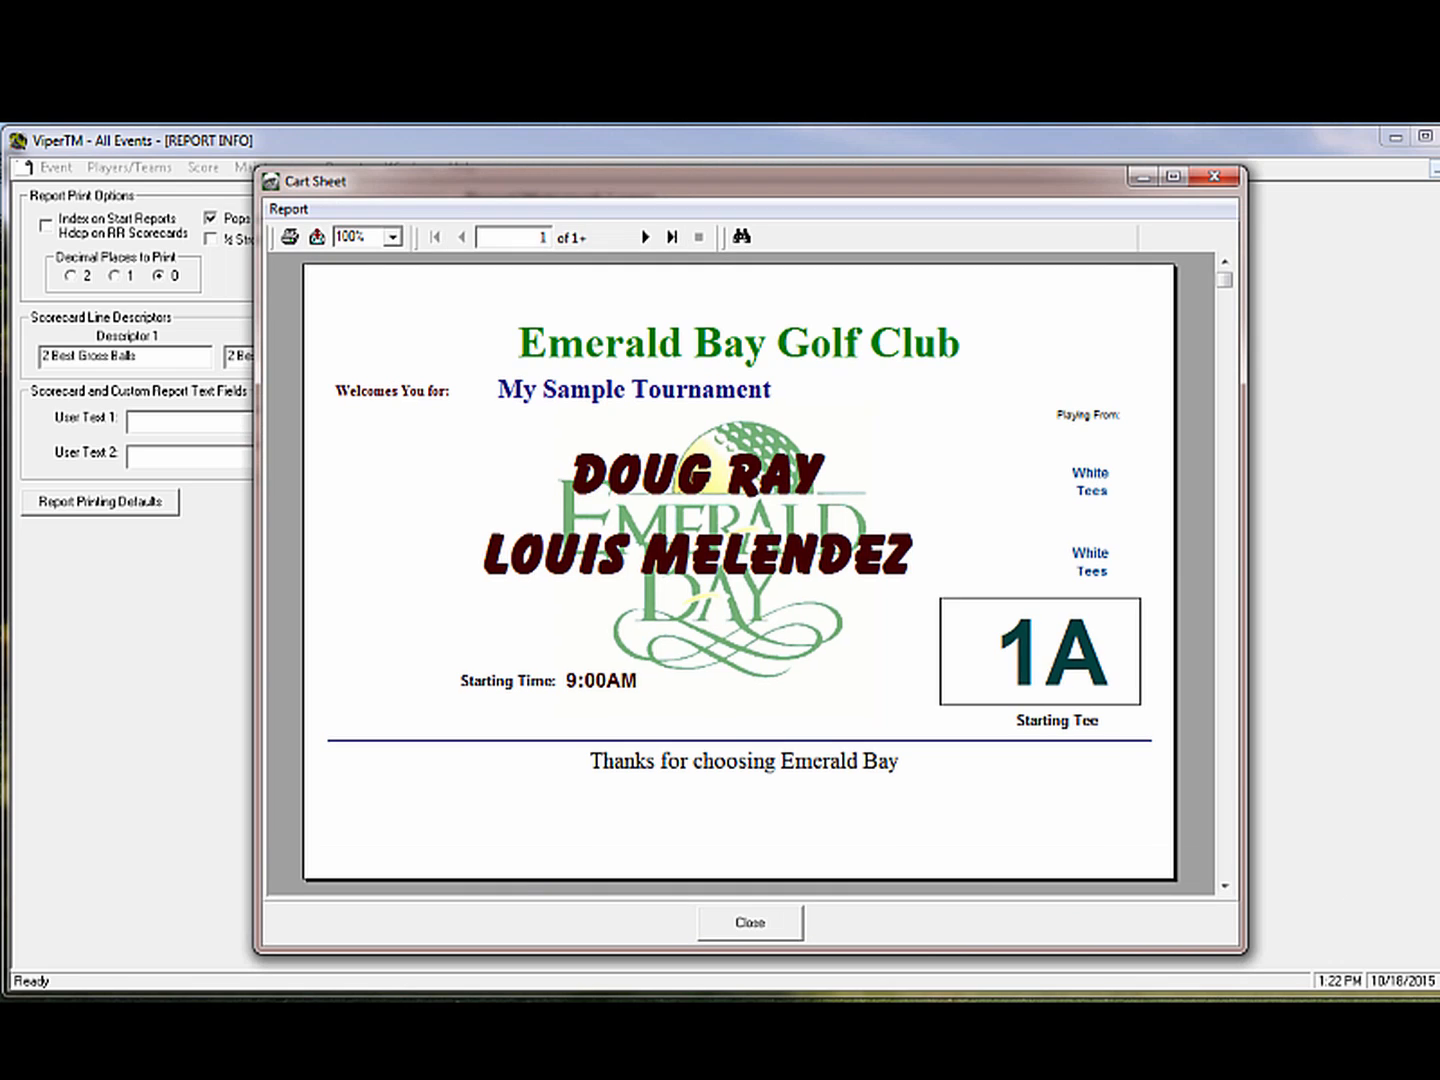
Close the cart sheet preview and mark its players as printed
{"action": "left_click", "coordinate": [757, 933]}
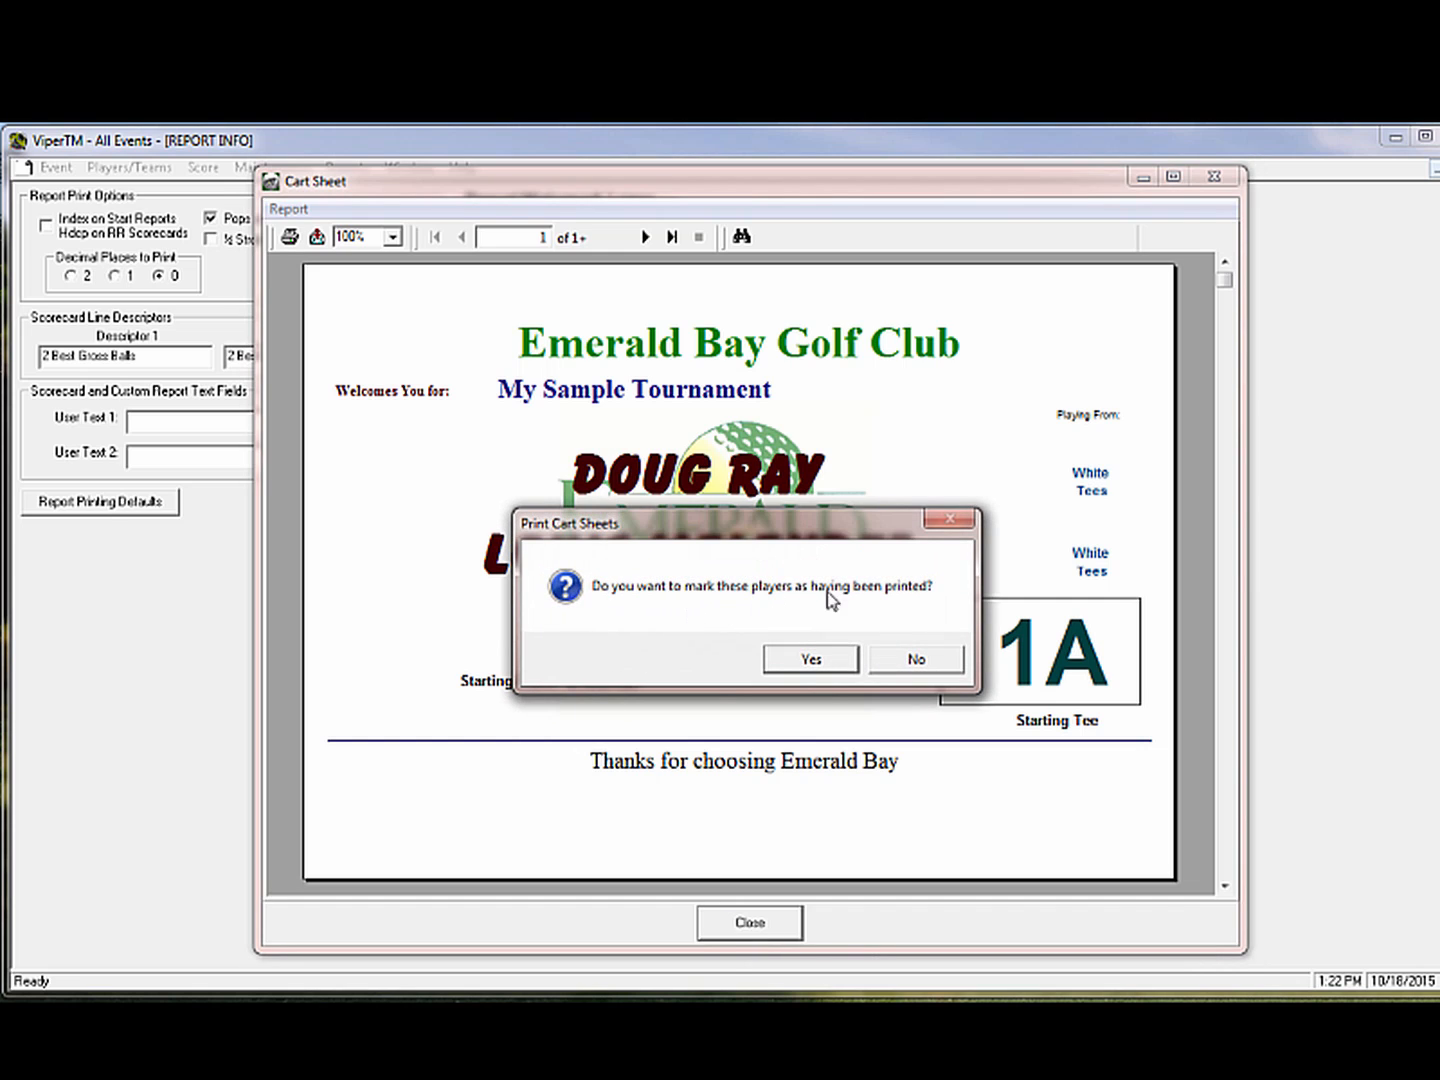
{"action": "left_click", "coordinate": [806, 662]}
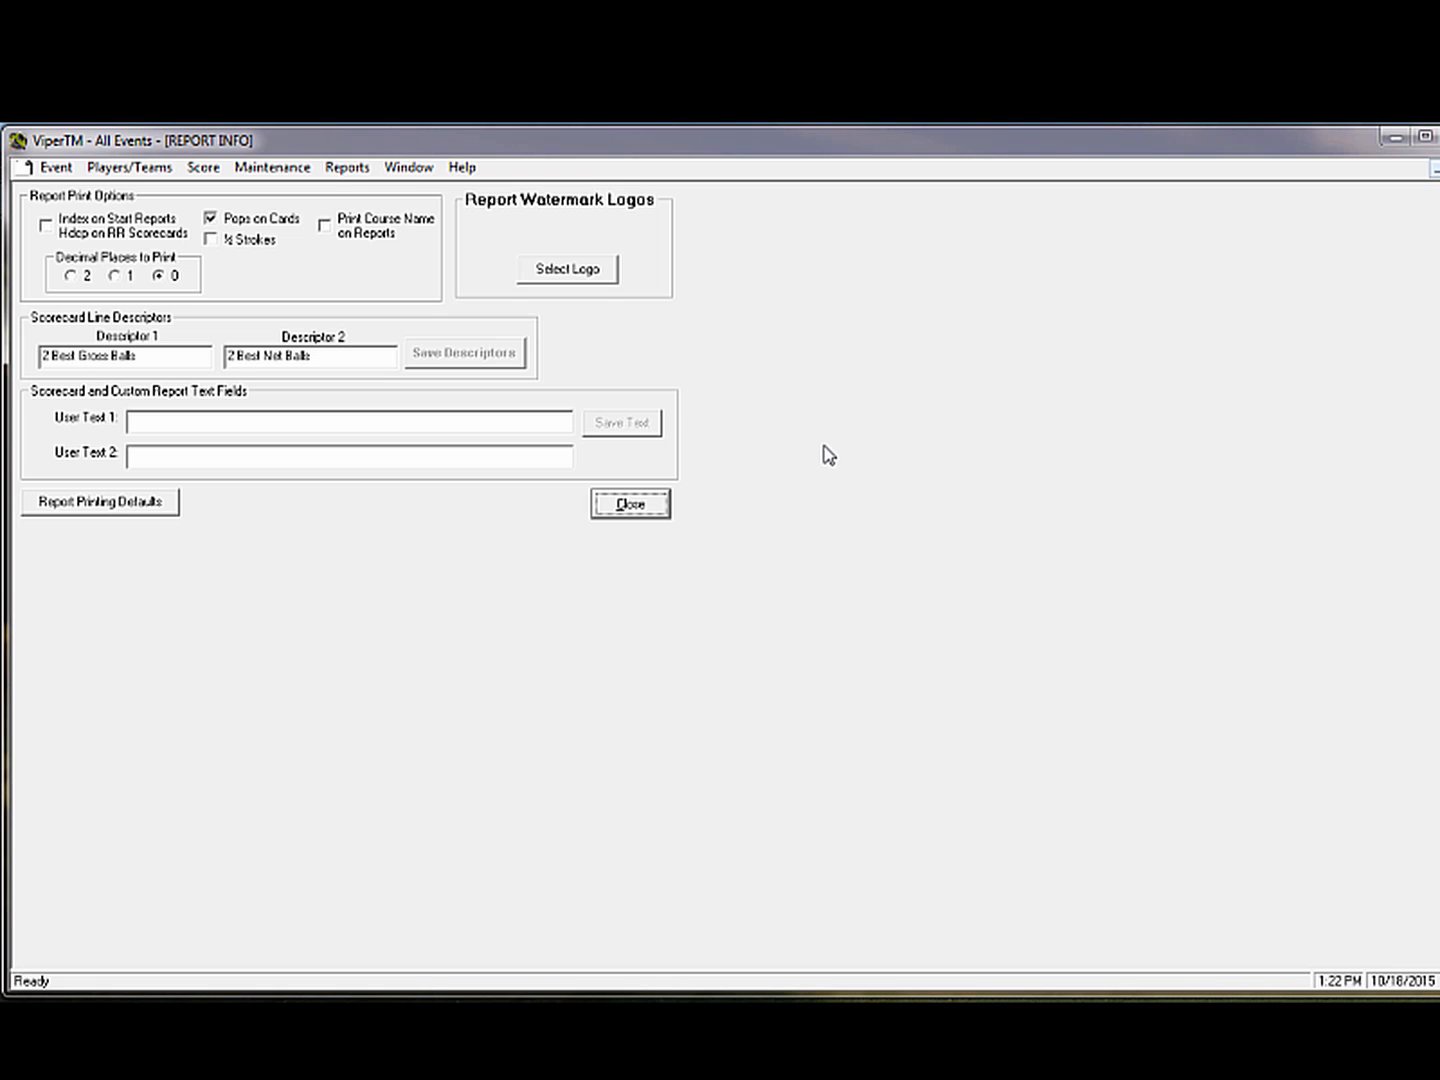
Switch to the tee grid and move the tee 15A player into tee 1B
{"action": "left_click", "coordinate": [638, 506]}
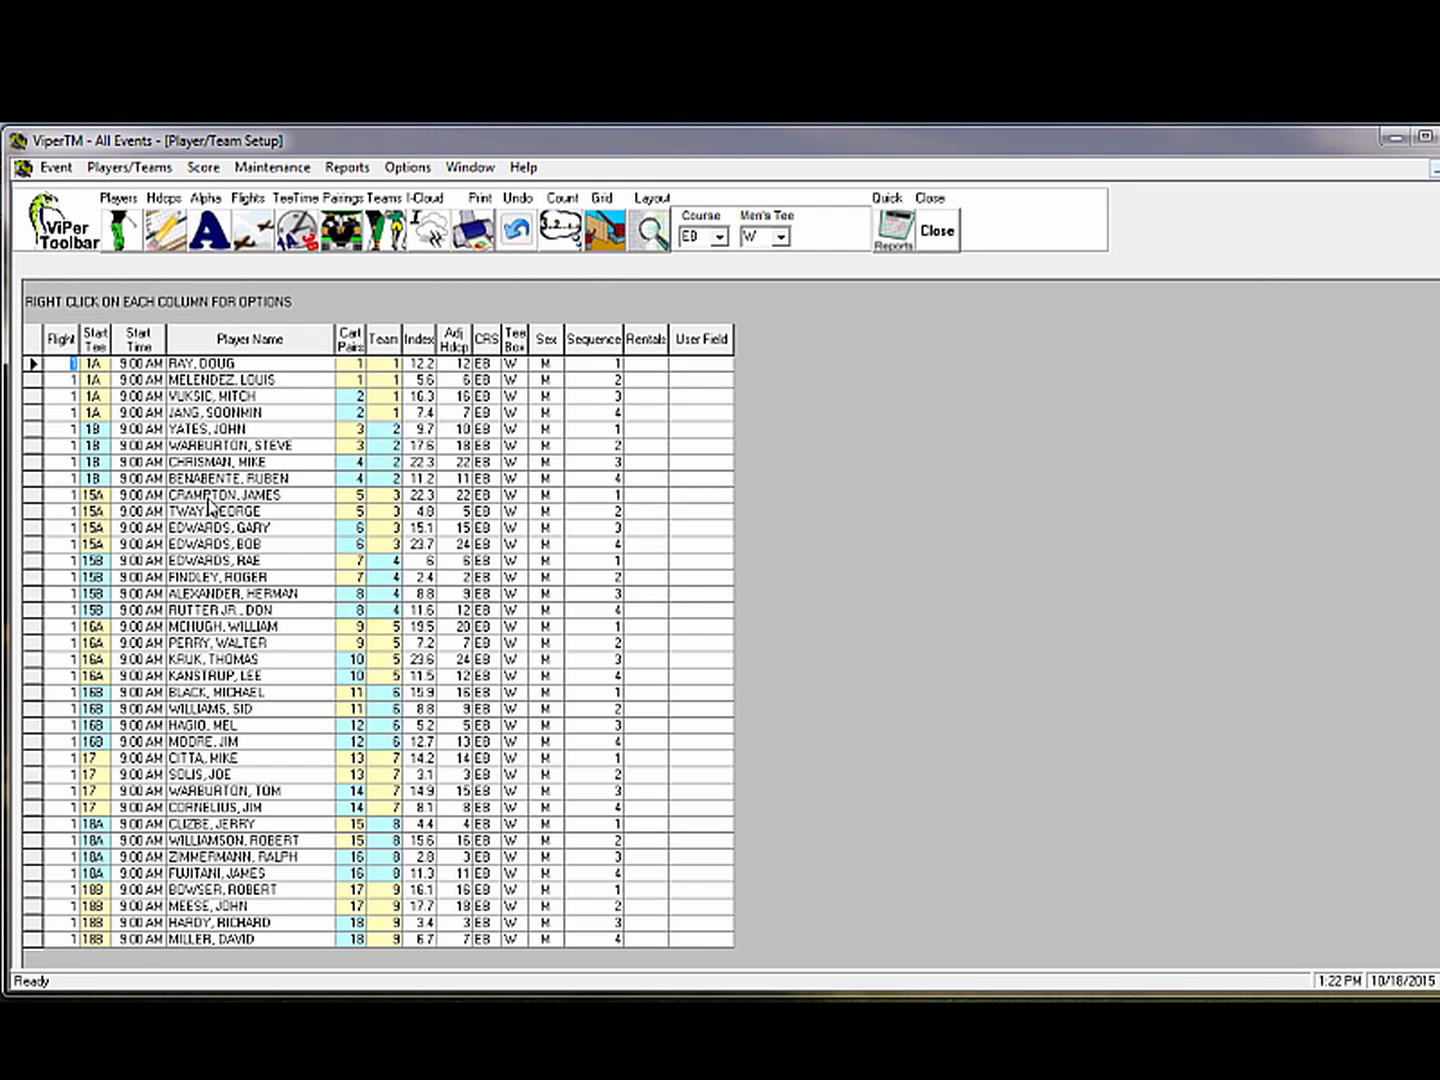
{"action": "left_click", "coordinate": [608, 229]}
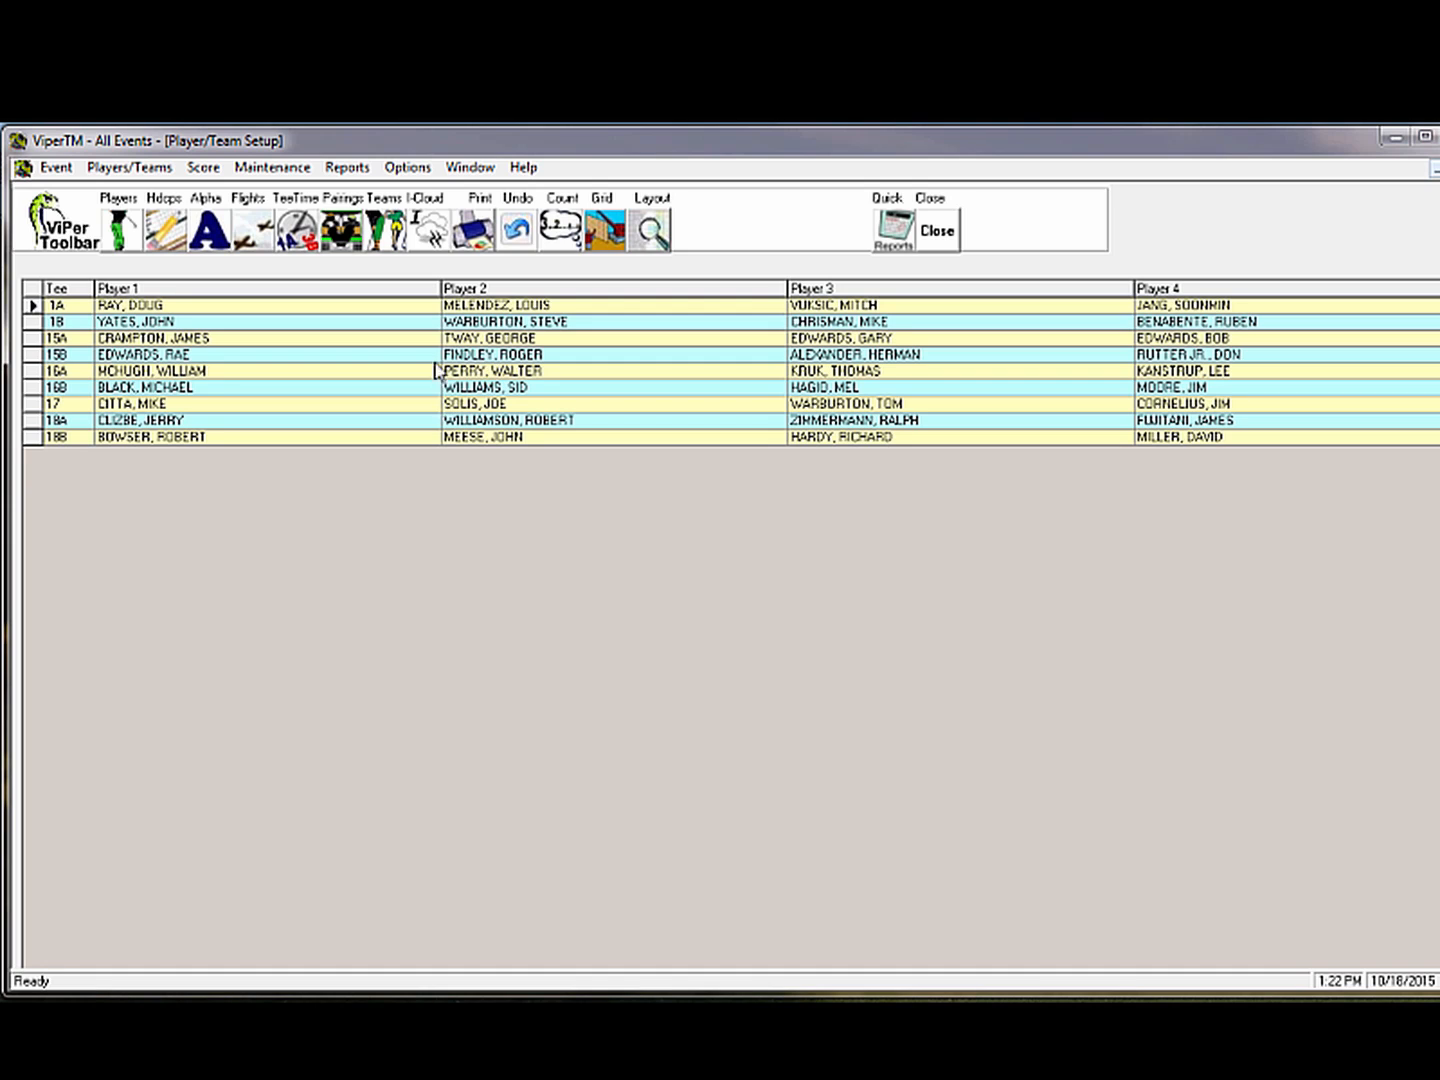
{"action": "left_click_drag", "start_coordinate": [462, 340], "coordinate": [312, 328]}
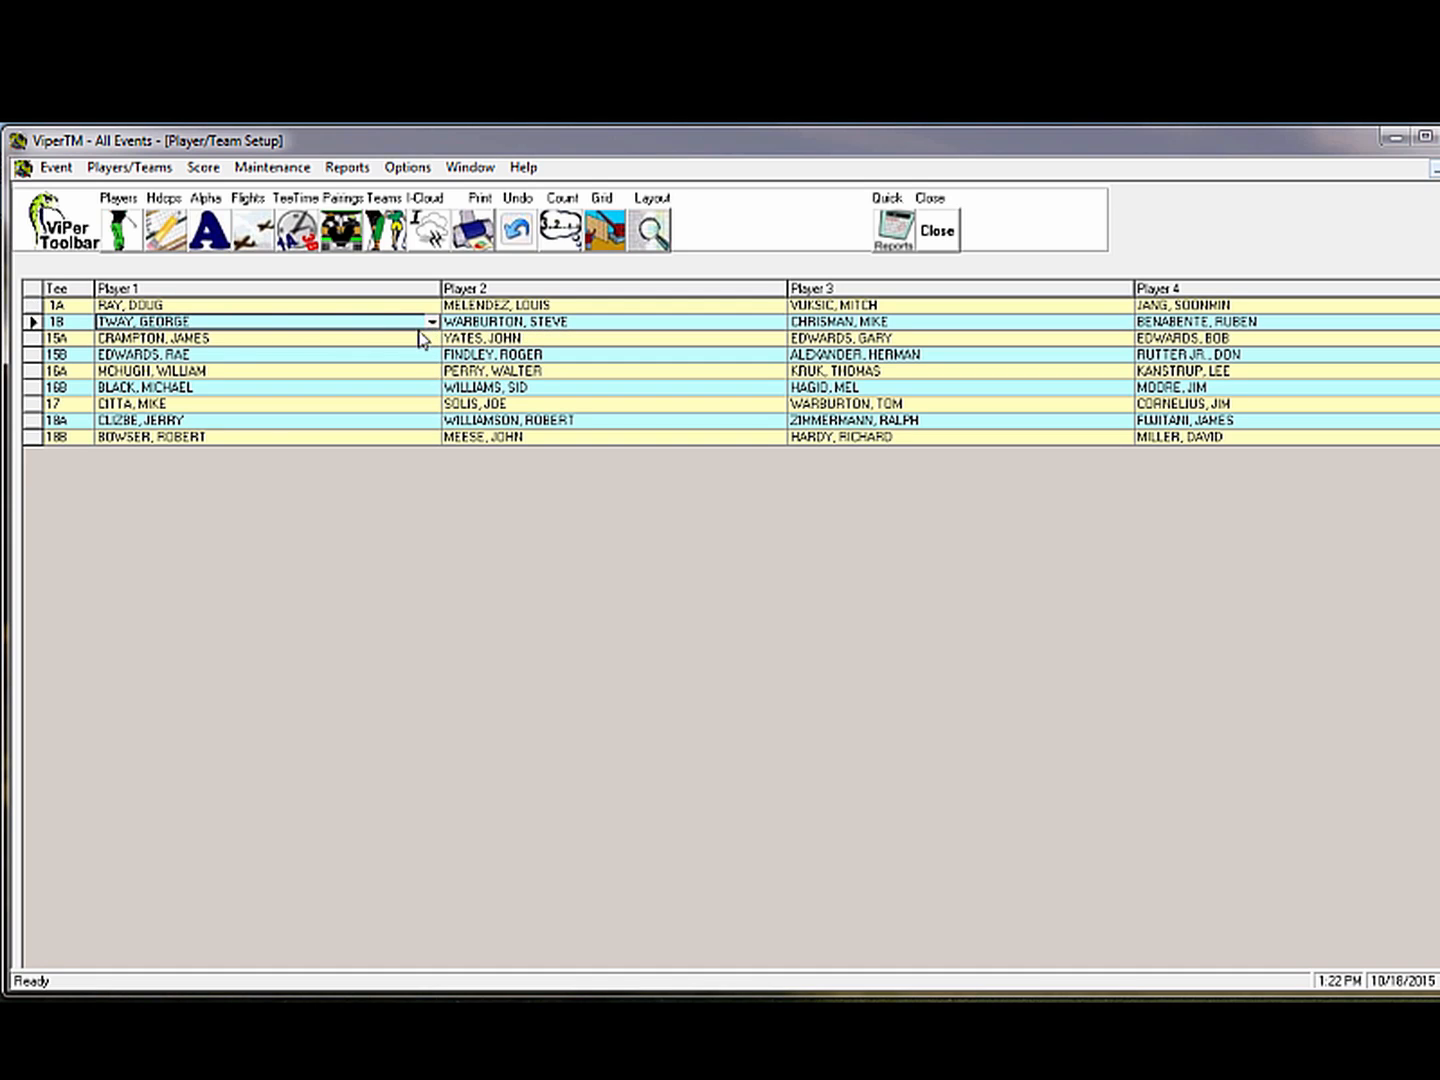
Start printing Large Start Tee cart sheets
{"action": "left_click", "coordinate": [346, 168]}
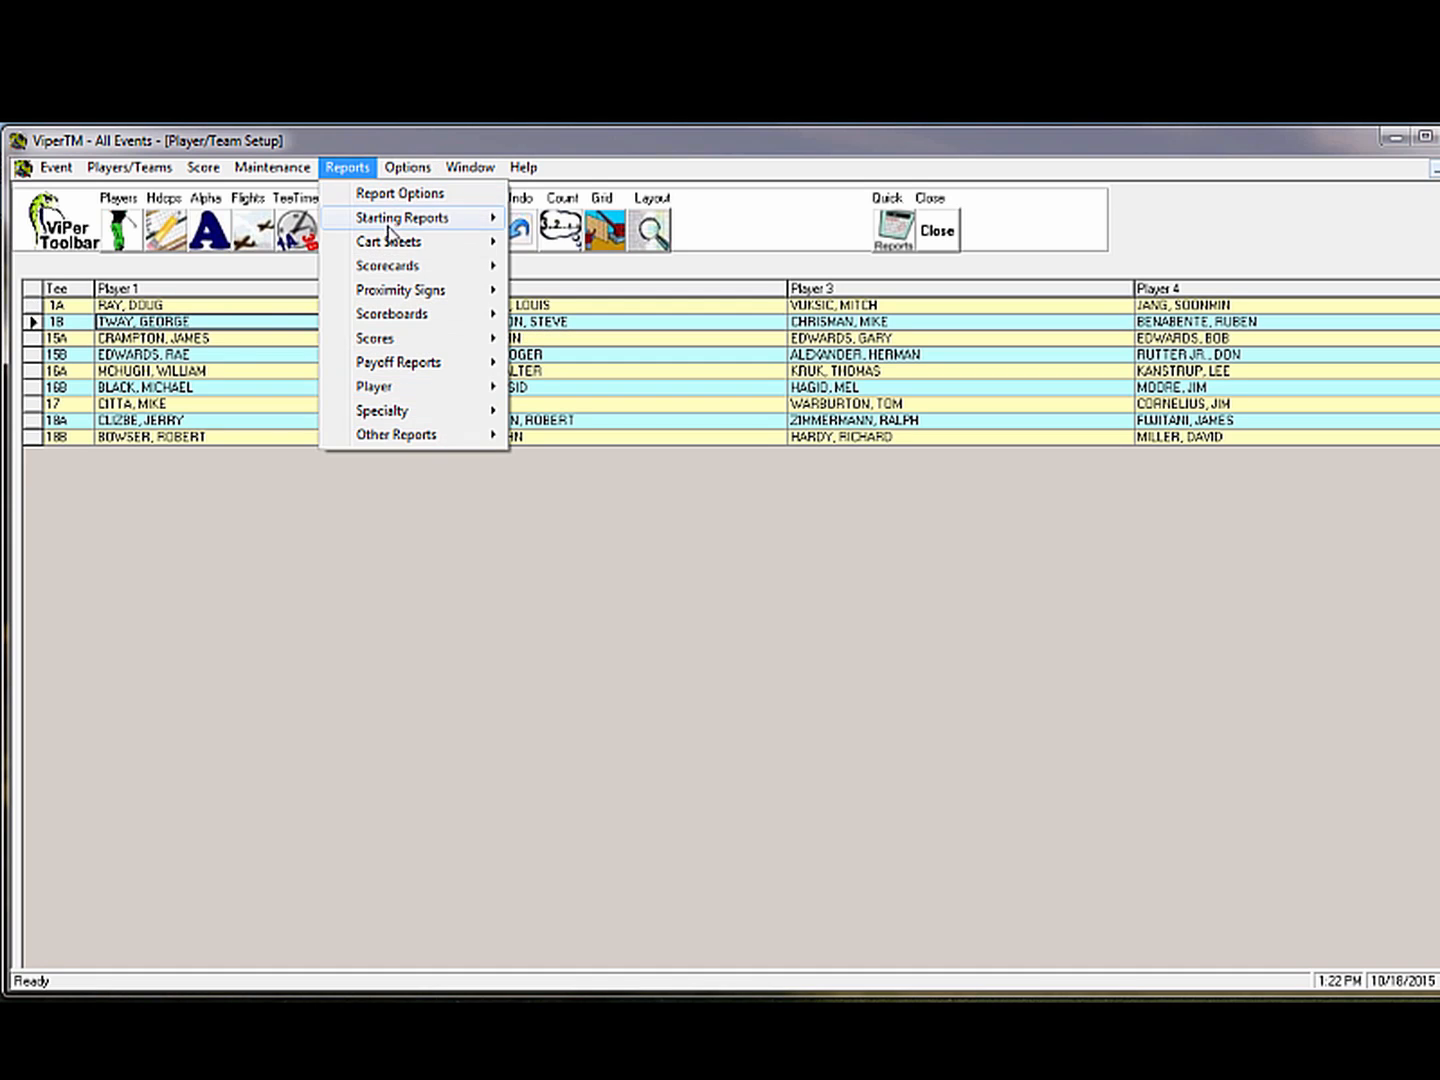
{"action": "mouse_move", "coordinate": [419, 242]}
{"action": "left_click", "coordinate": [582, 334]}
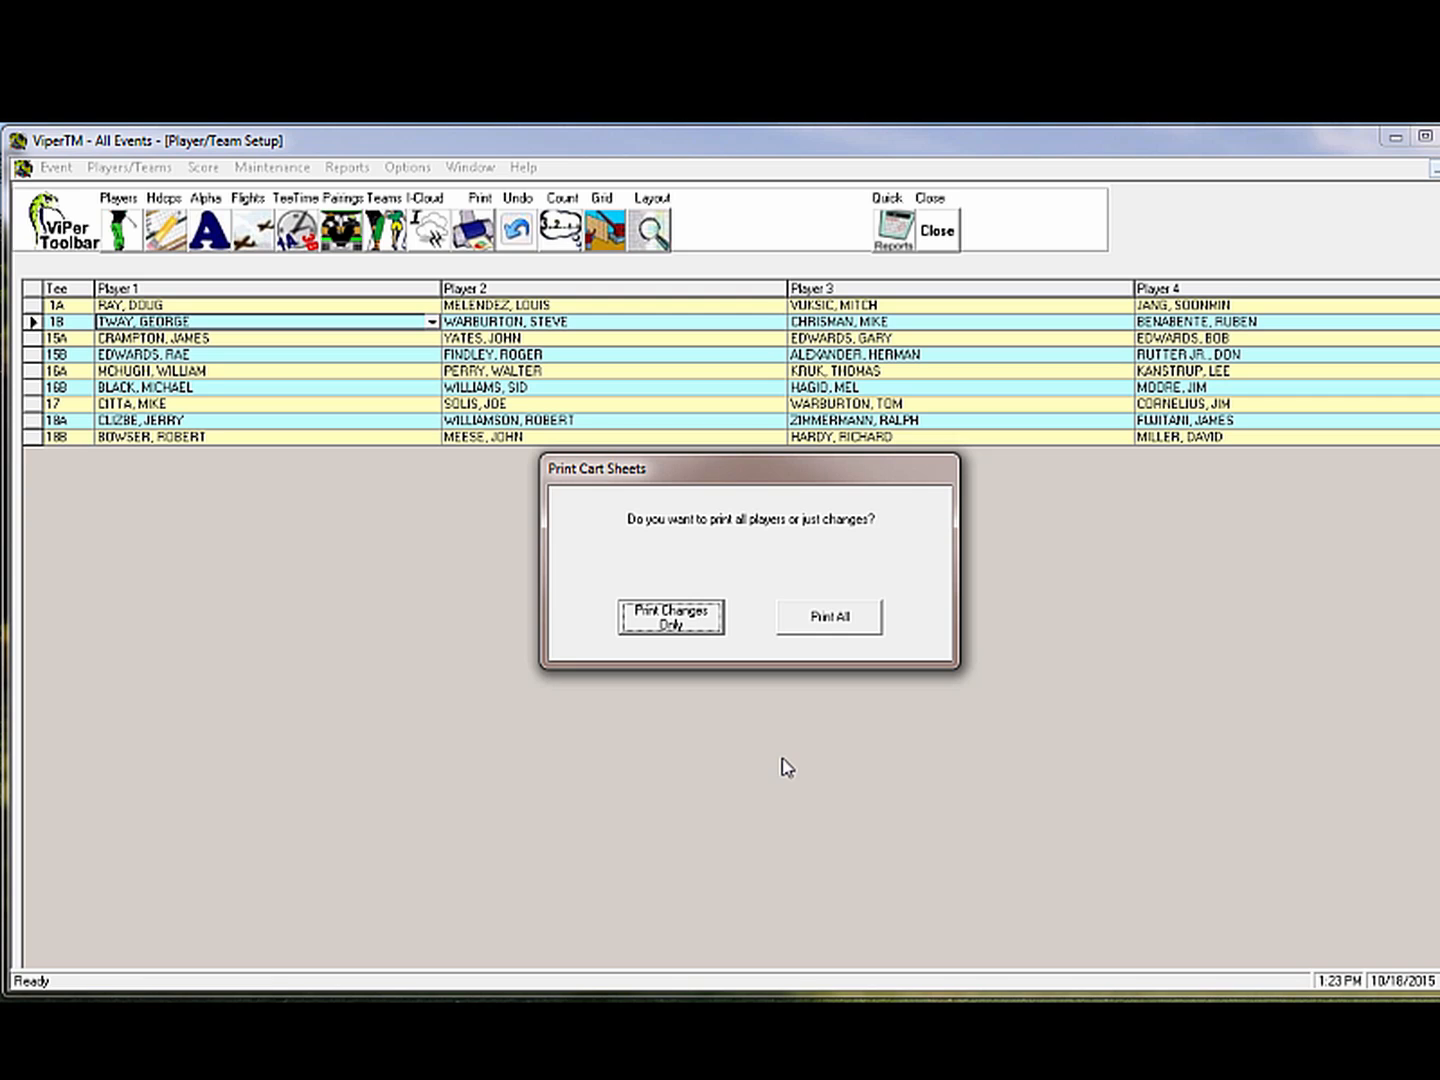
Skip cart sheet printing and run Standard Multi-Tee scorecards grouped by tee
{"action": "key", "text": "Return"}
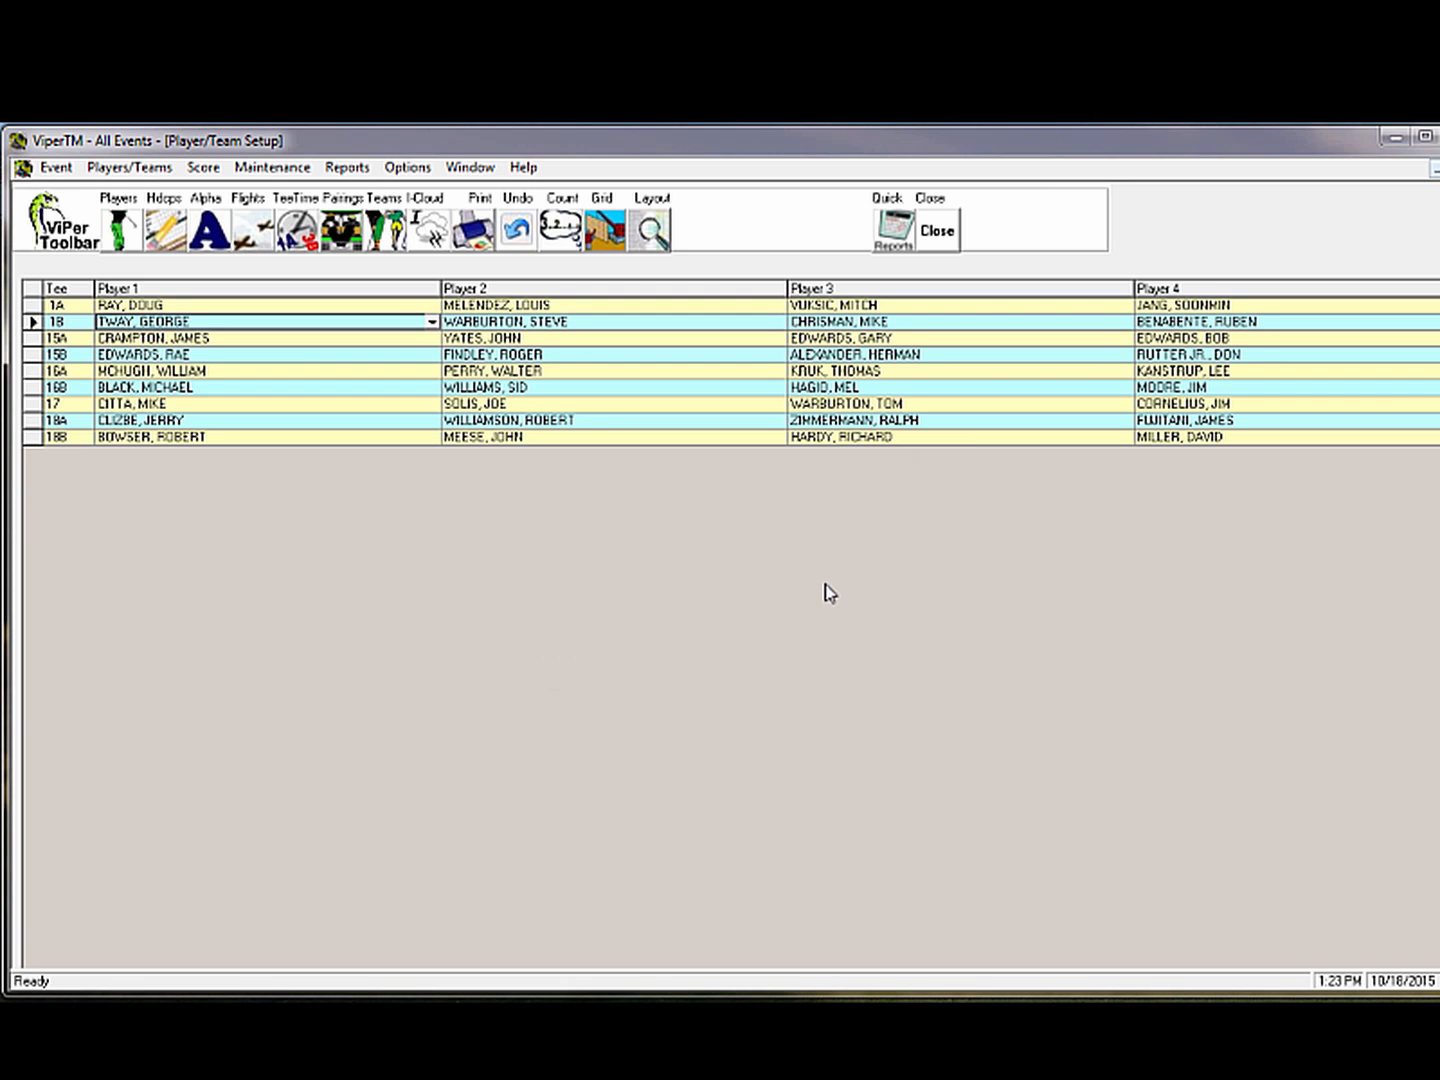
{"action": "left_click", "coordinate": [346, 166]}
{"action": "mouse_move", "coordinate": [389, 266]}
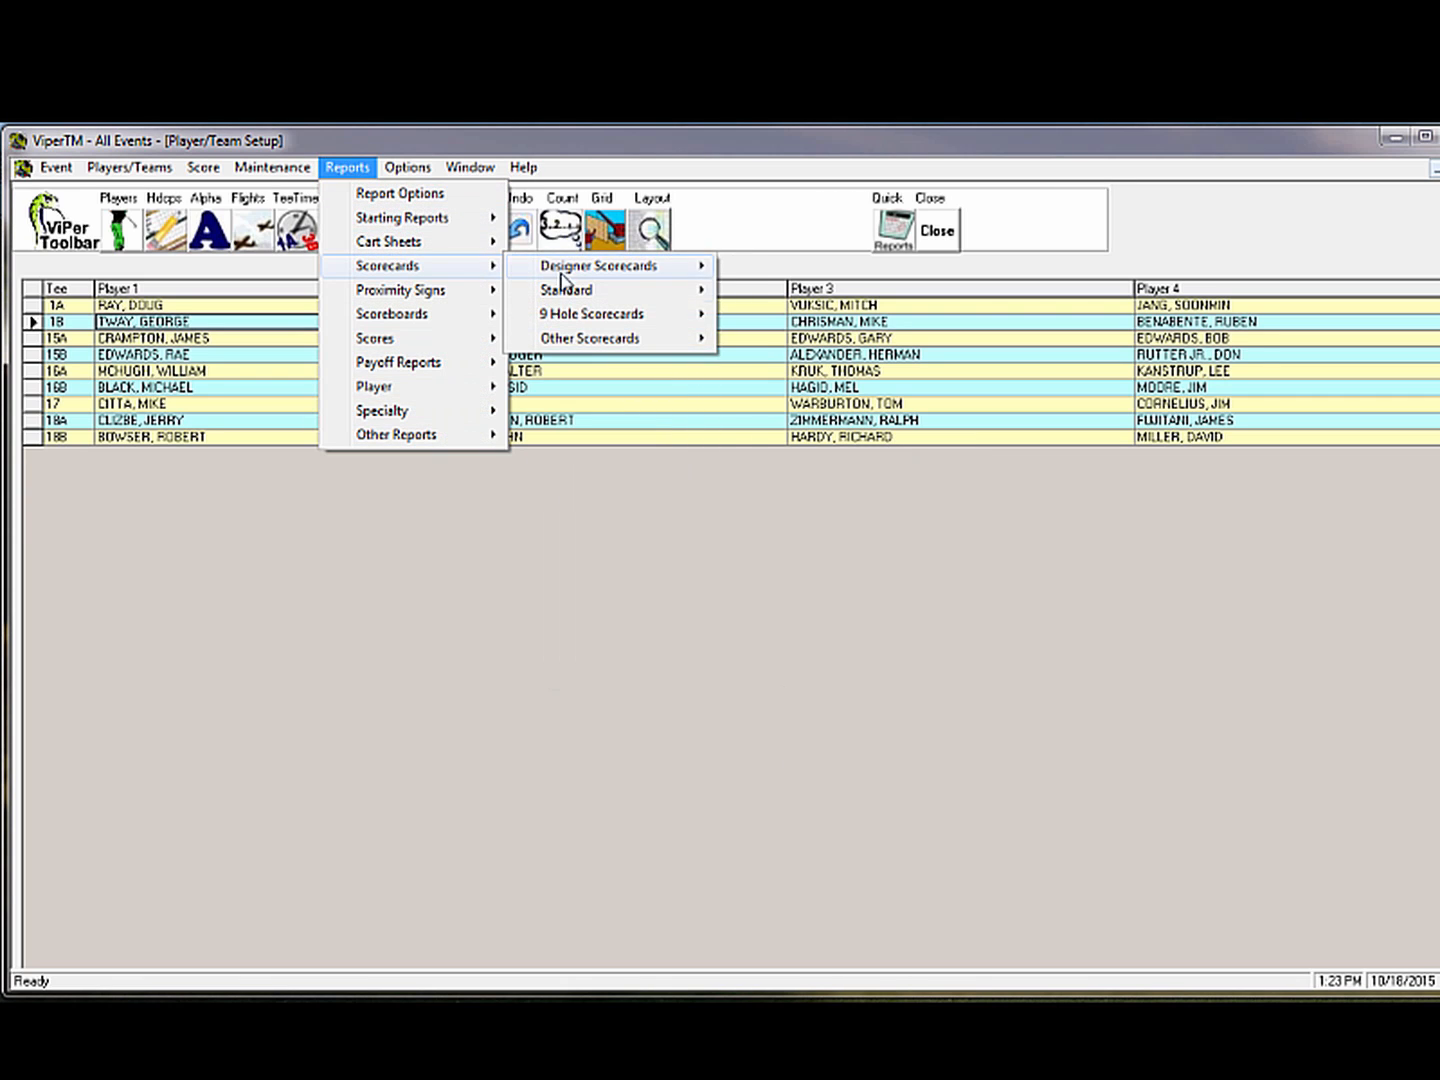
{"action": "mouse_move", "coordinate": [622, 296]}
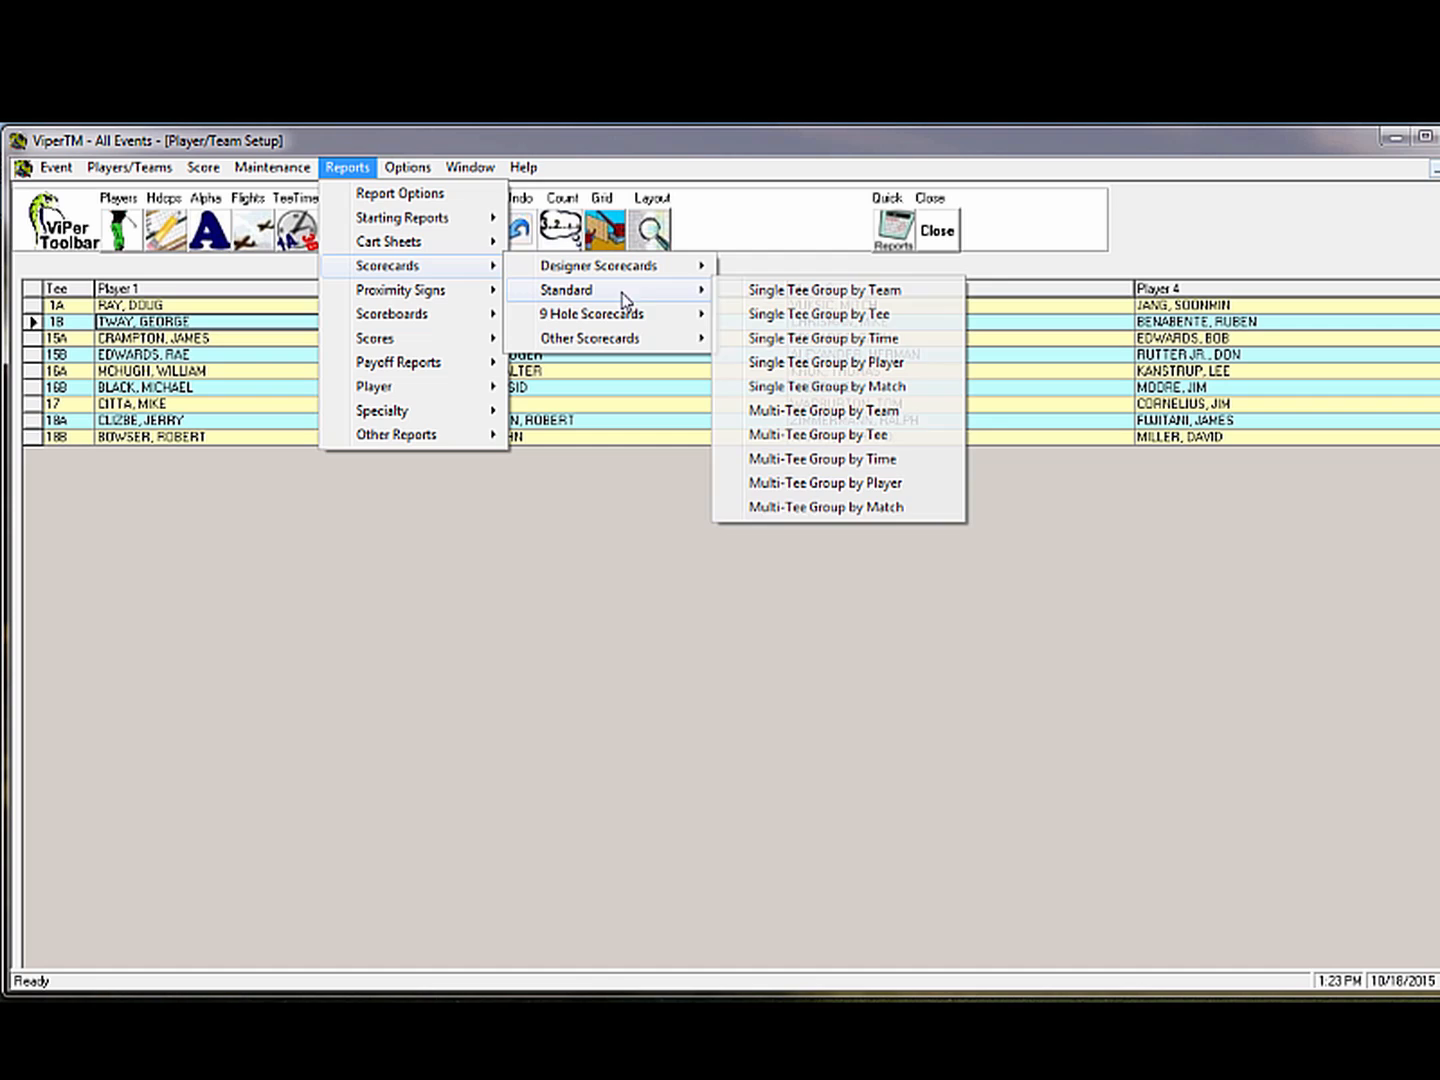
{"action": "left_click", "coordinate": [805, 436]}
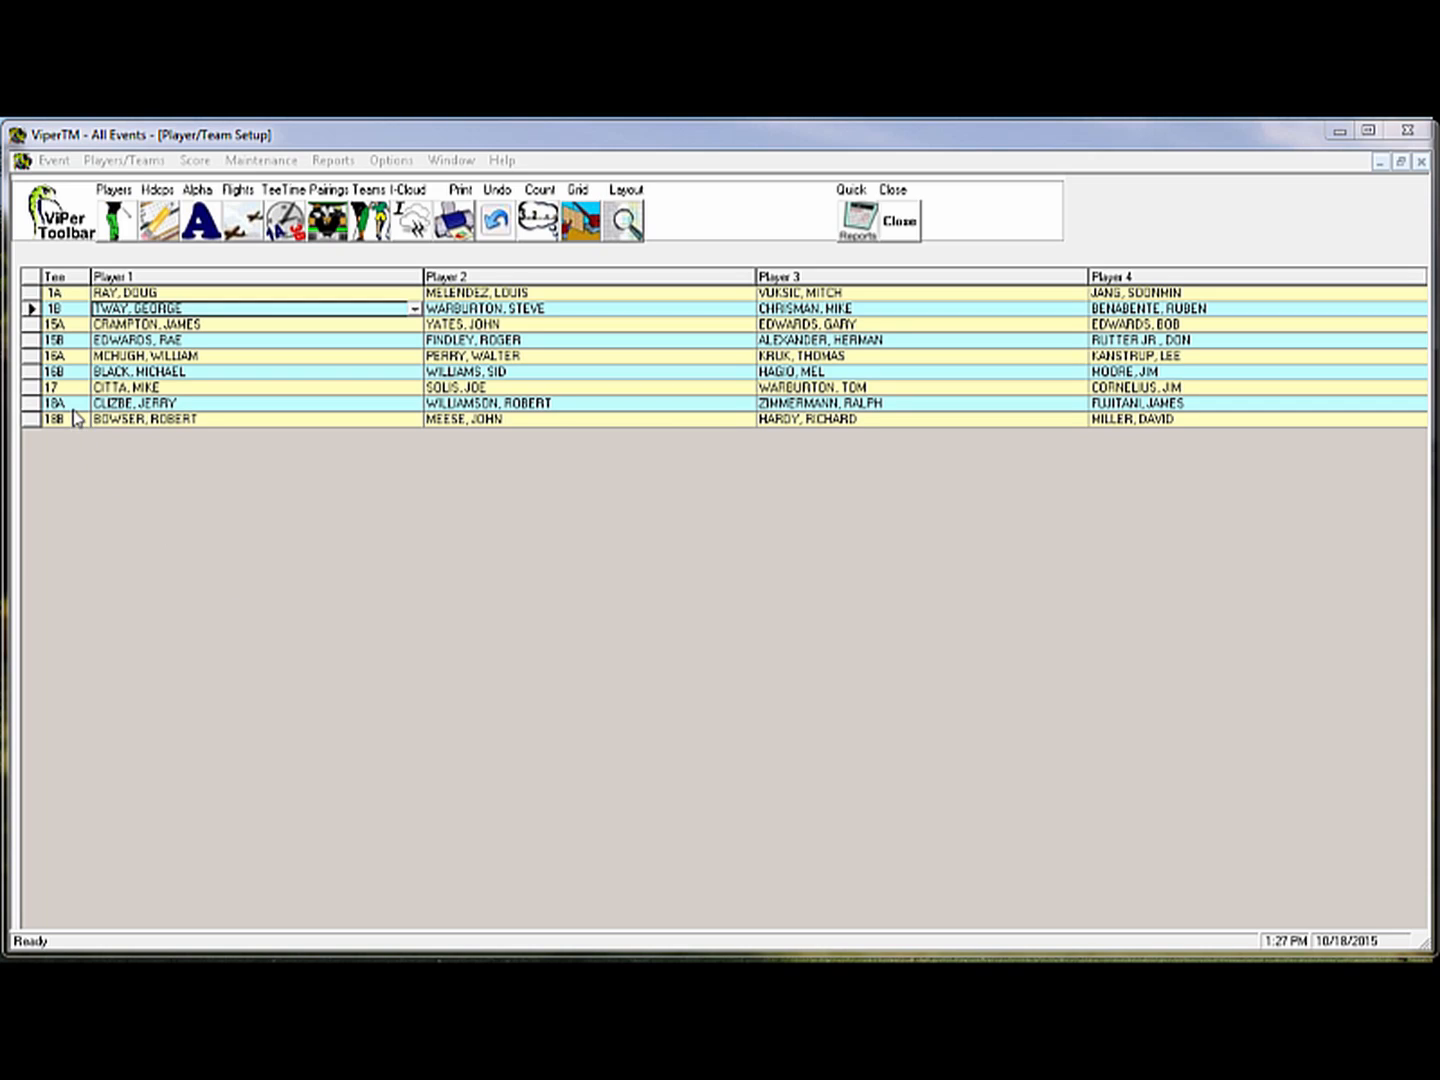
Insert an empty row above tee 15A and add hole 14 A as a starting tee
{"action": "right_click", "coordinate": [74, 328]}
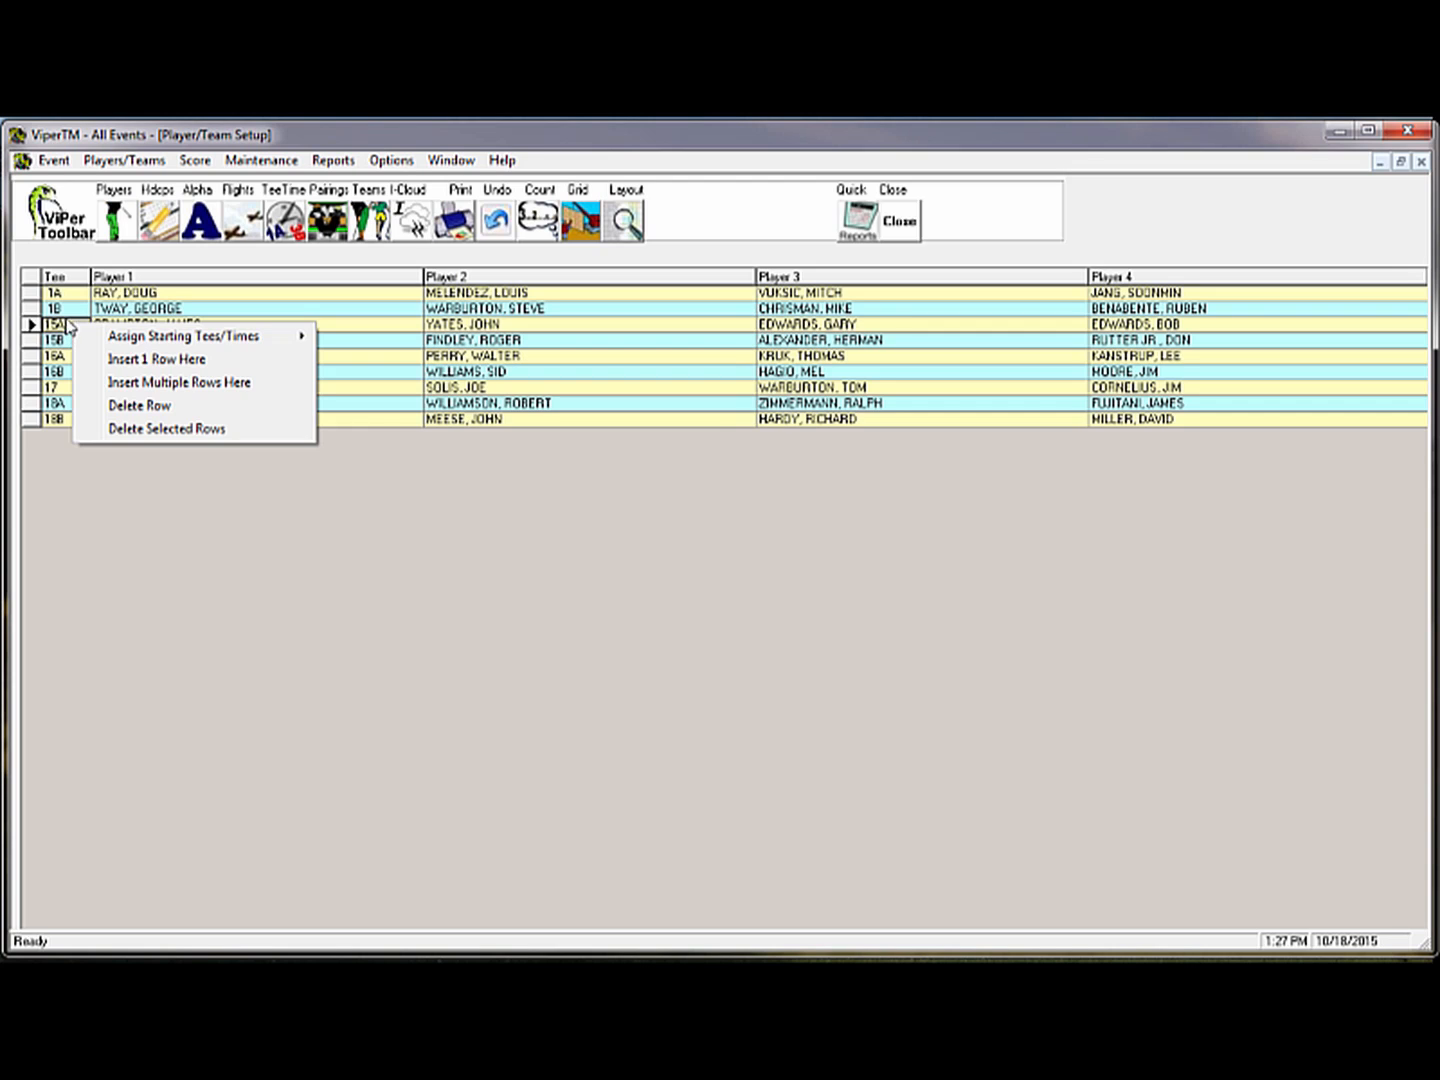
{"action": "left_click", "coordinate": [139, 358]}
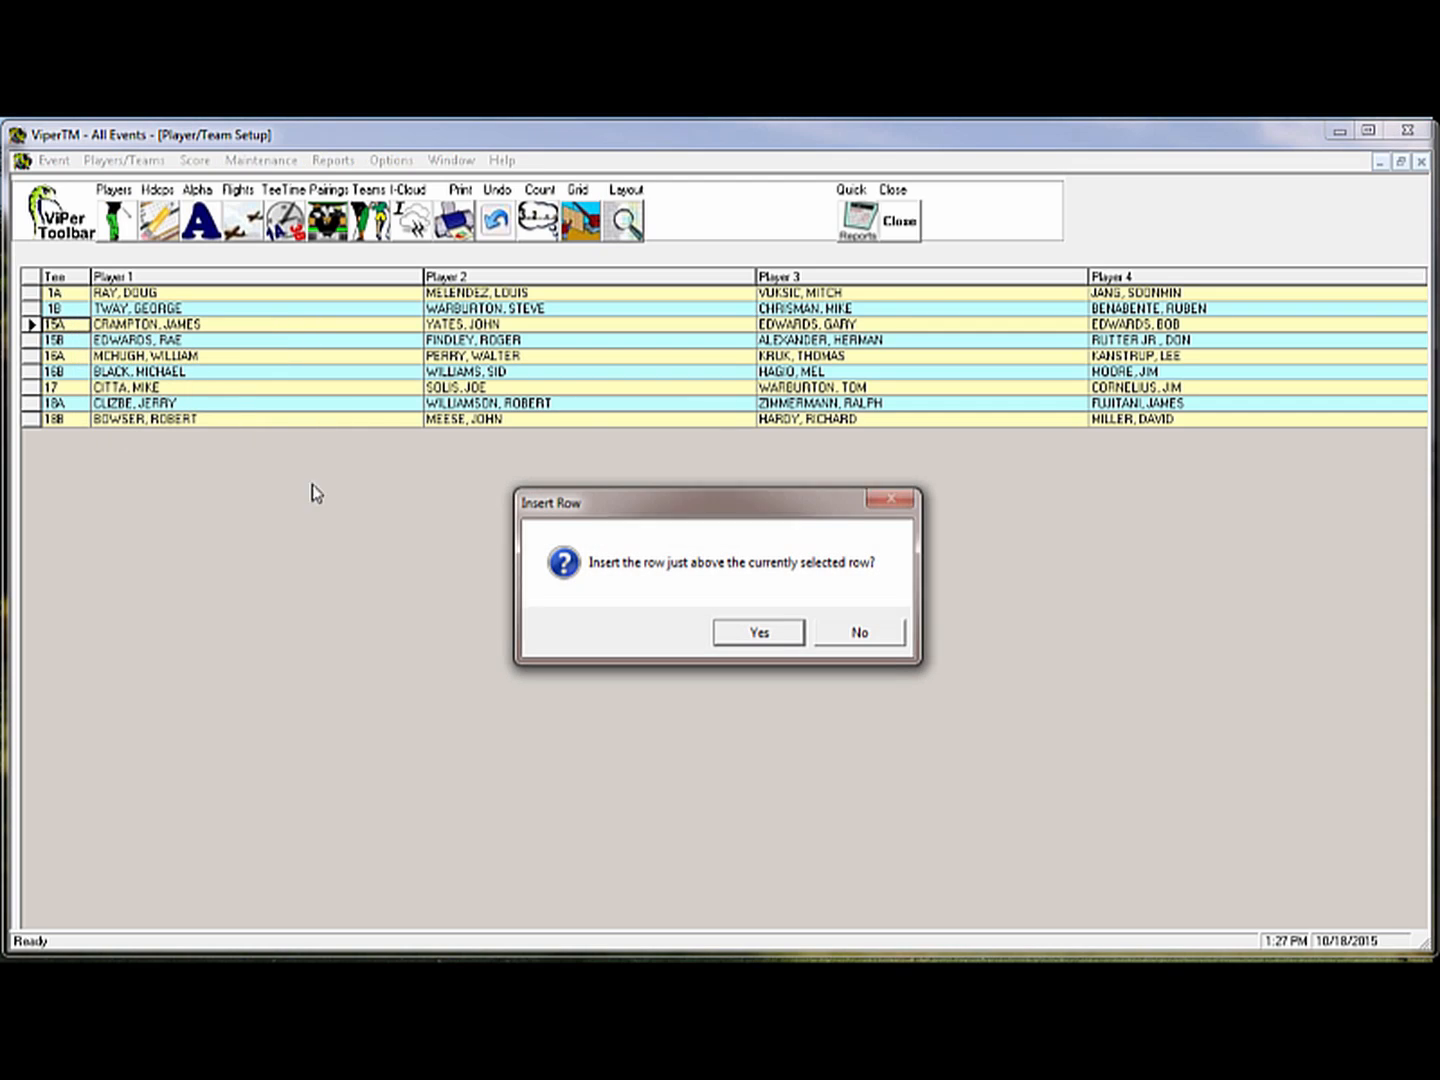
{"action": "left_click", "coordinate": [761, 634]}
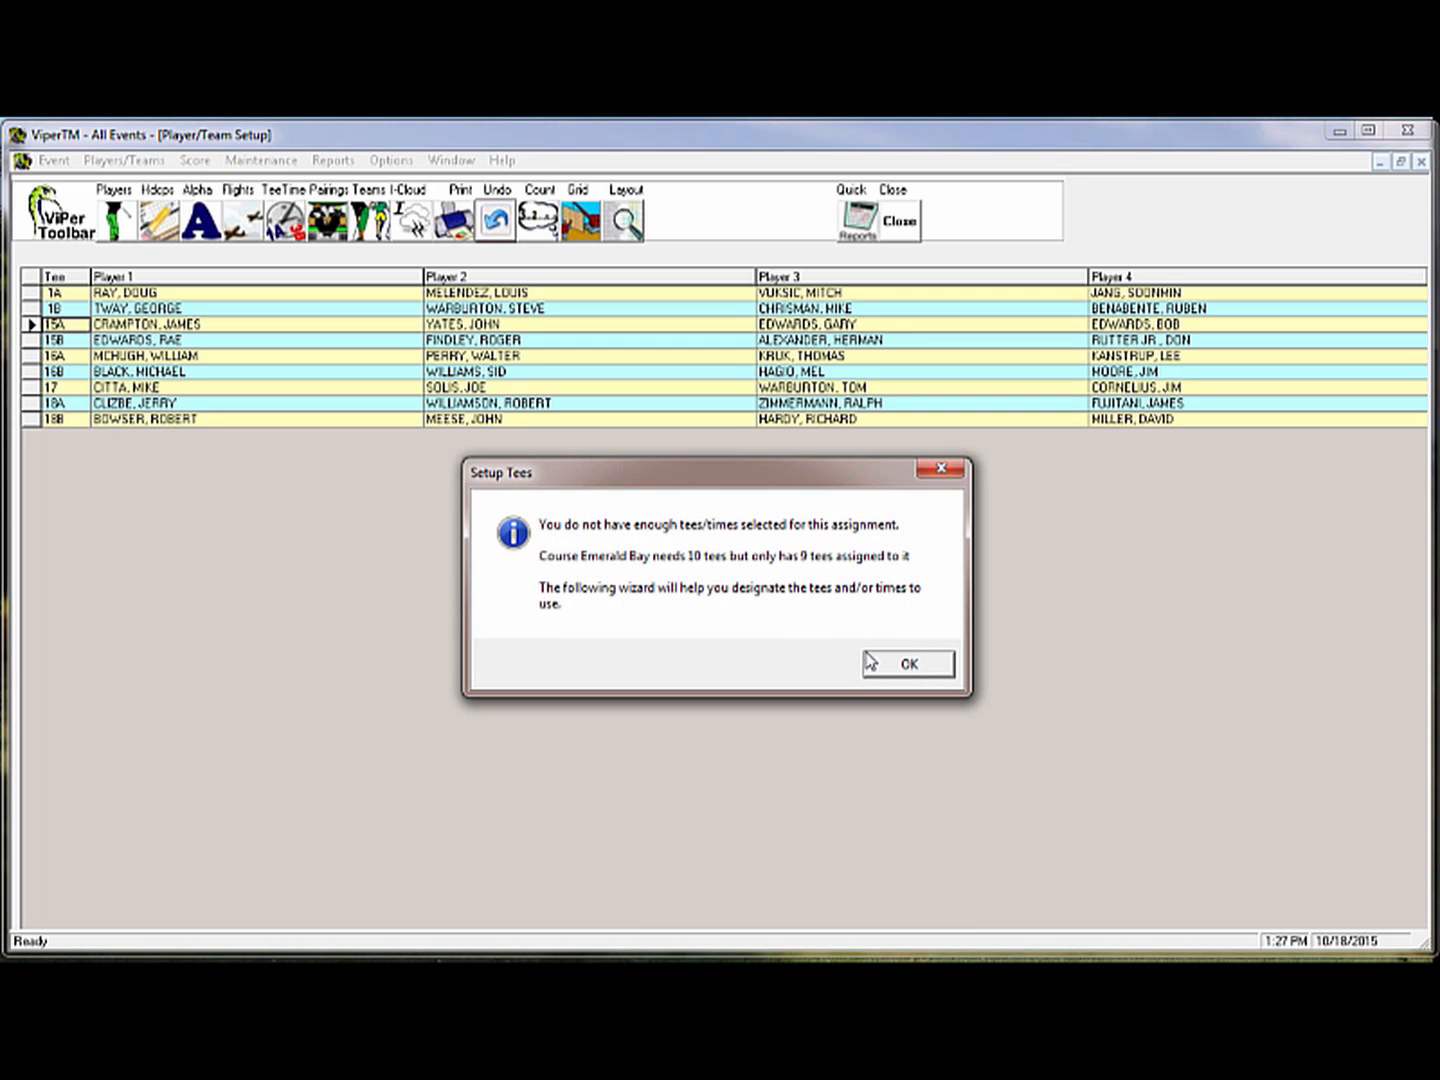
{"action": "left_click", "coordinate": [911, 667]}
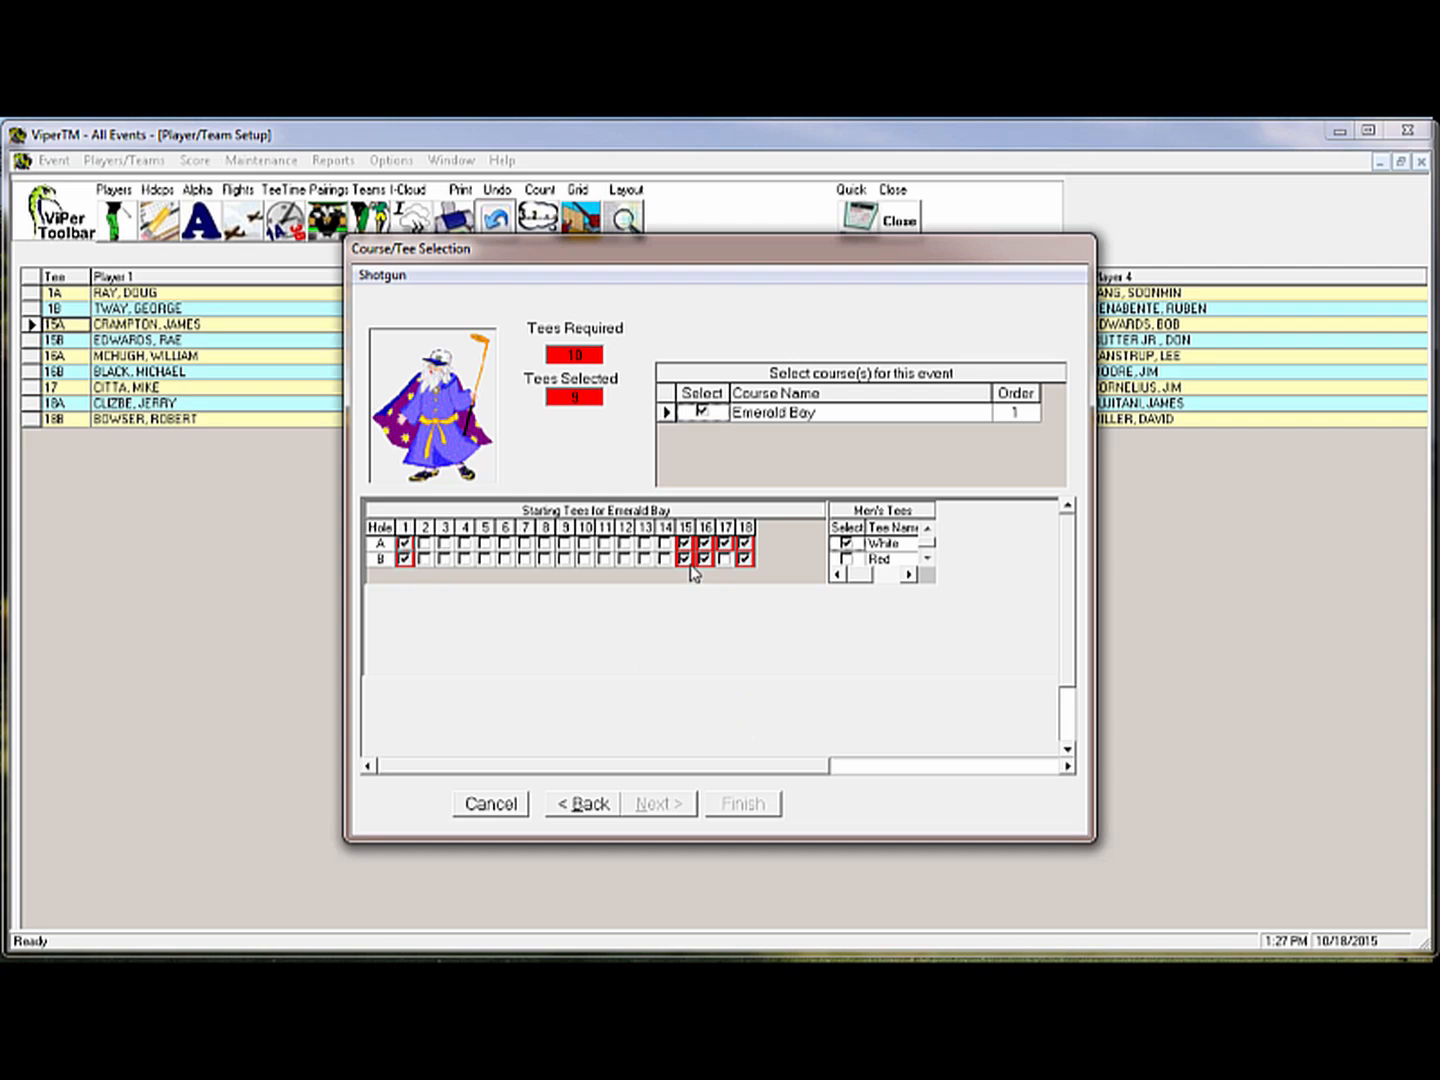
{"action": "left_click", "coordinate": [664, 544]}
{"action": "left_click", "coordinate": [742, 803]}
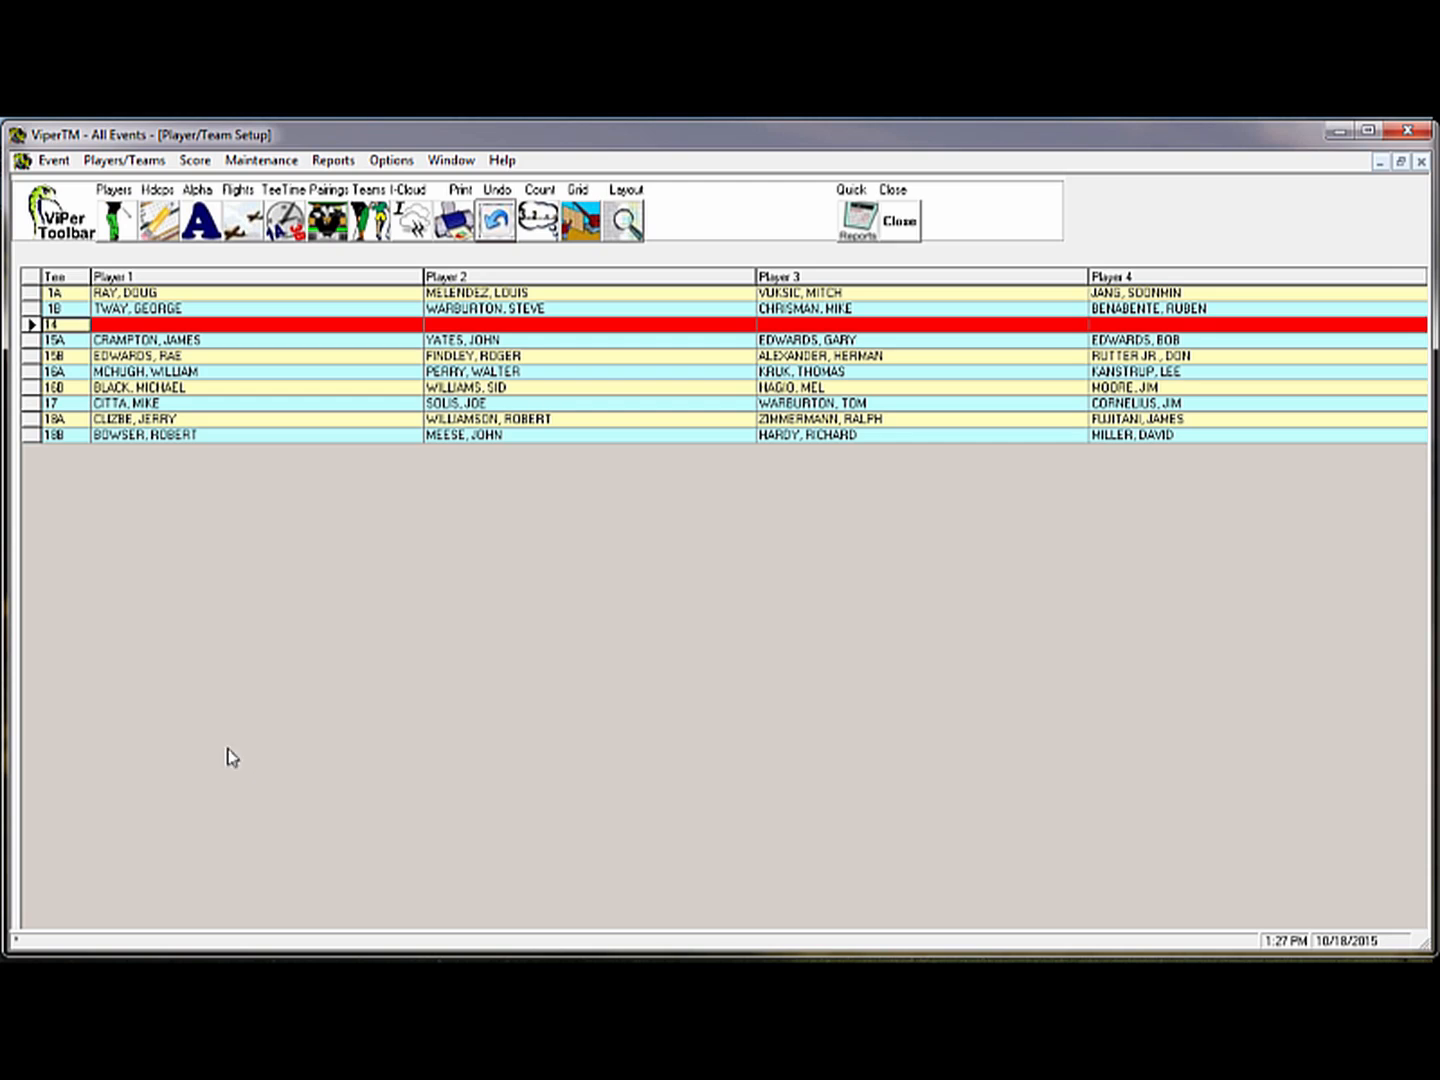
Delete the empty tee 14 row from the tee sheet and confirm the deletion
{"action": "right_click", "coordinate": [63, 326]}
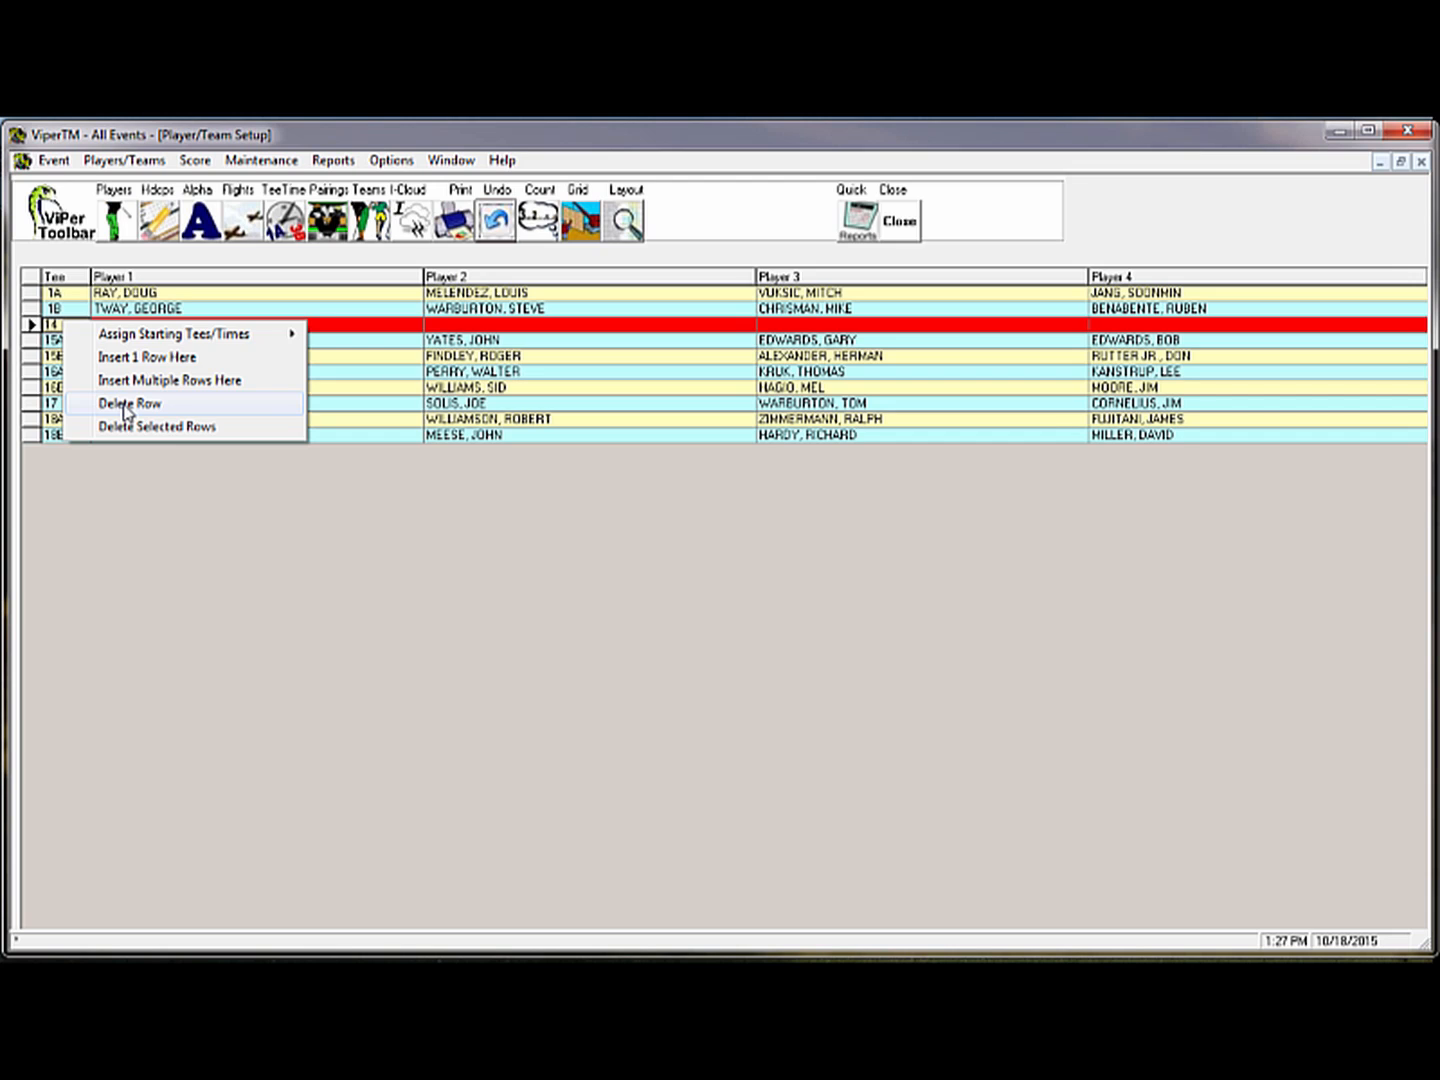
{"action": "left_click", "coordinate": [127, 406]}
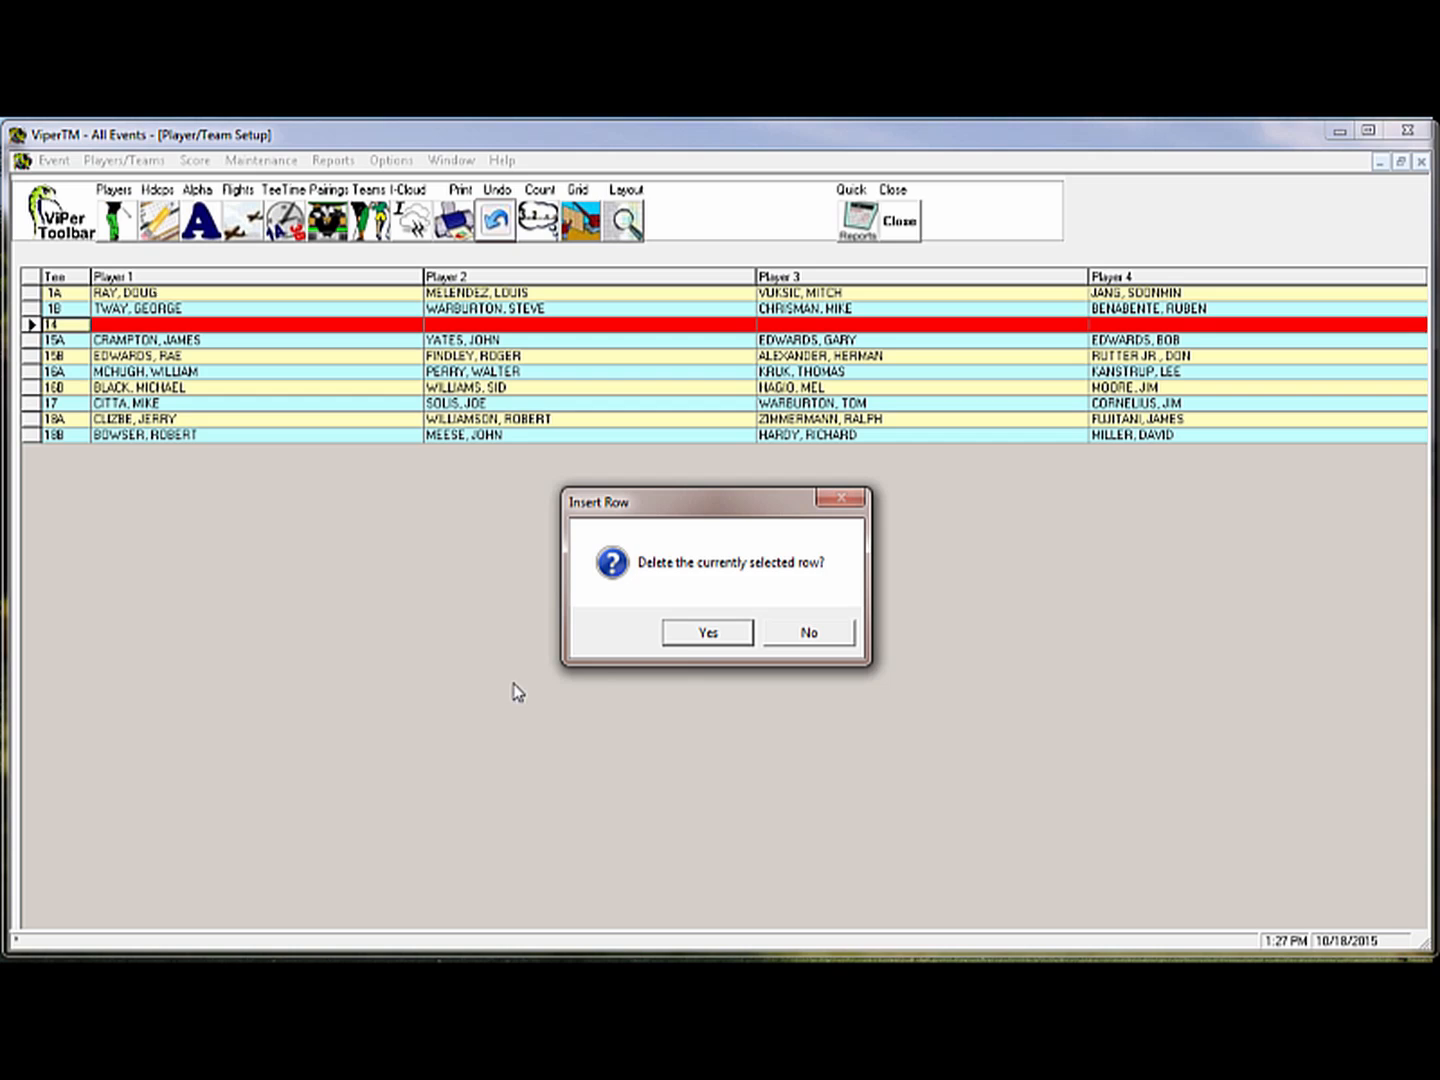
{"action": "left_click", "coordinate": [699, 633]}
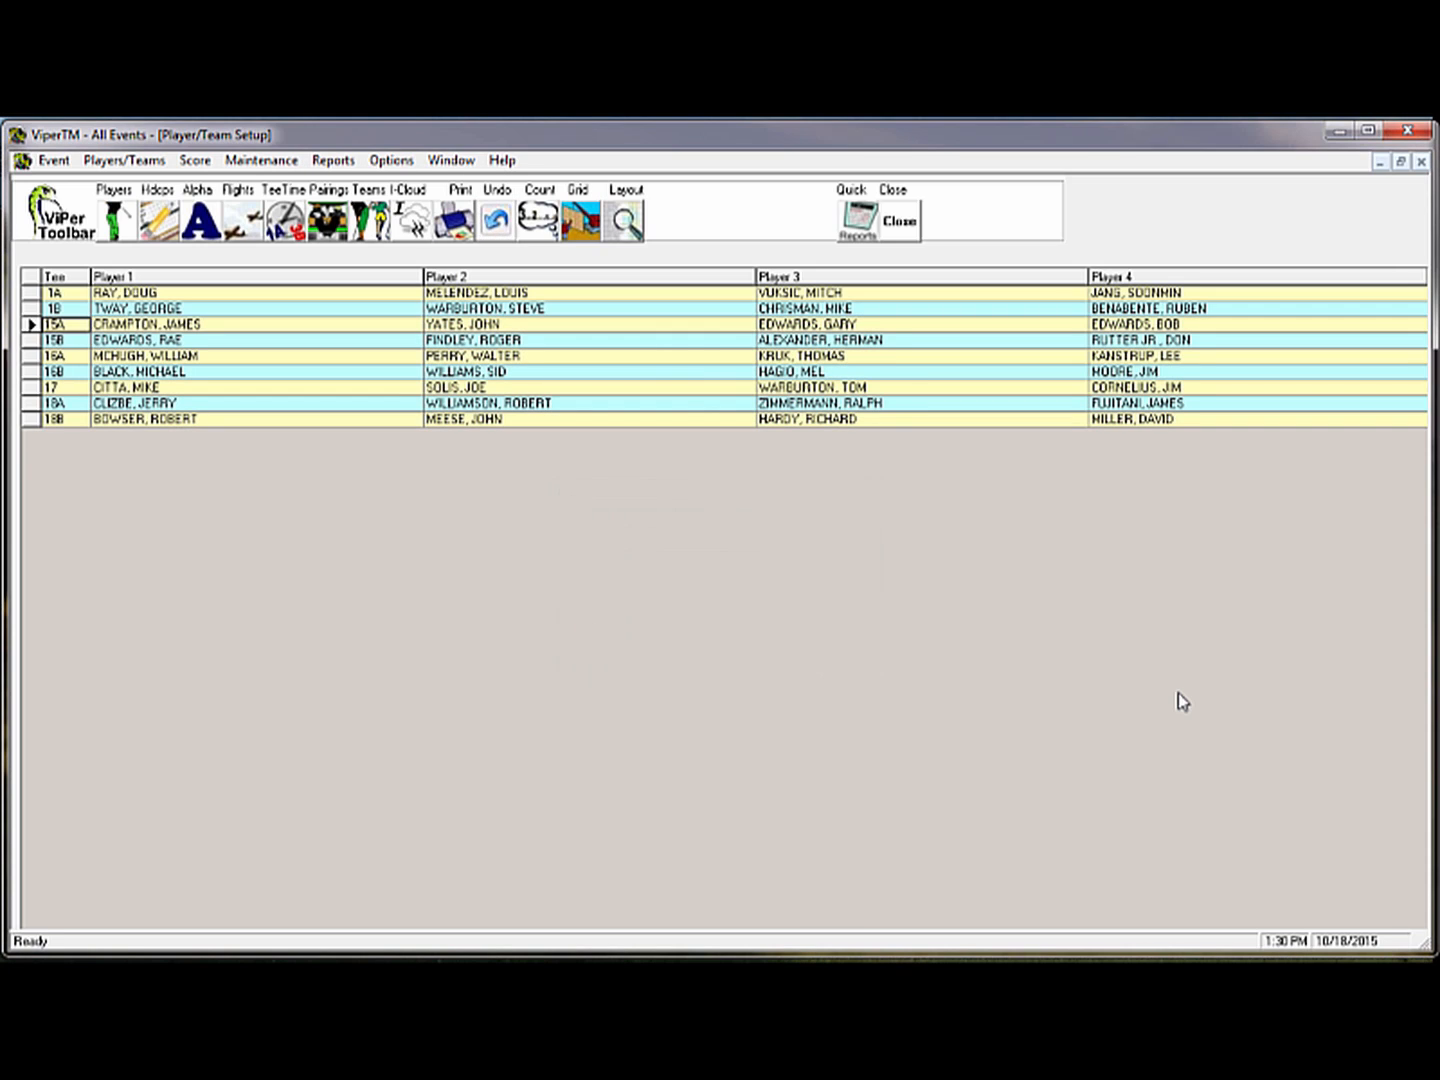
Open Score > Enter Scores and record a gross score of 85 for team 1
{"action": "left_click", "coordinate": [193, 162]}
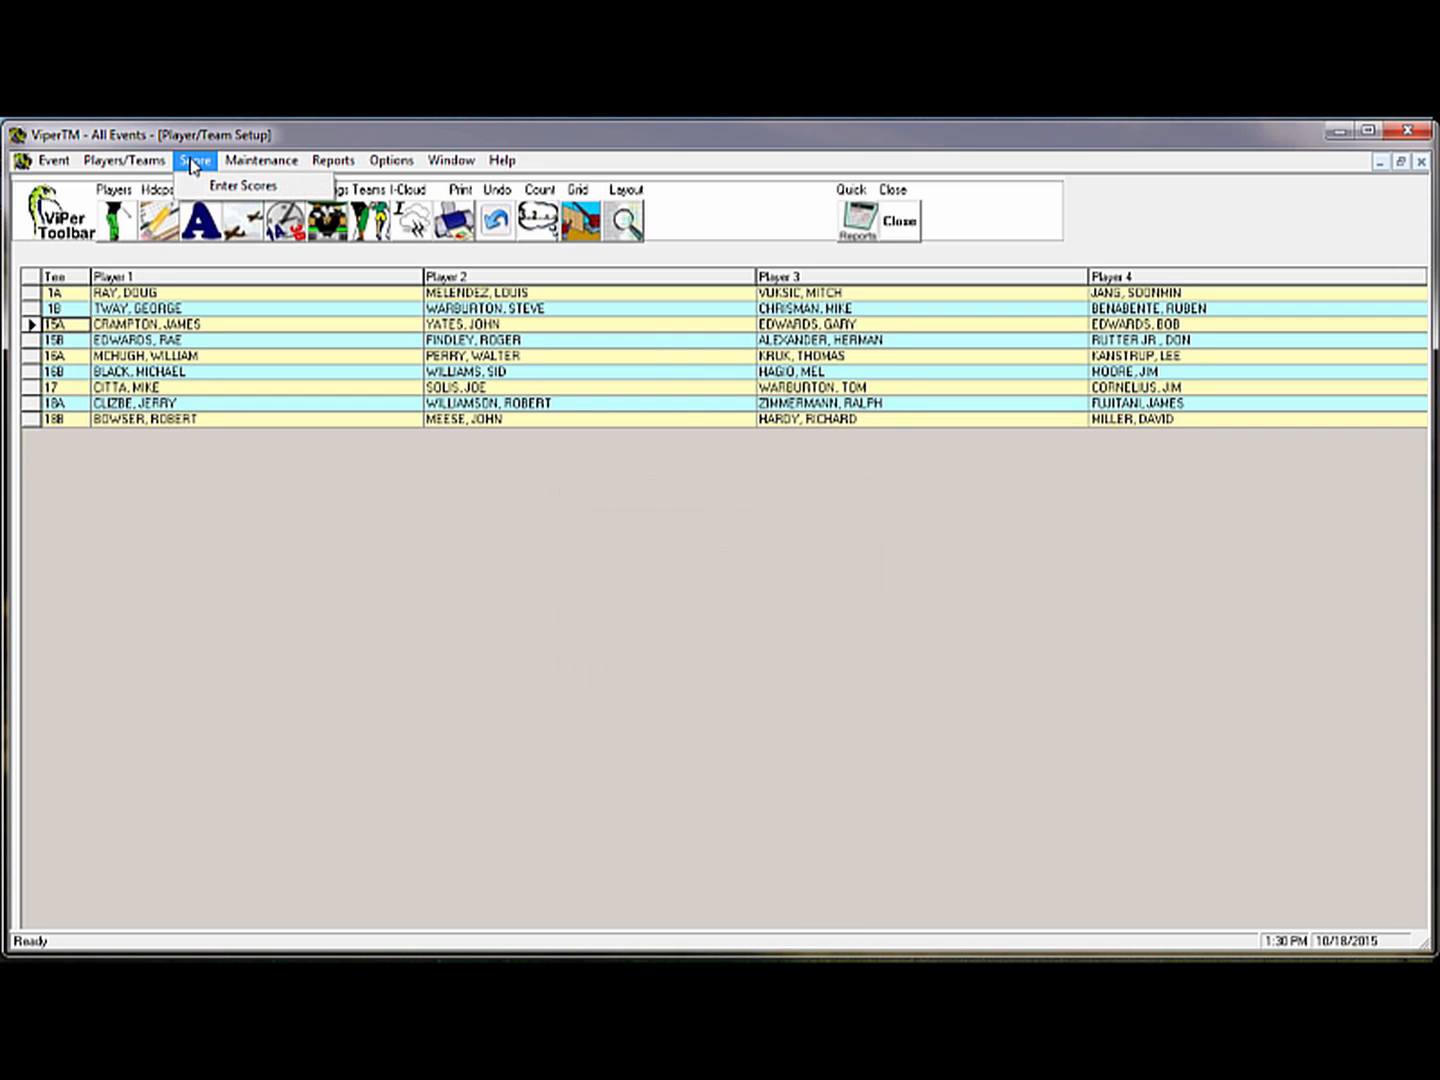
{"action": "left_click", "coordinate": [229, 186]}
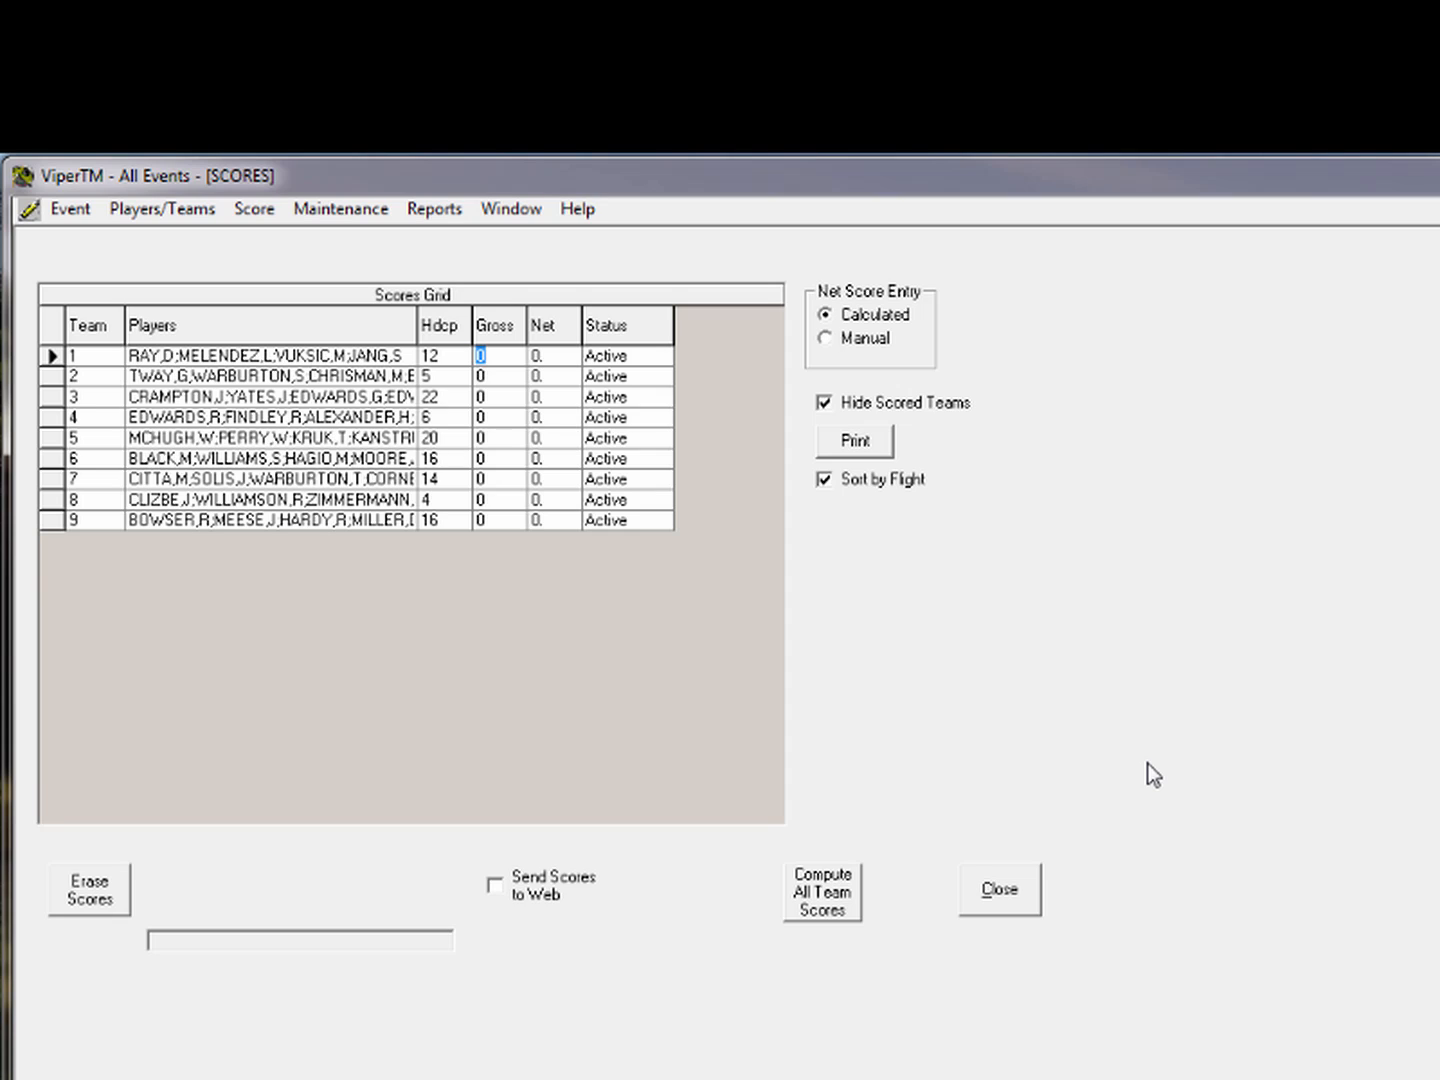
{"action": "type", "text": "85"}
{"action": "key", "text": "Return"}
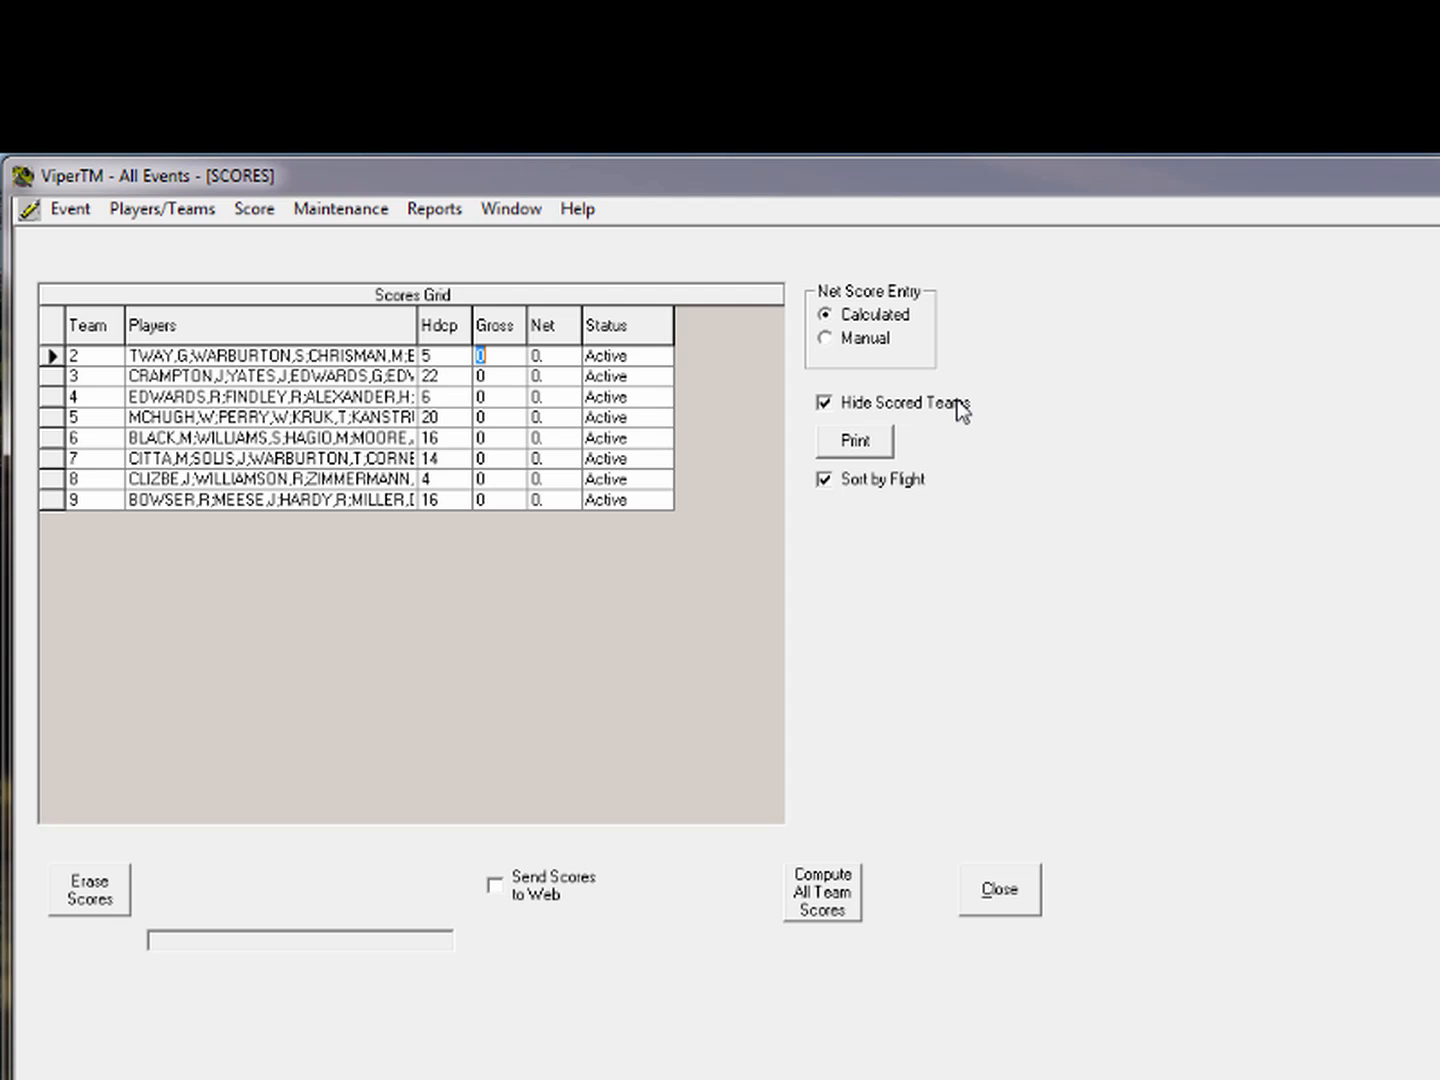
Show already-scored teams and record a gross score of 90 for team 2
{"action": "left_click", "coordinate": [824, 404]}
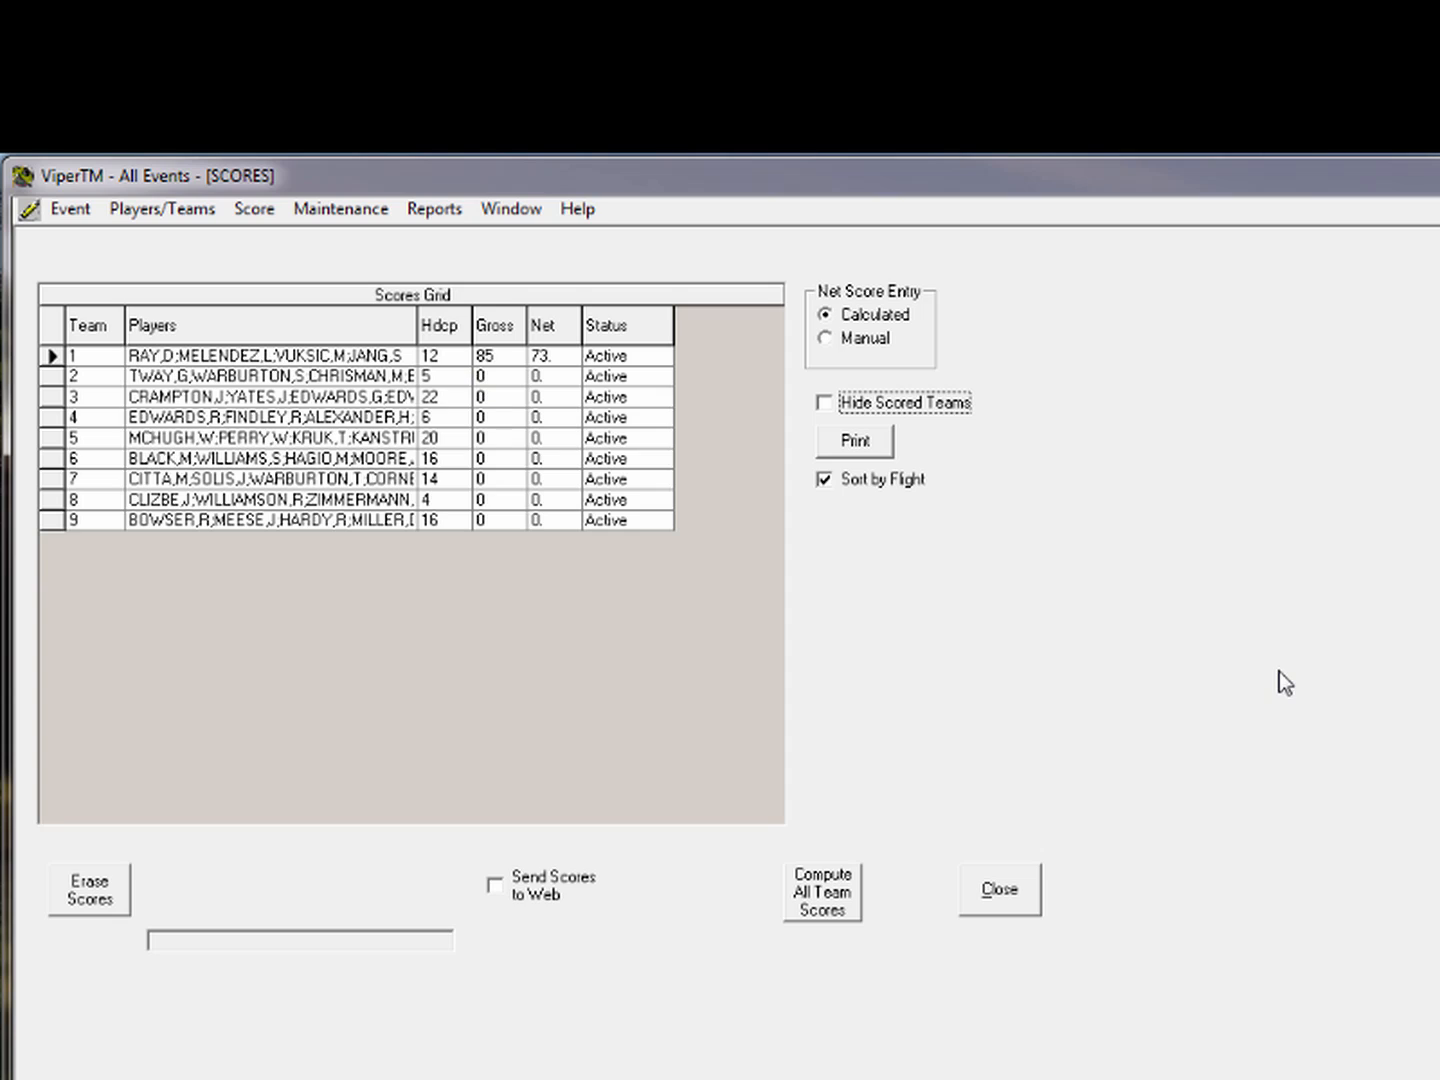
{"action": "left_click", "coordinate": [504, 375]}
{"action": "type", "text": "90"}
{"action": "key", "text": "Return"}
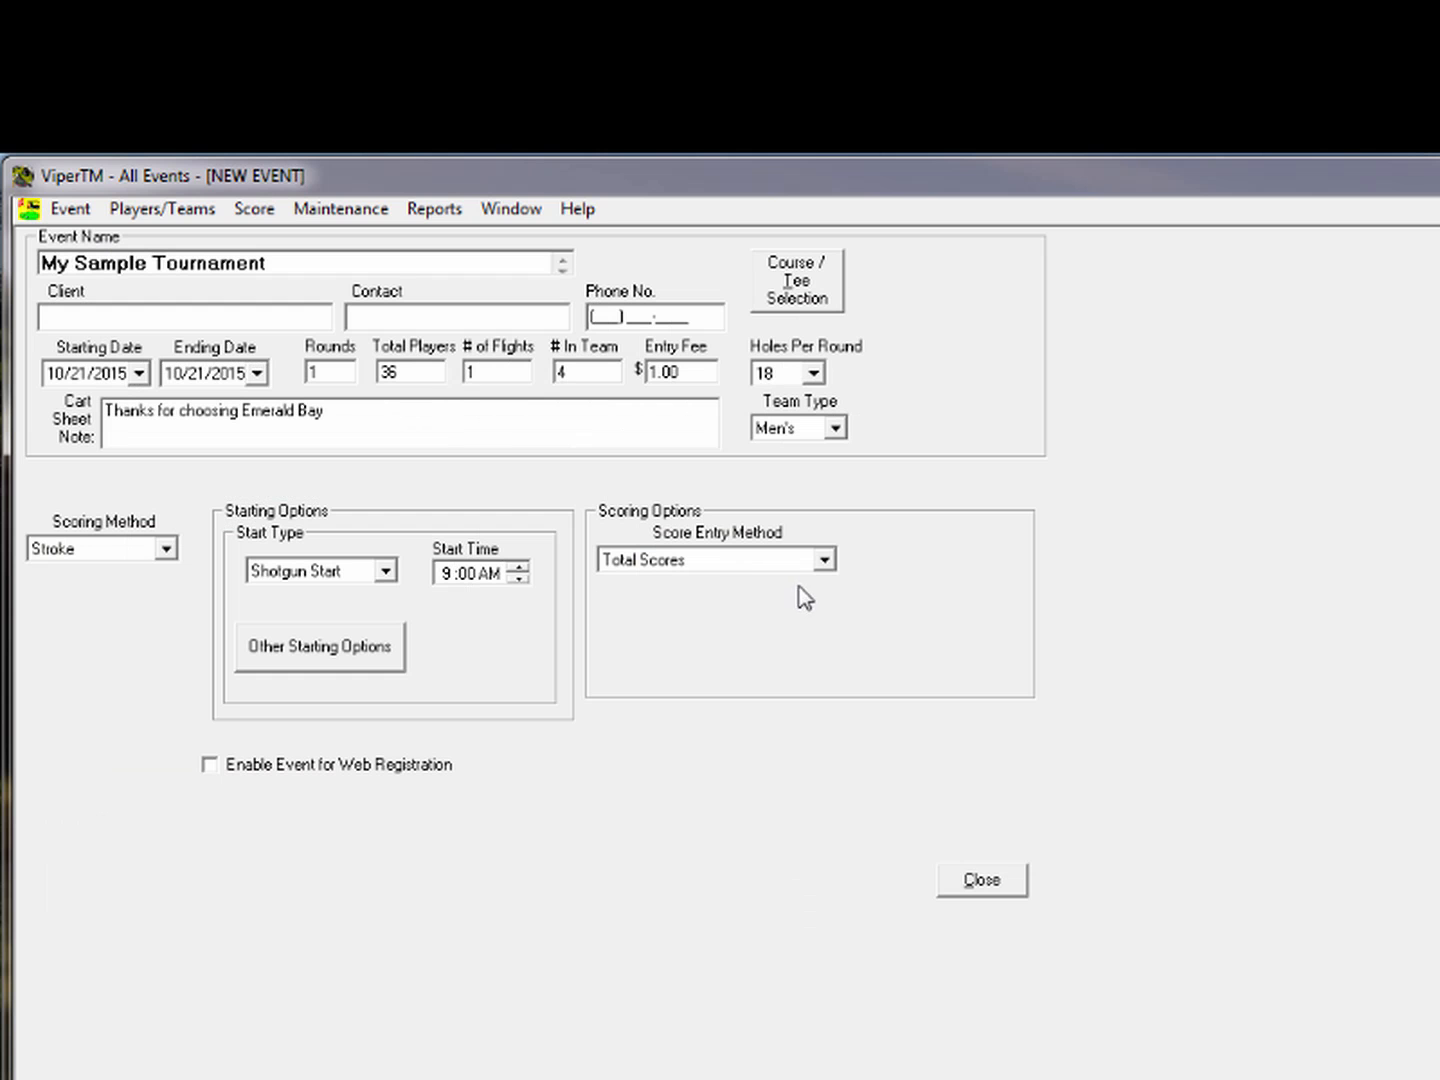
Try team hole-by-hole score entry, preview the Scores window, then return to event setup
{"action": "left_click", "coordinate": [825, 562]}
{"action": "left_click", "coordinate": [718, 600]}
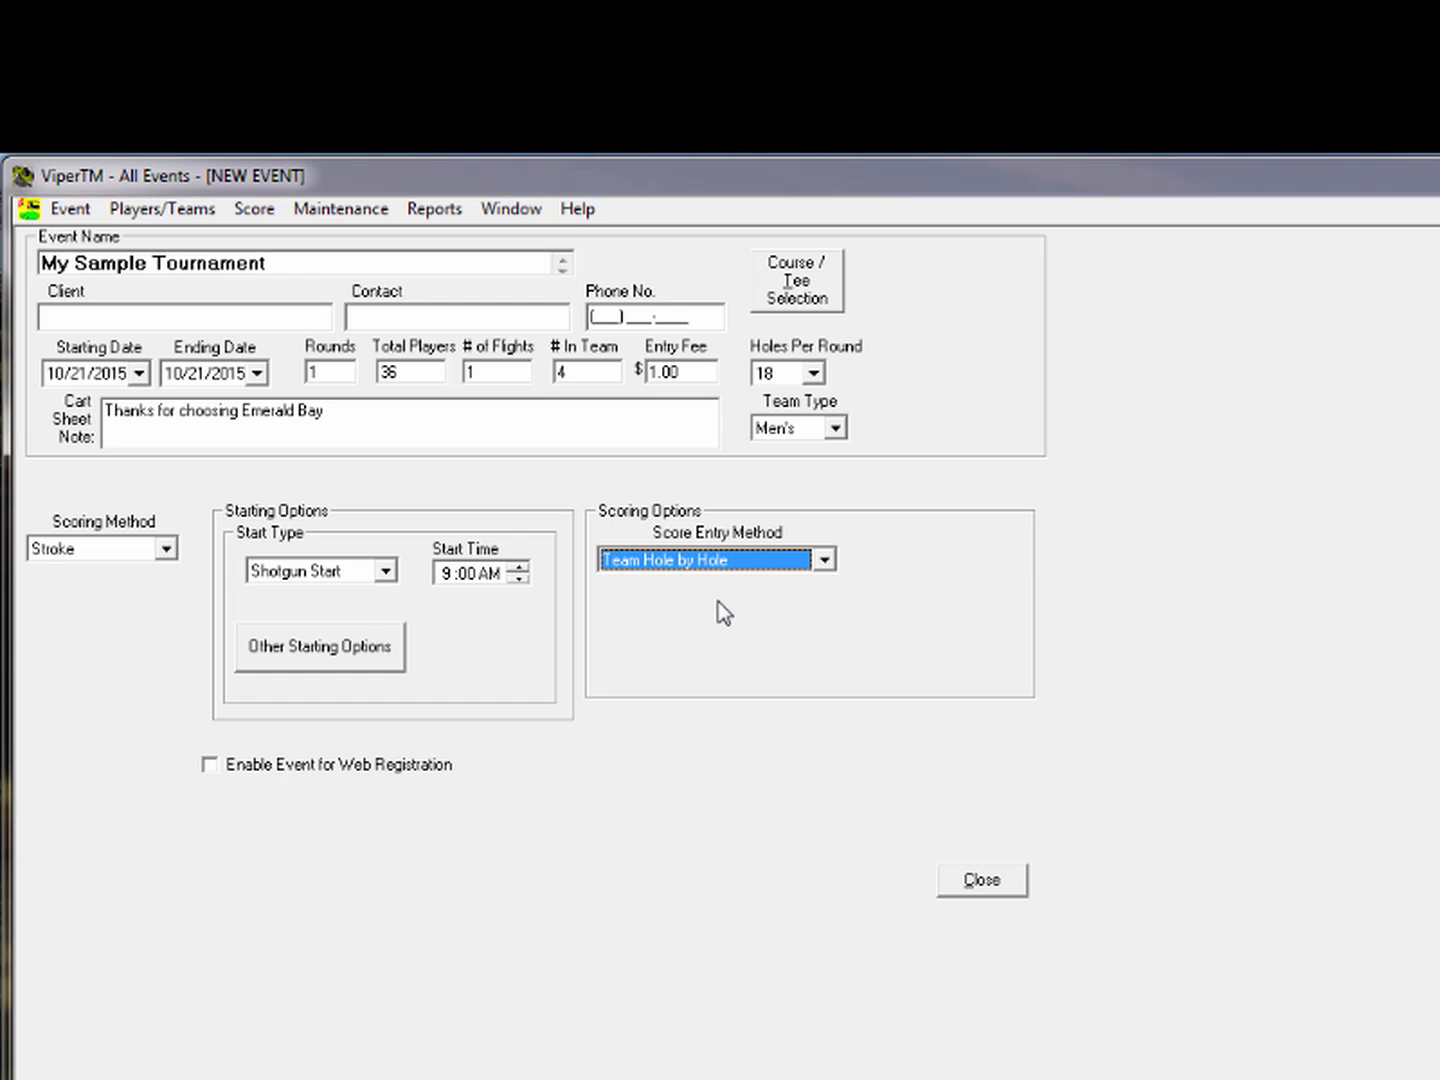
{"action": "left_click", "coordinate": [252, 211]}
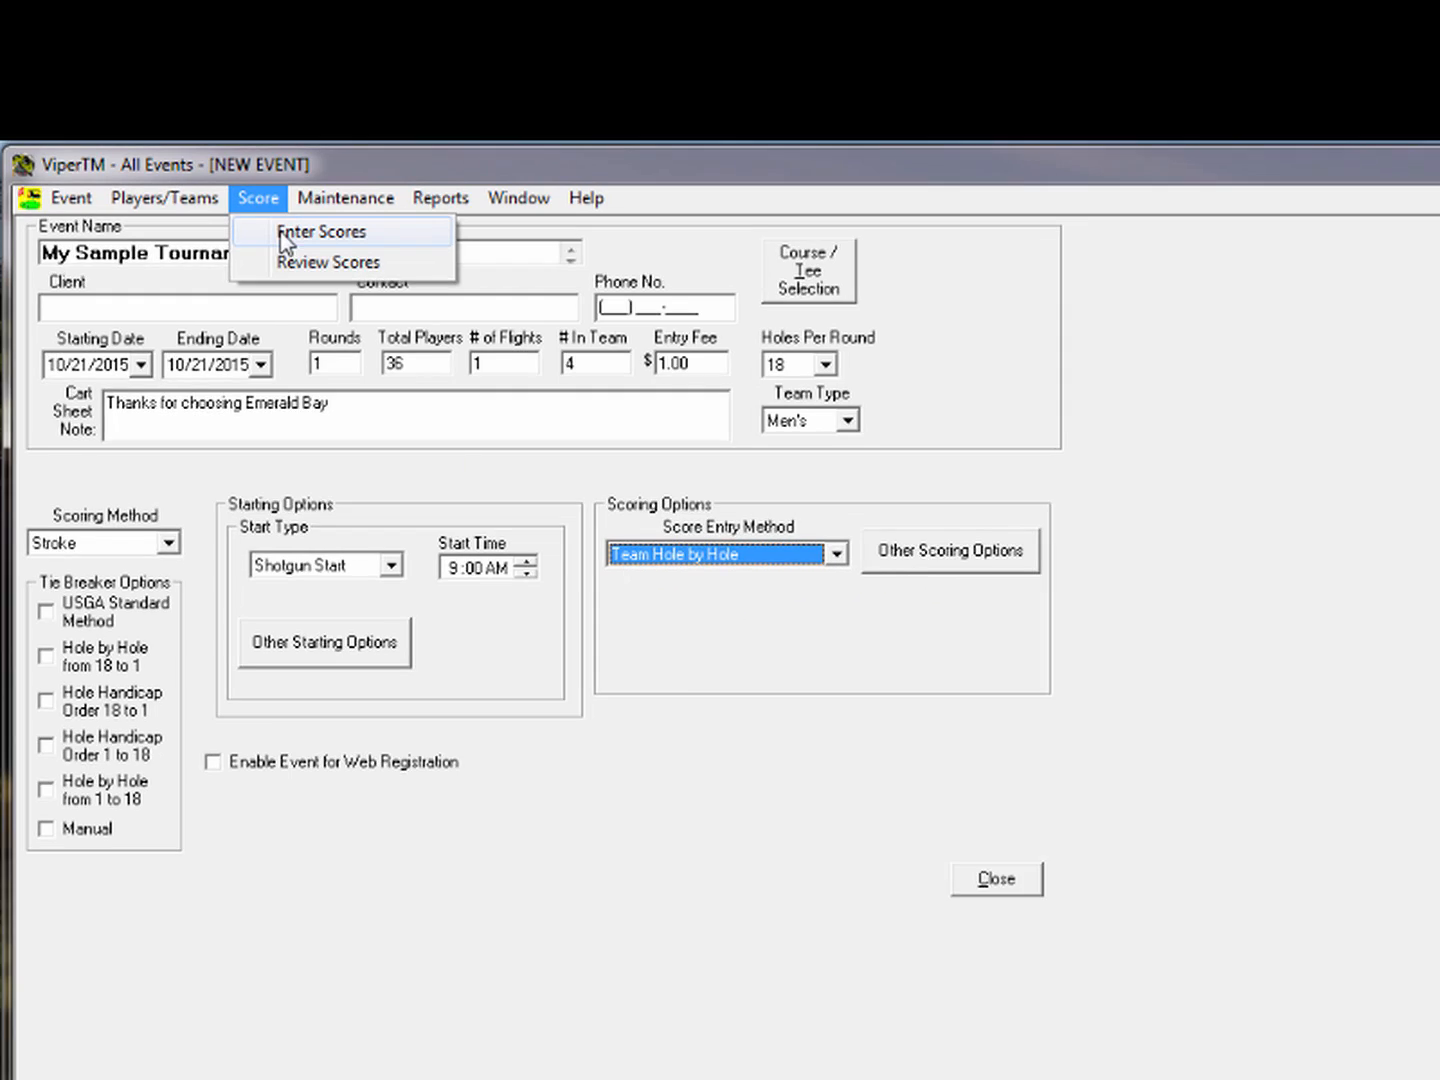
{"action": "left_click", "coordinate": [295, 233]}
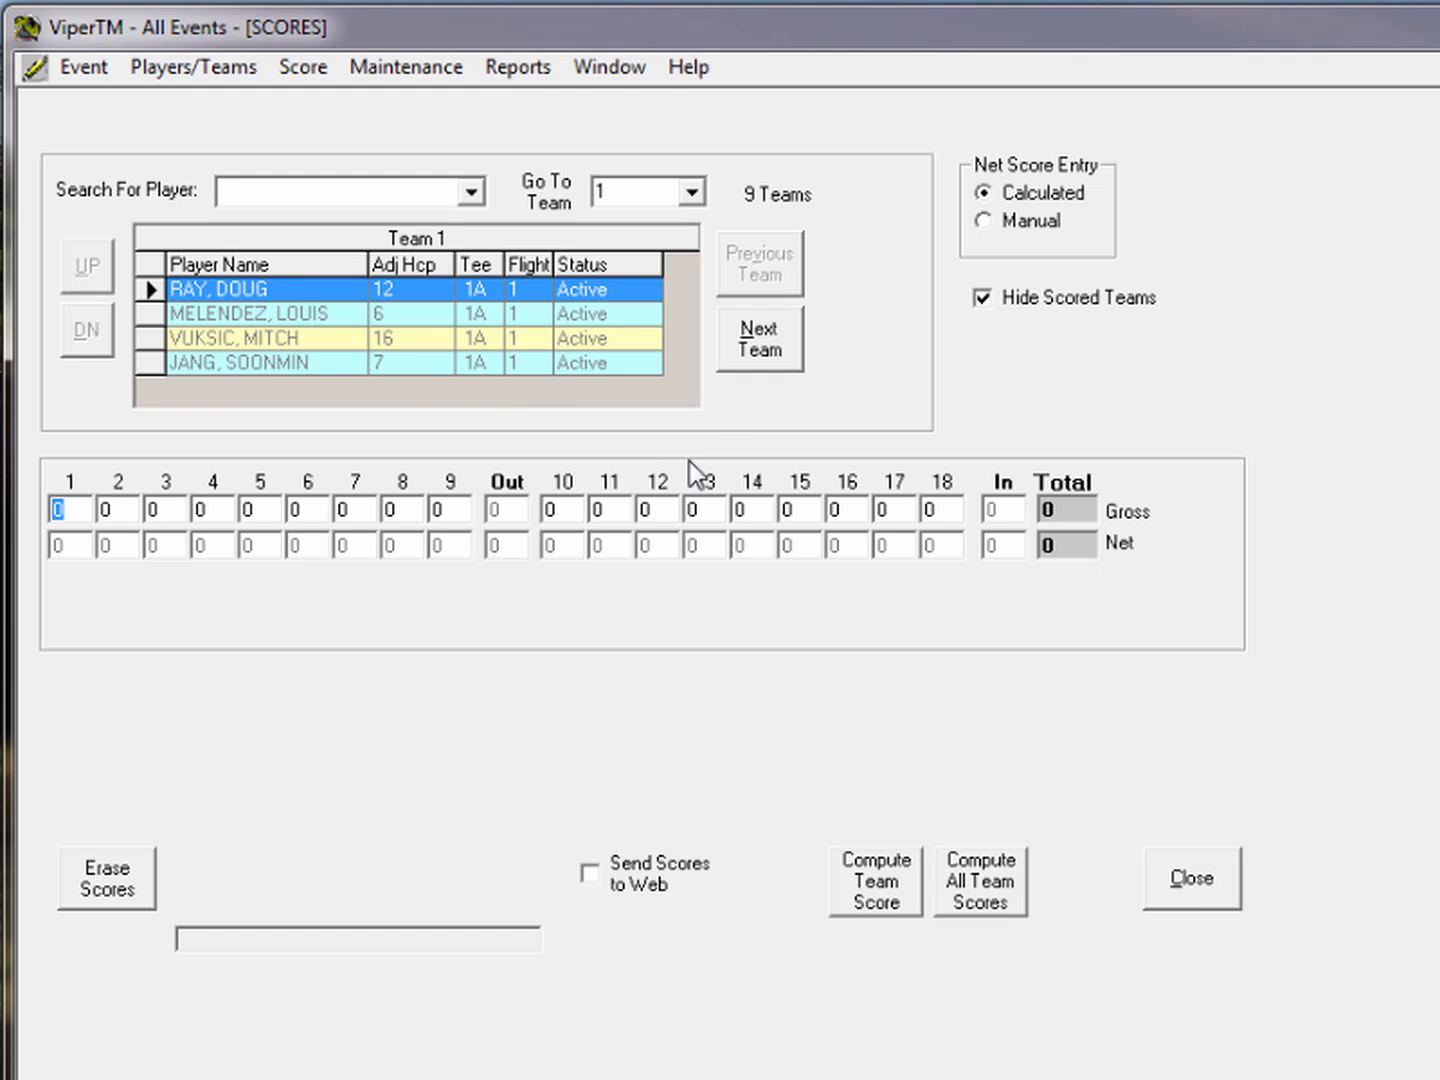
{"action": "left_click", "coordinate": [1201, 892]}
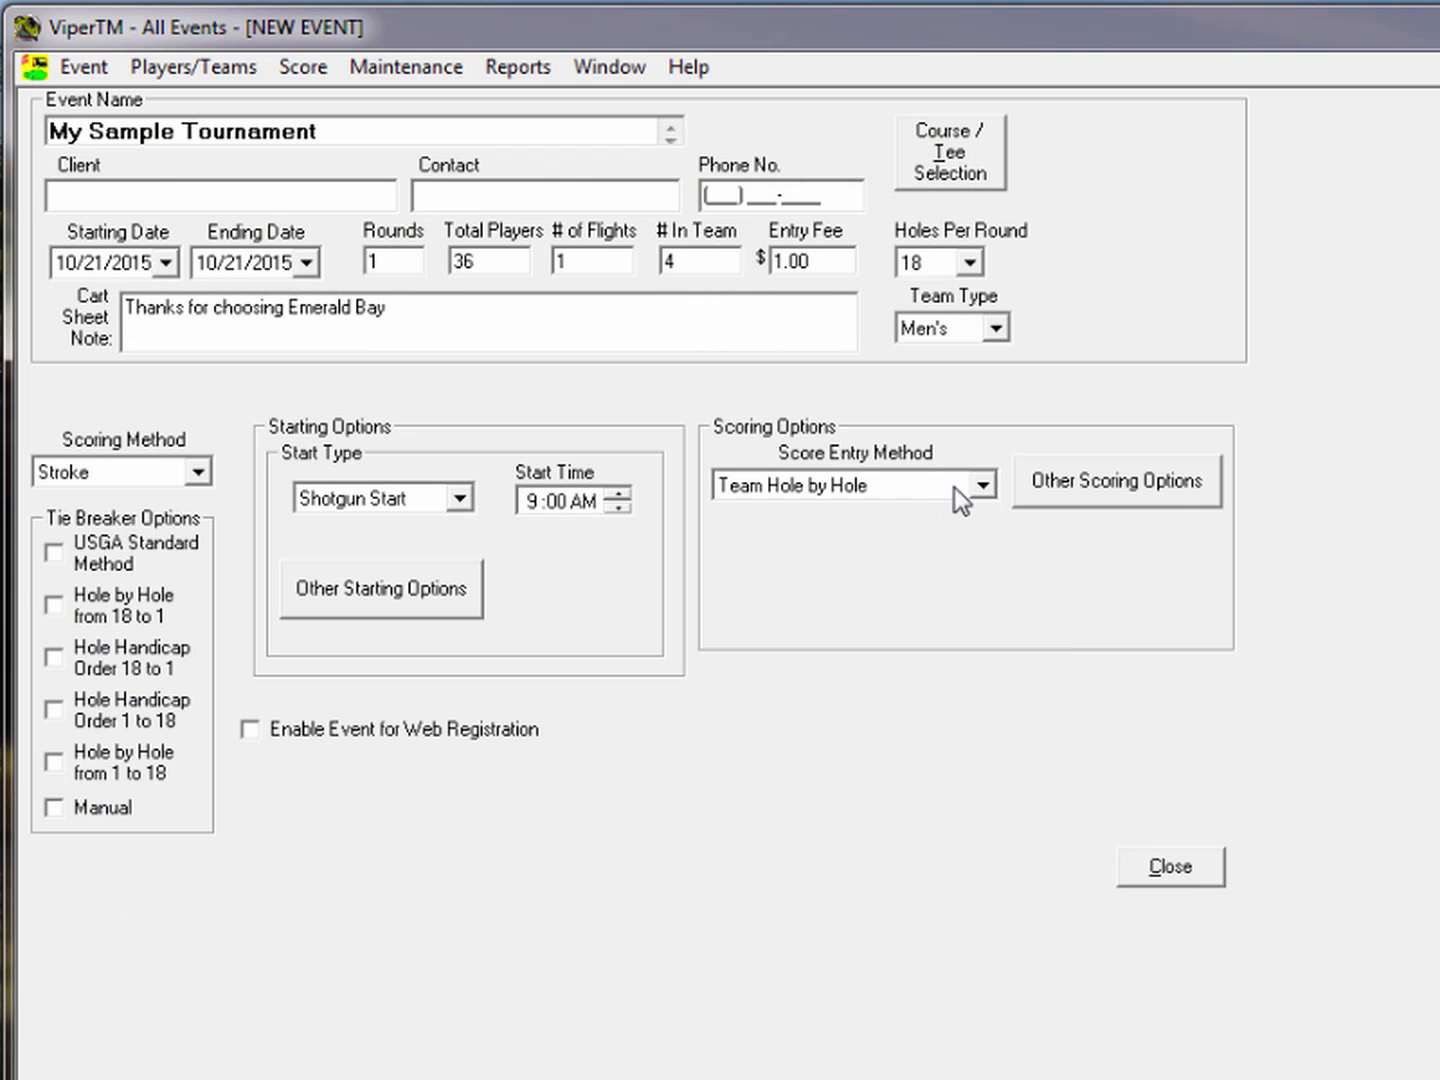
Switch to Individual Hole by Hole entry, counting 2 gross and 2 net scores
{"action": "left_click", "coordinate": [985, 486]}
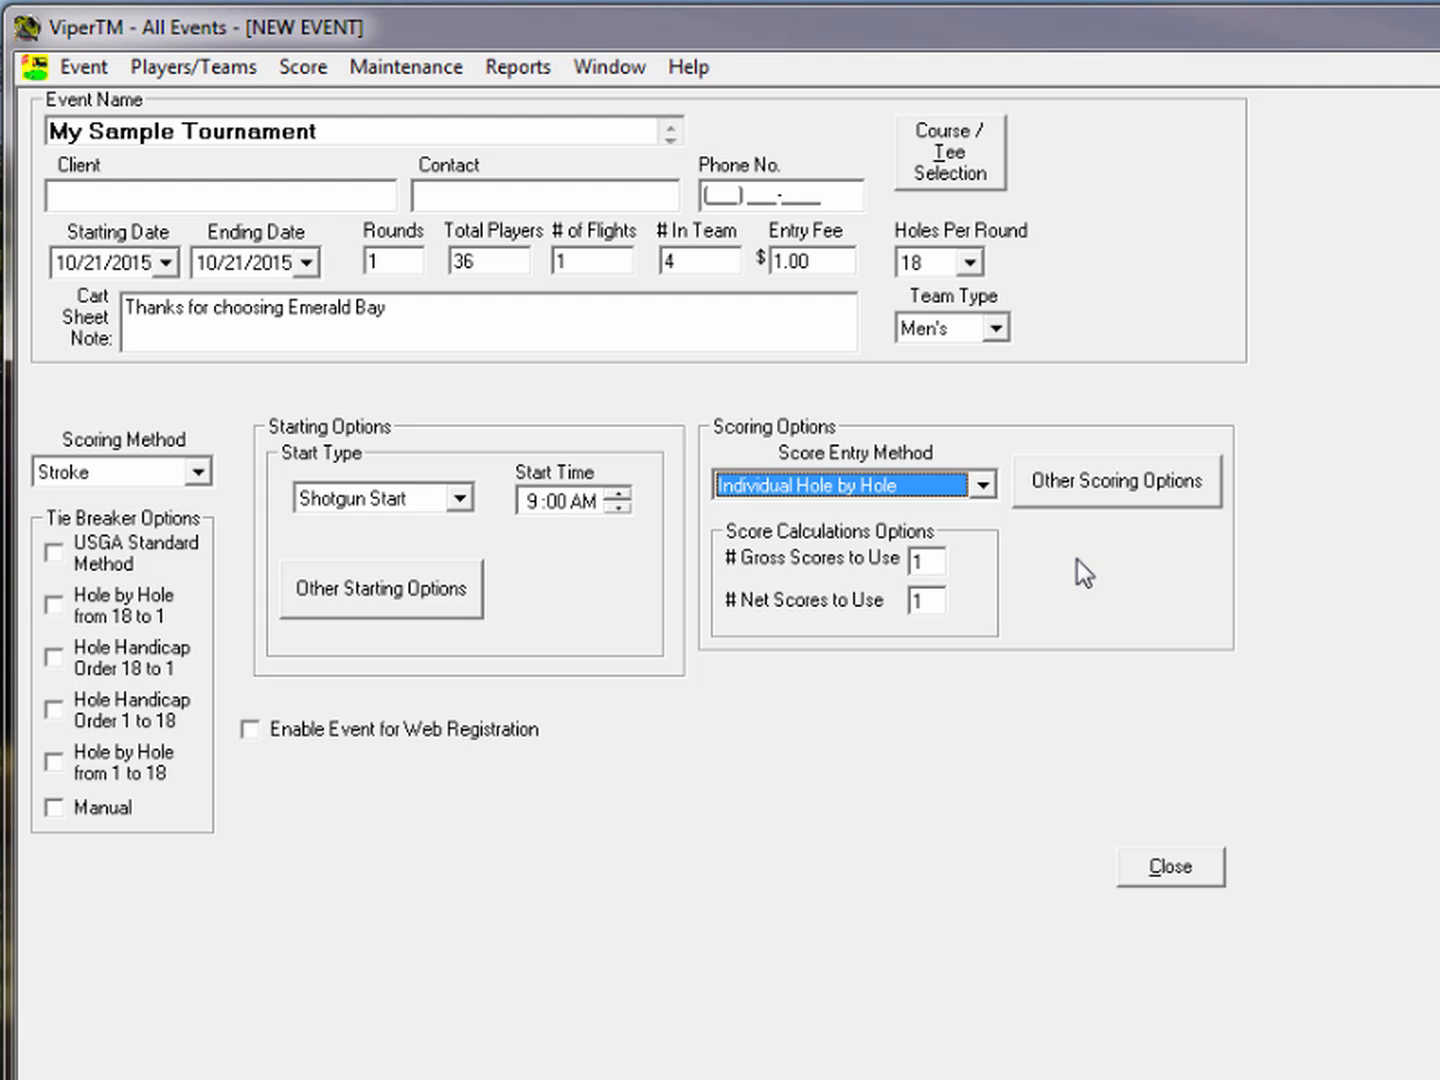
{"action": "key", "text": "Tab"}
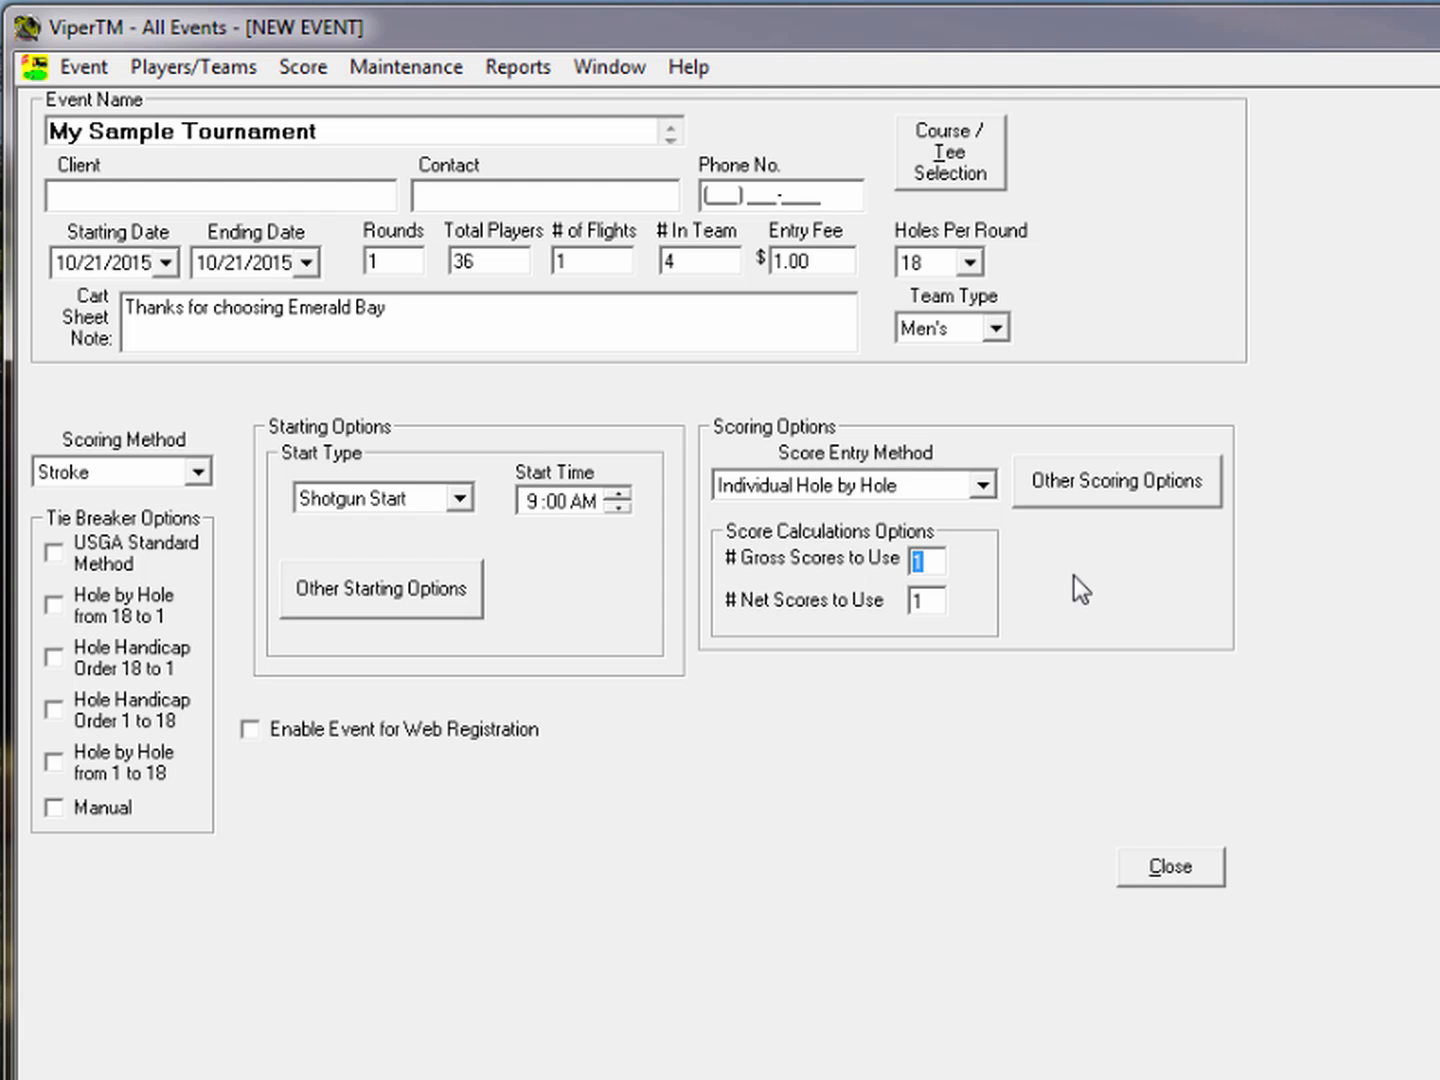
{"action": "type", "text": "2"}
{"action": "key", "text": "Tab"}
{"action": "type", "text": "2"}
{"action": "left_click", "coordinate": [1104, 495]}
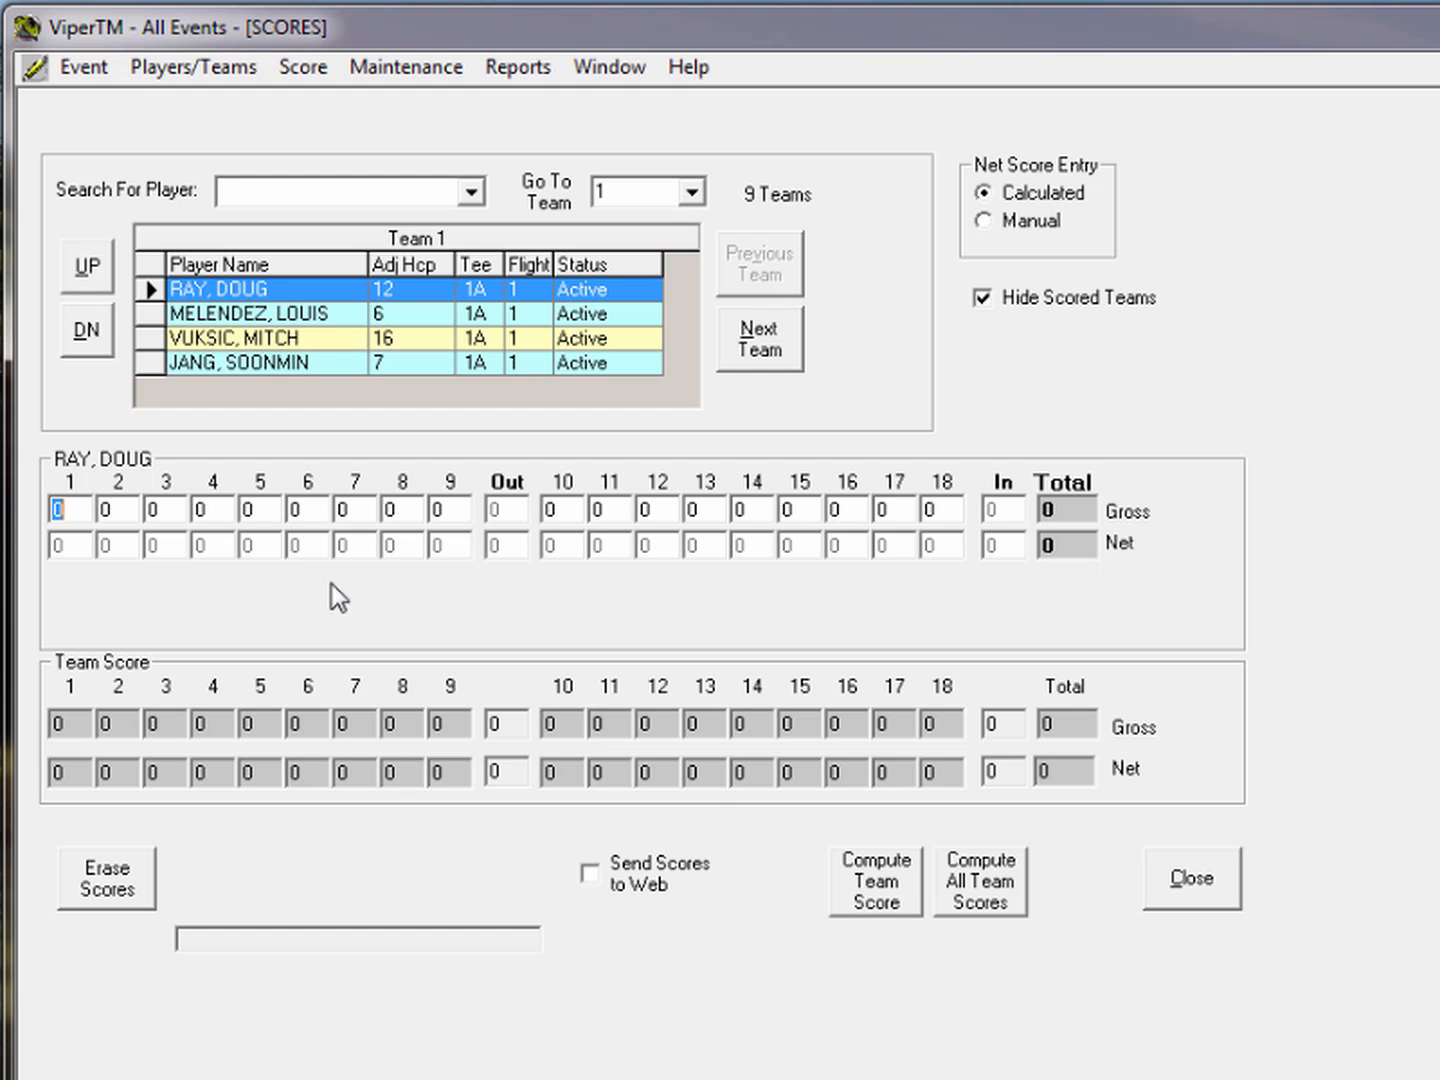
Type 18 hole scores for Team 1's players, then show scored teams and return to Team 1
{"action": "left_click", "coordinate": [220, 314]}
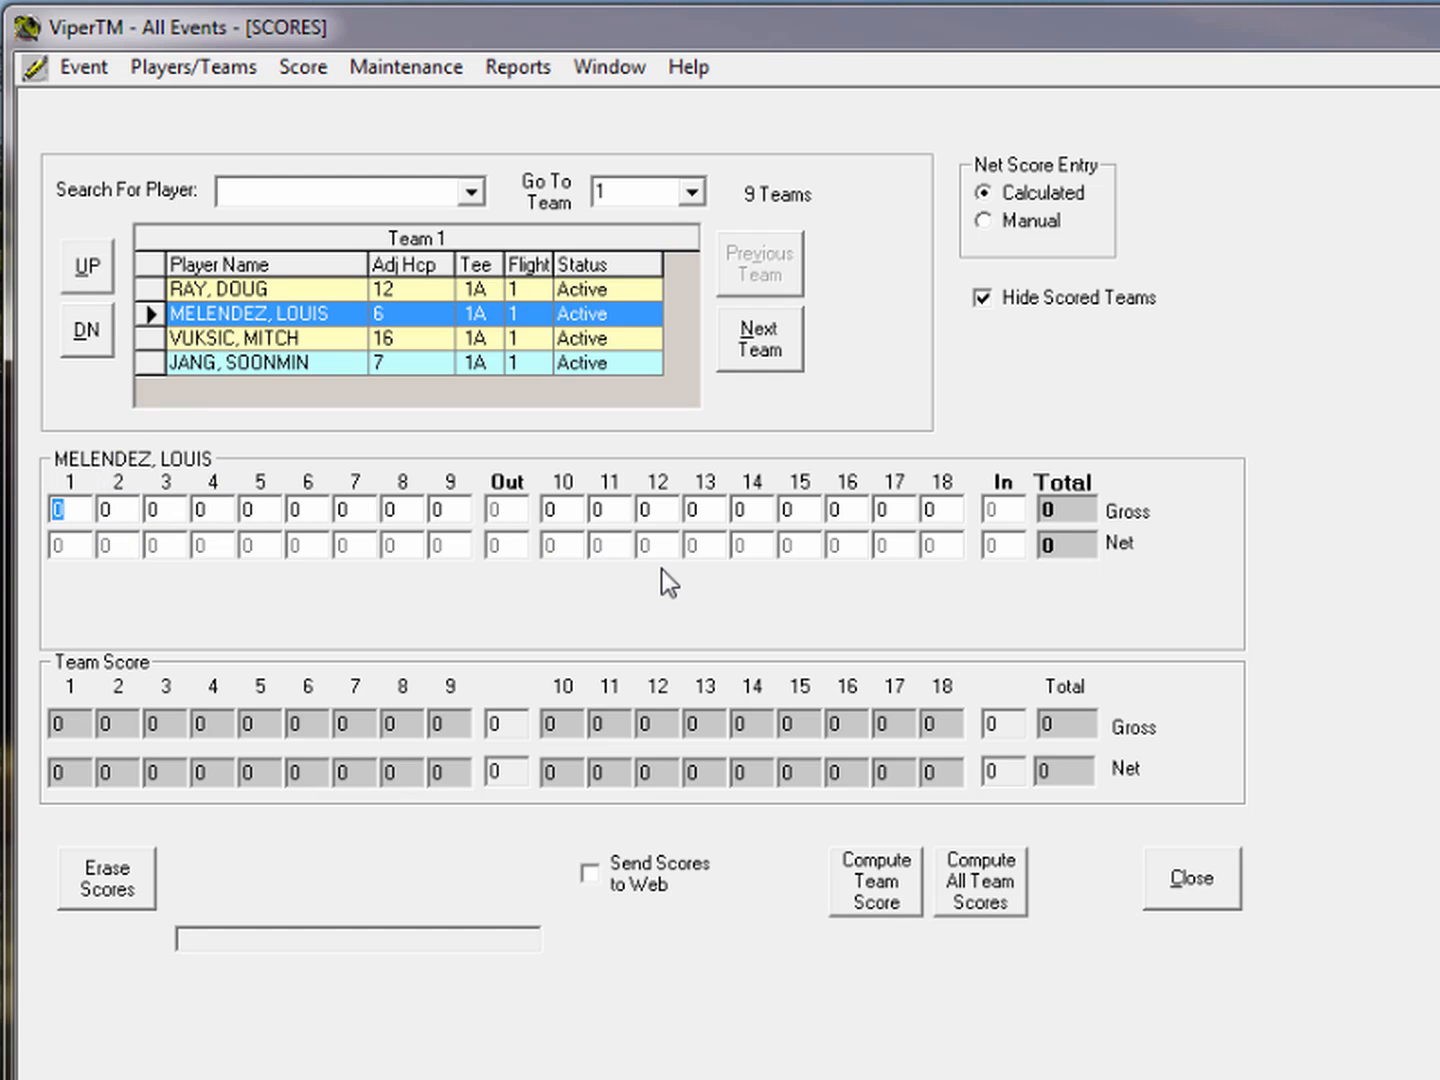
{"action": "type", "text": "454646464646"}
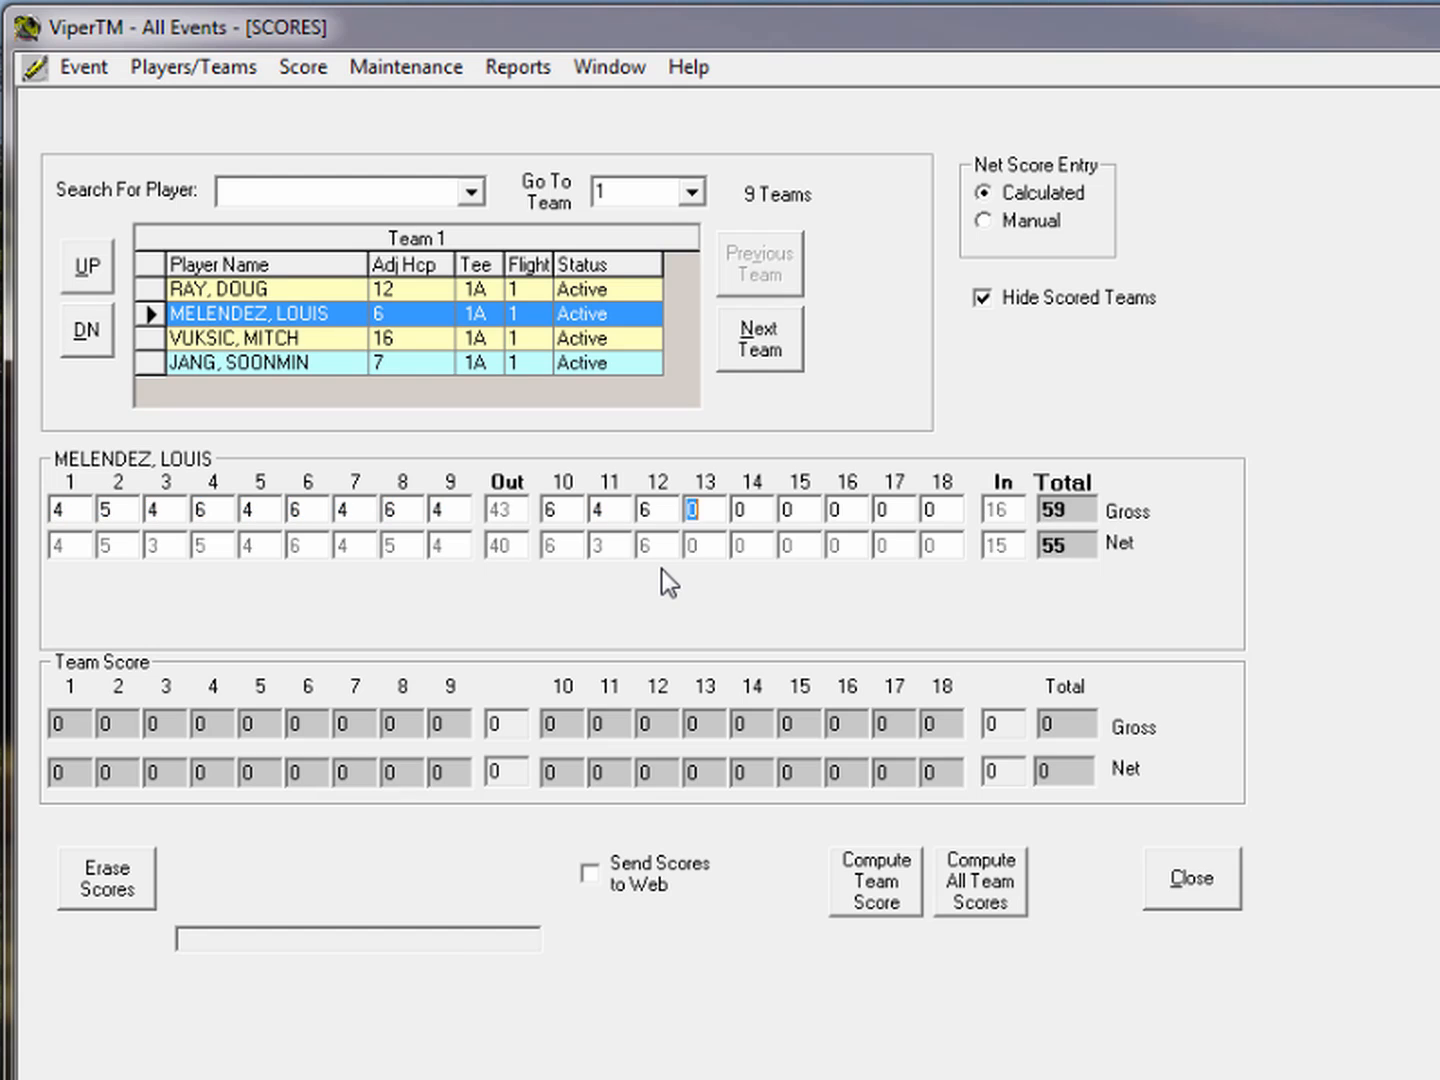
{"action": "type", "text": "4646465"}
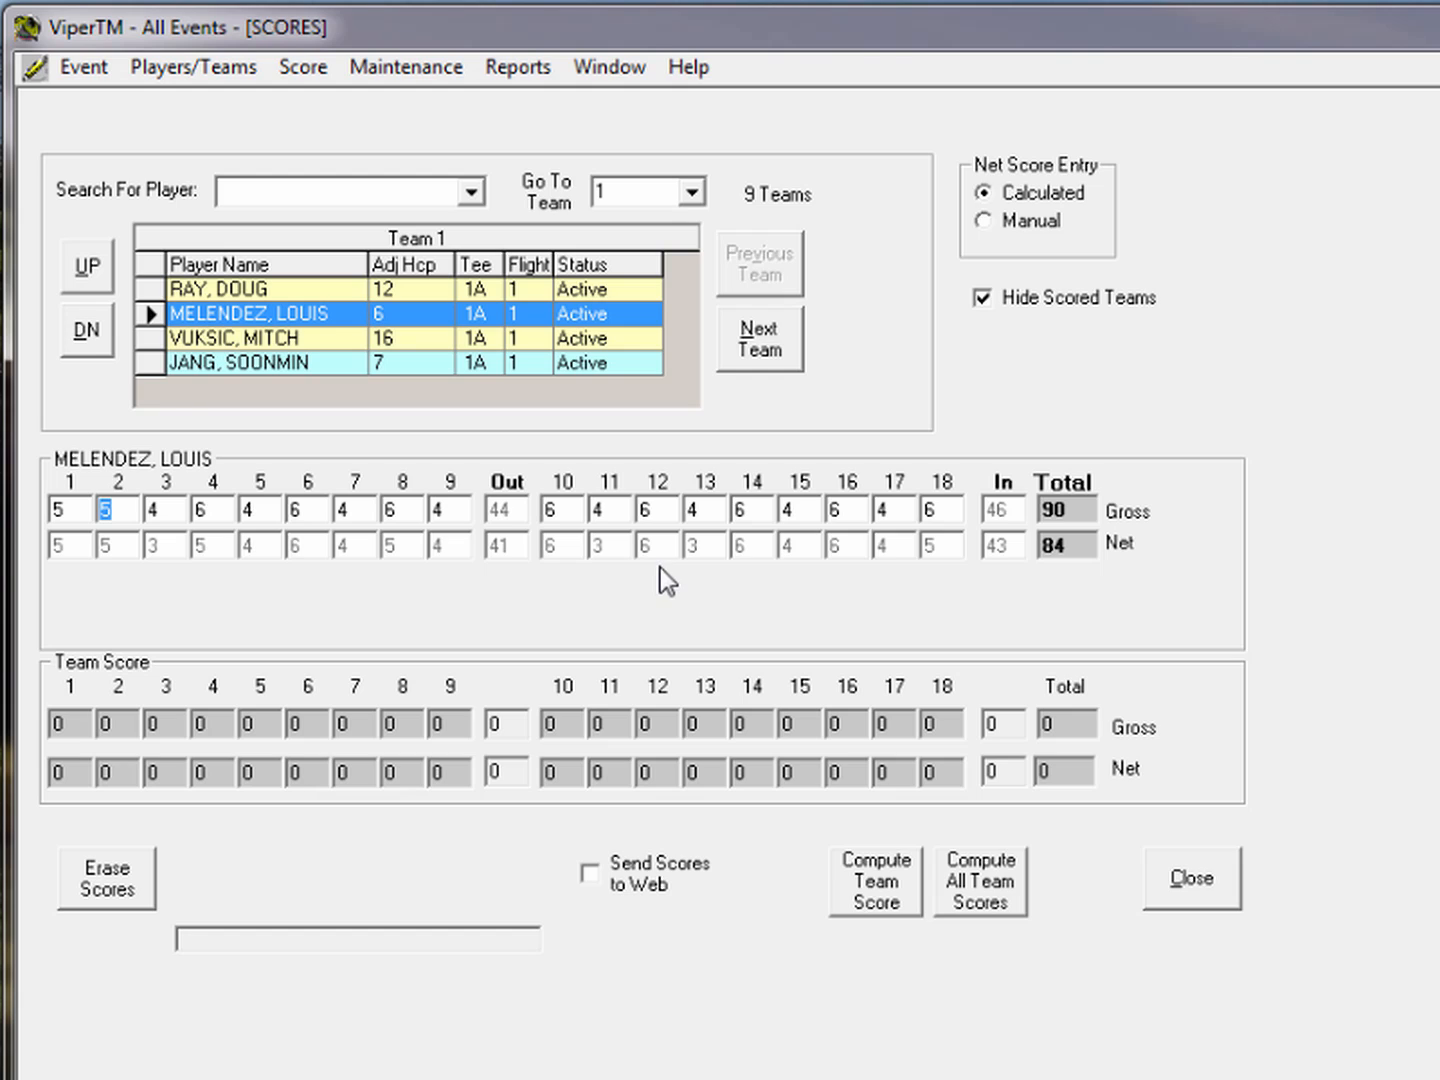
{"action": "key", "text": "Up"}
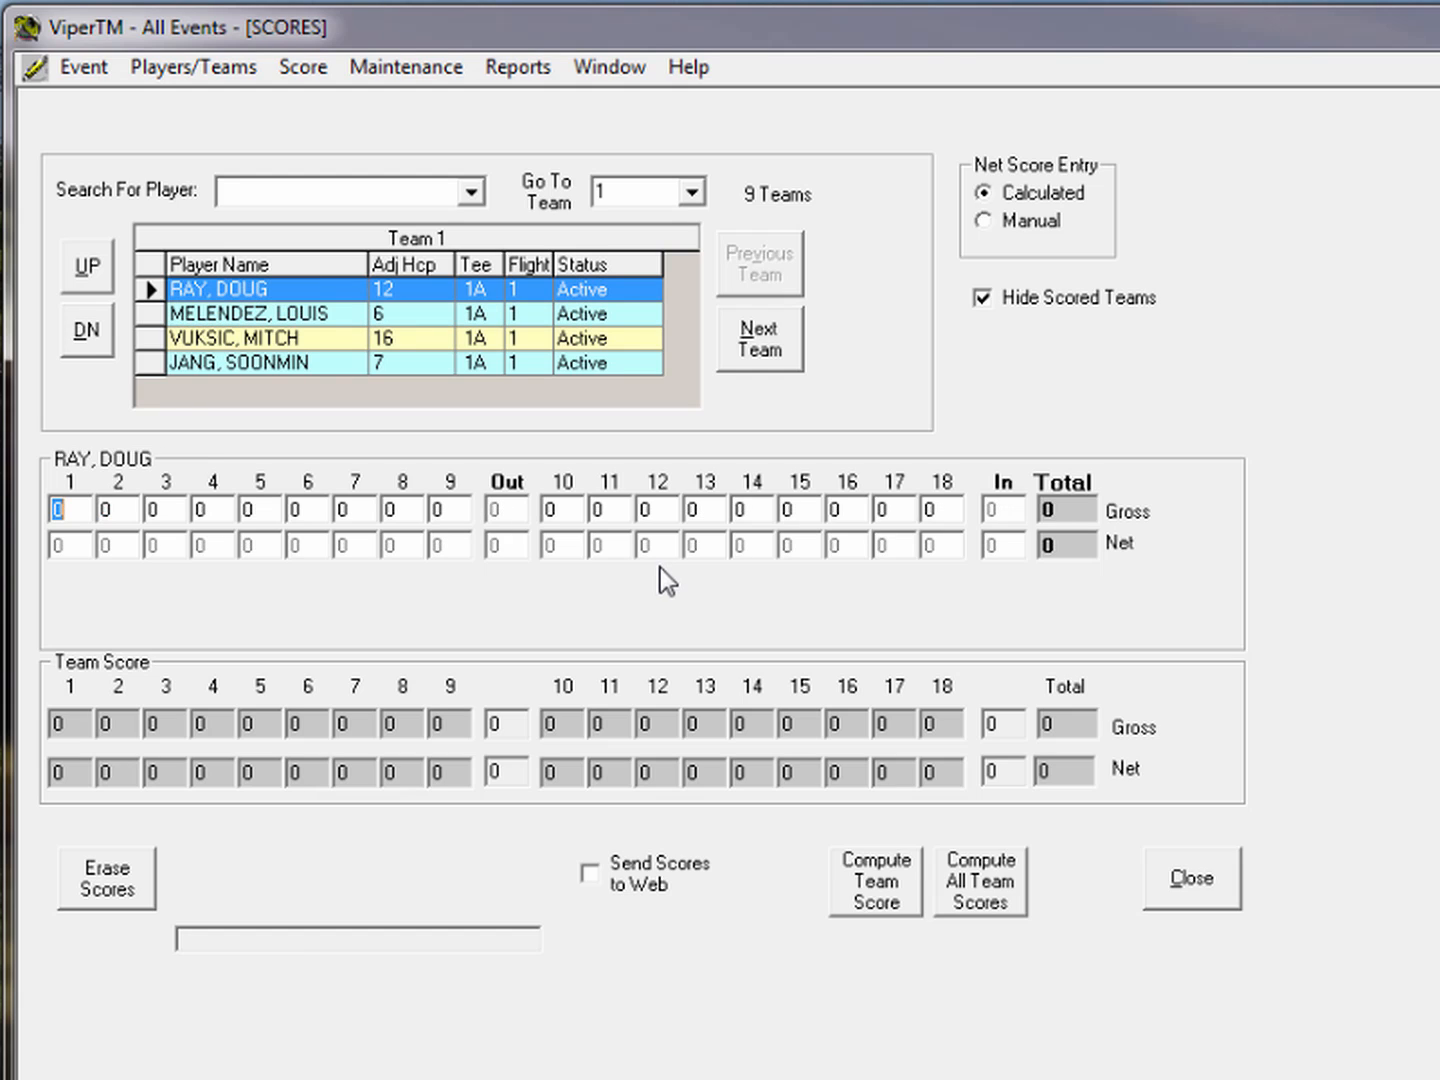
{"action": "key", "text": "Down"}
{"action": "key", "text": "Down"}
{"action": "key", "text": "Down"}
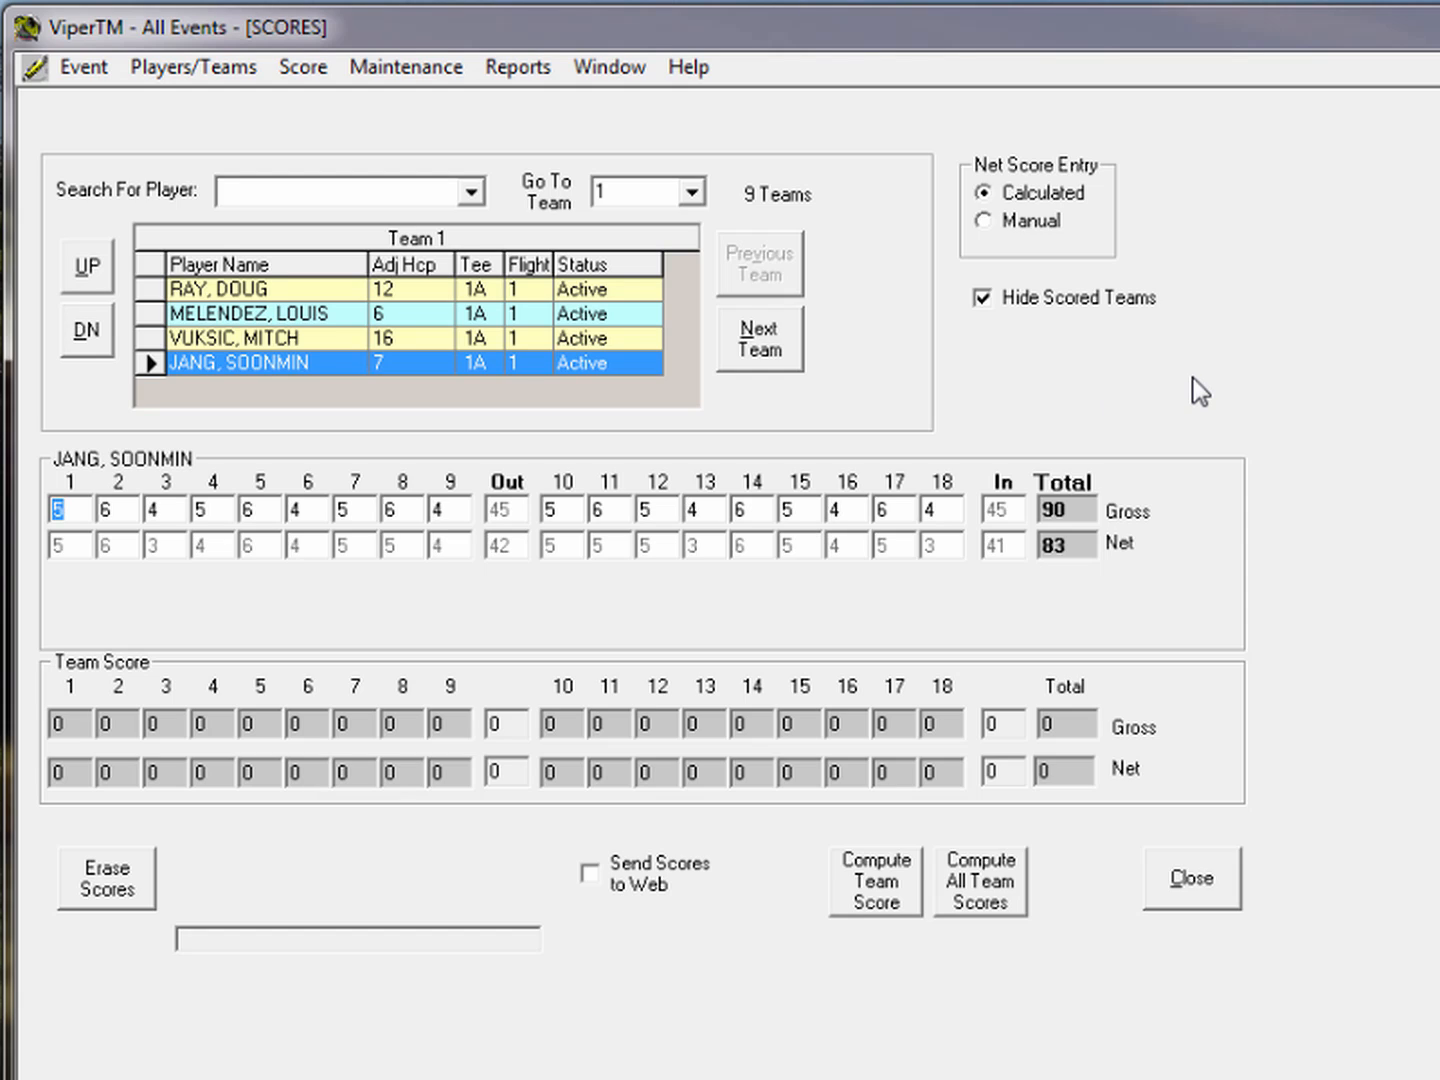
{"action": "left_click", "coordinate": [760, 338]}
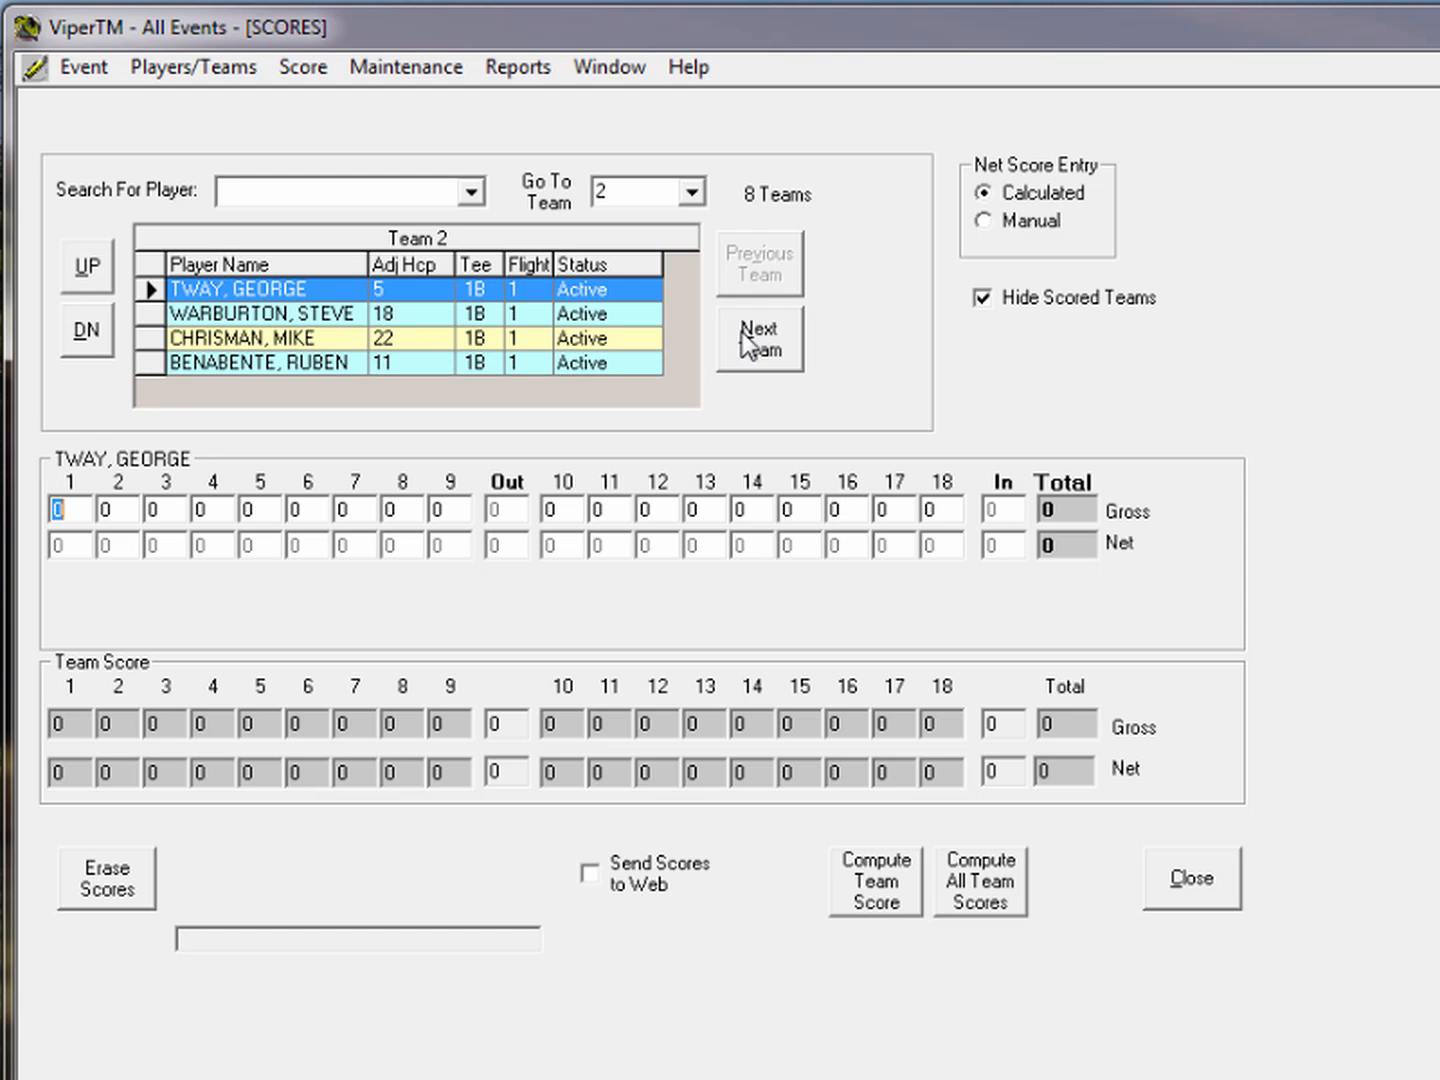
{"action": "left_click", "coordinate": [983, 298]}
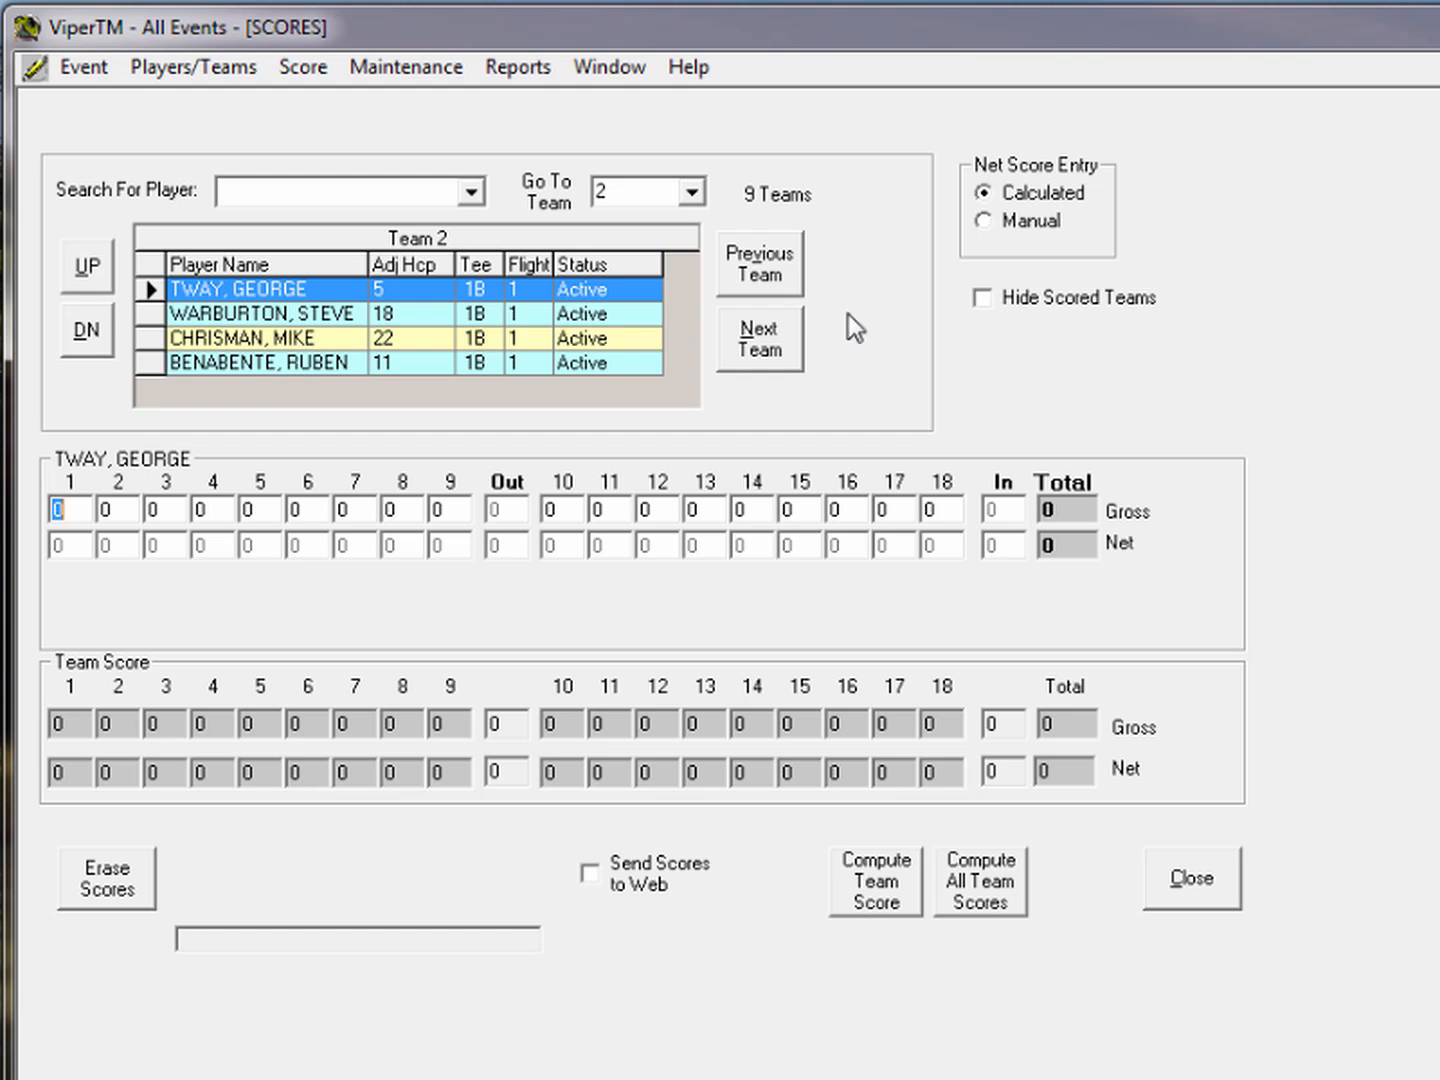
{"action": "left_click", "coordinate": [782, 282]}
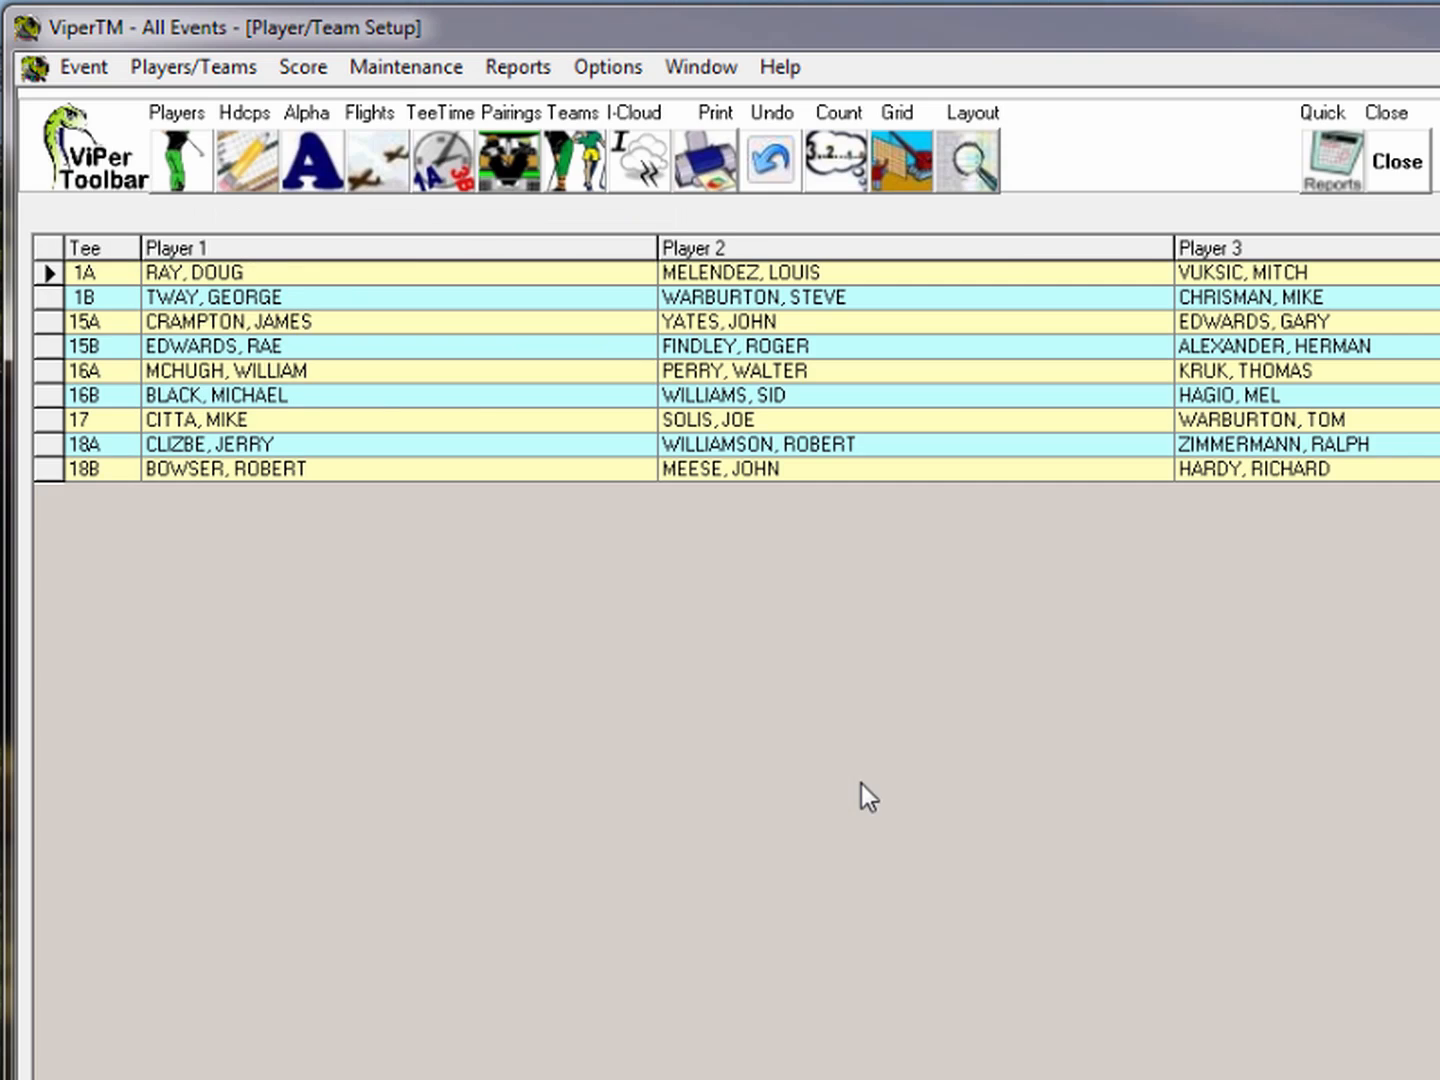
Run the Scores > Gross And Net report sorted By Gross
{"action": "left_click", "coordinate": [518, 67]}
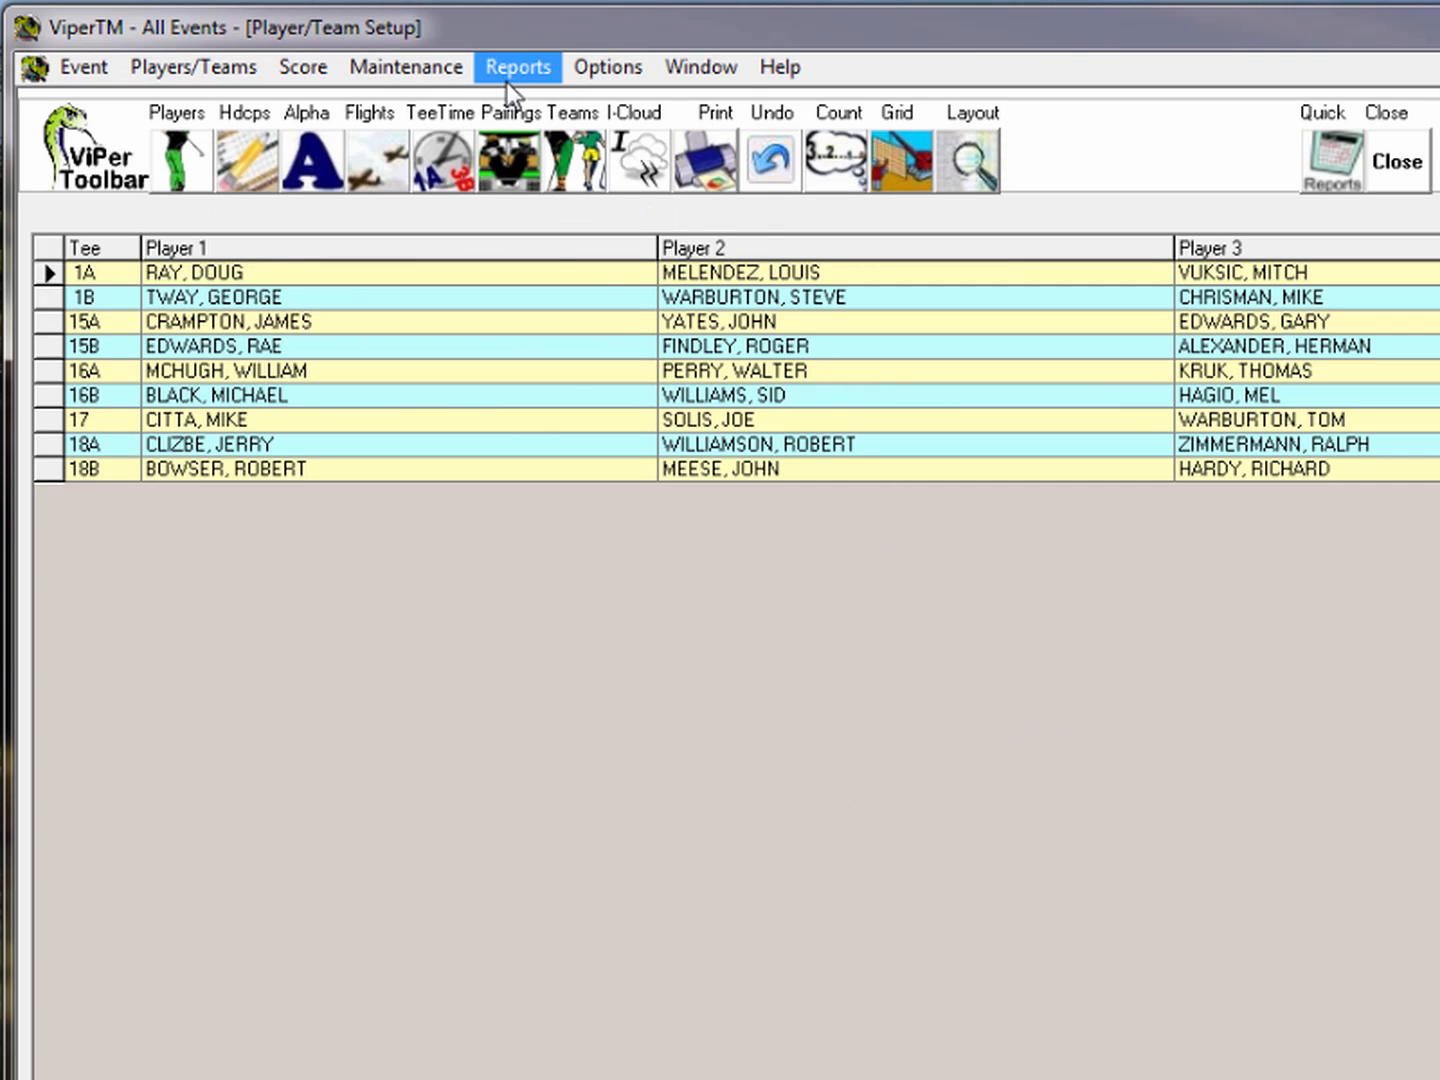
{"action": "mouse_move", "coordinate": [646, 323]}
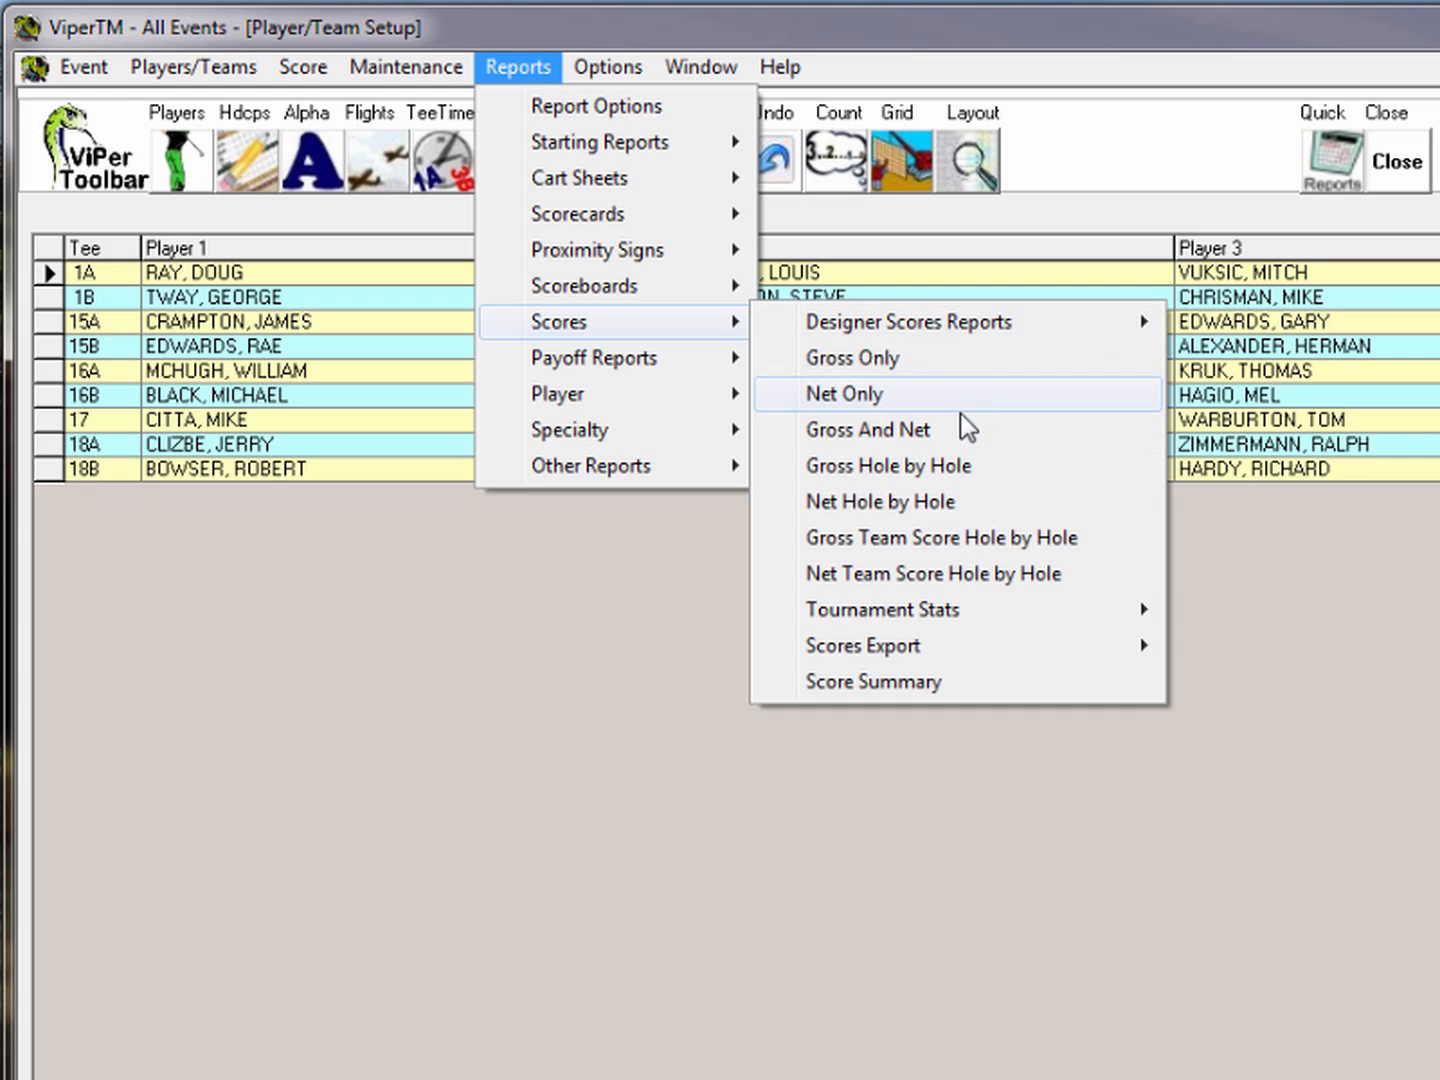
{"action": "left_click", "coordinate": [843, 427]}
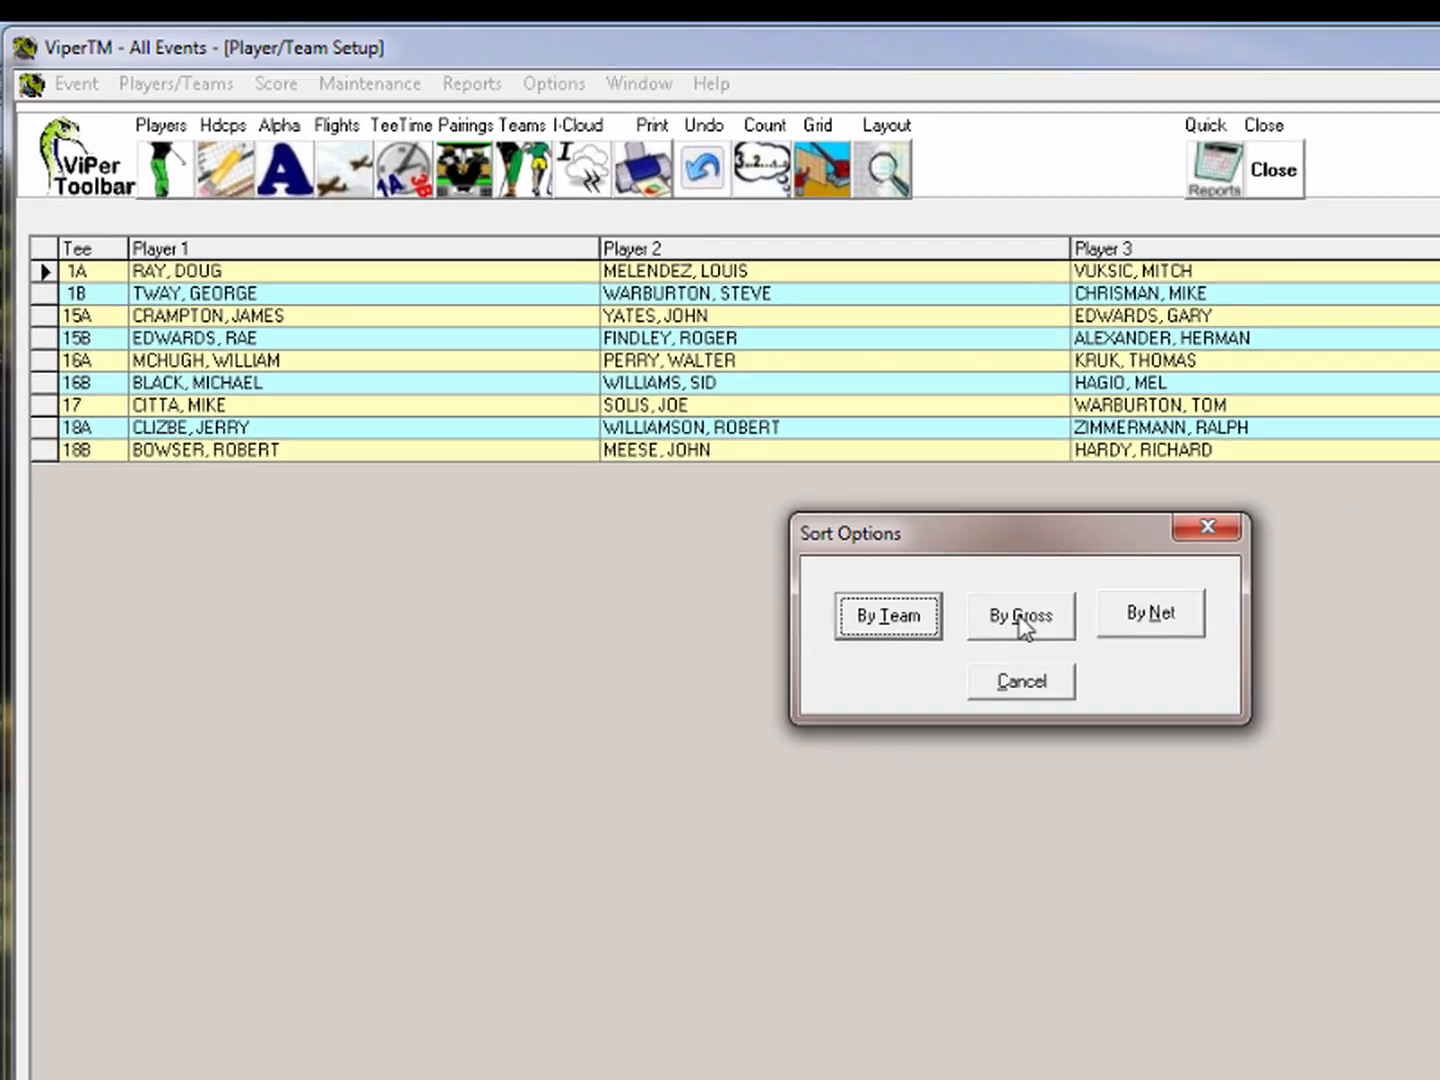
{"action": "left_click", "coordinate": [1121, 653]}
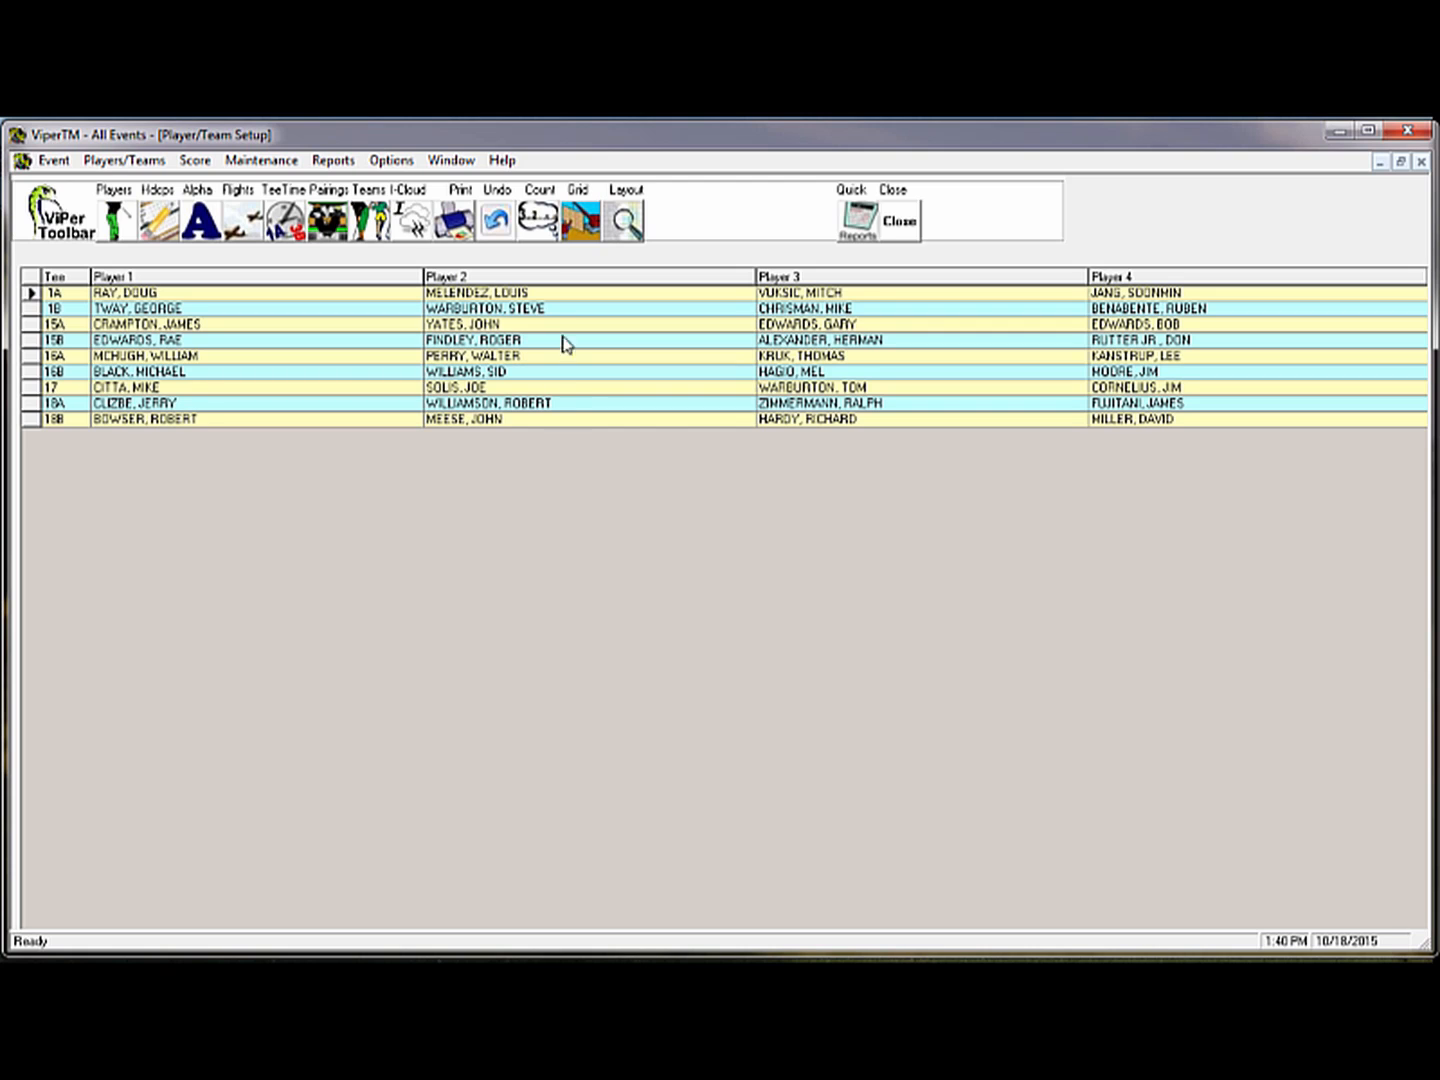
Launch the Video Trainers web page from the Help menu
{"action": "left_click", "coordinate": [500, 162]}
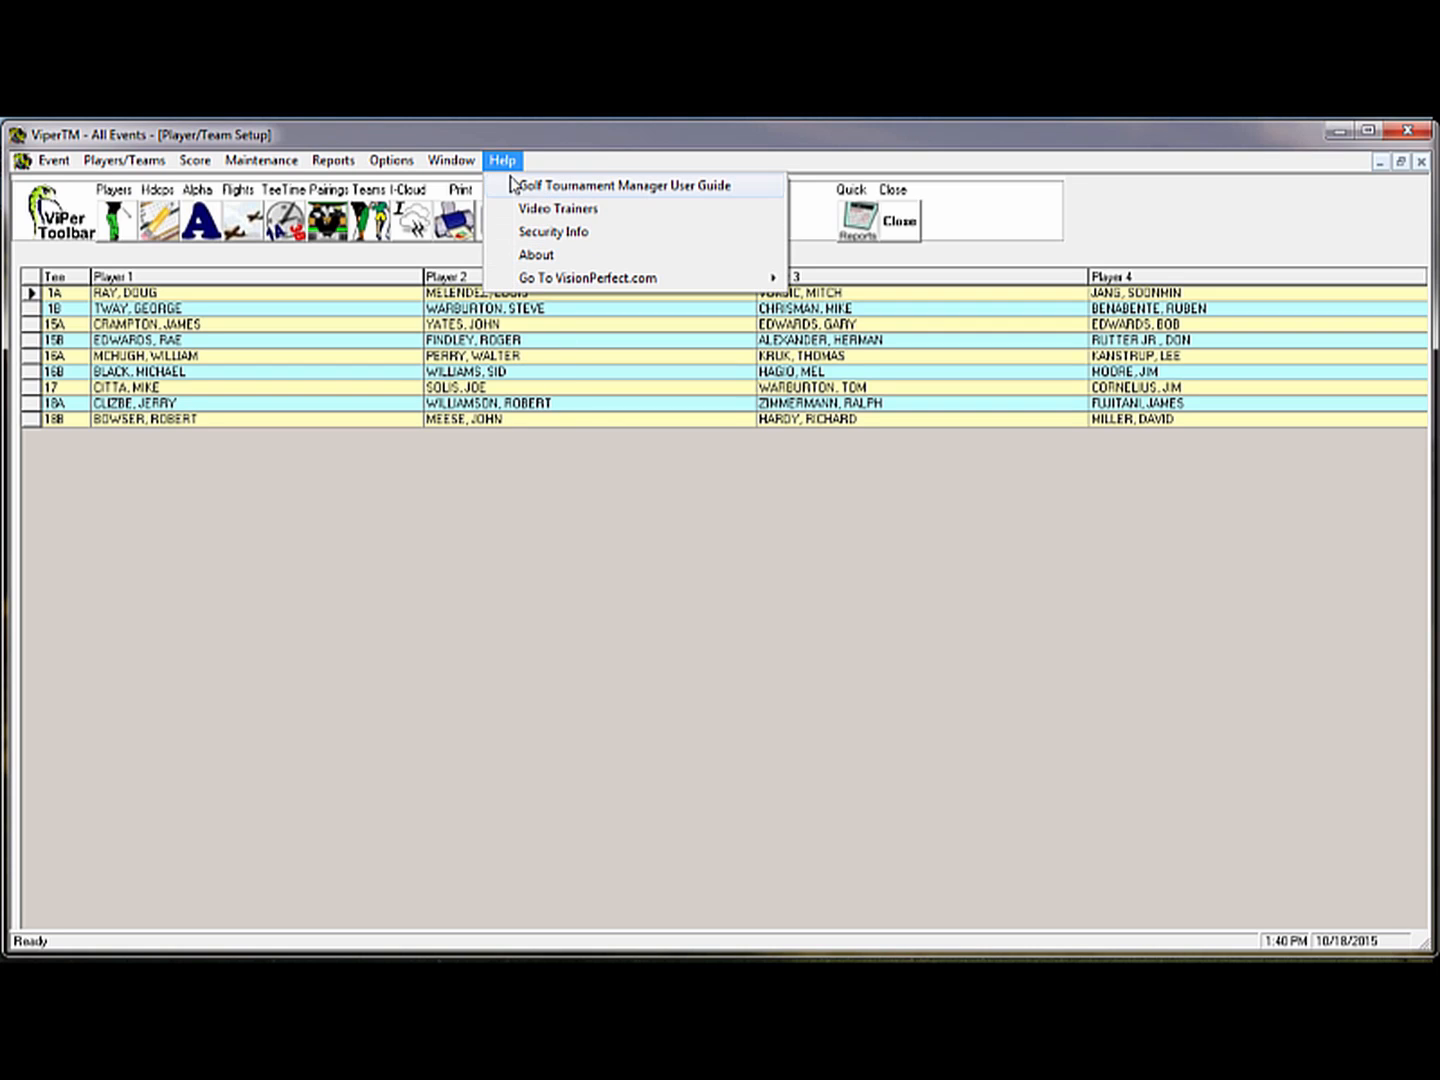
{"action": "left_click", "coordinate": [541, 212]}
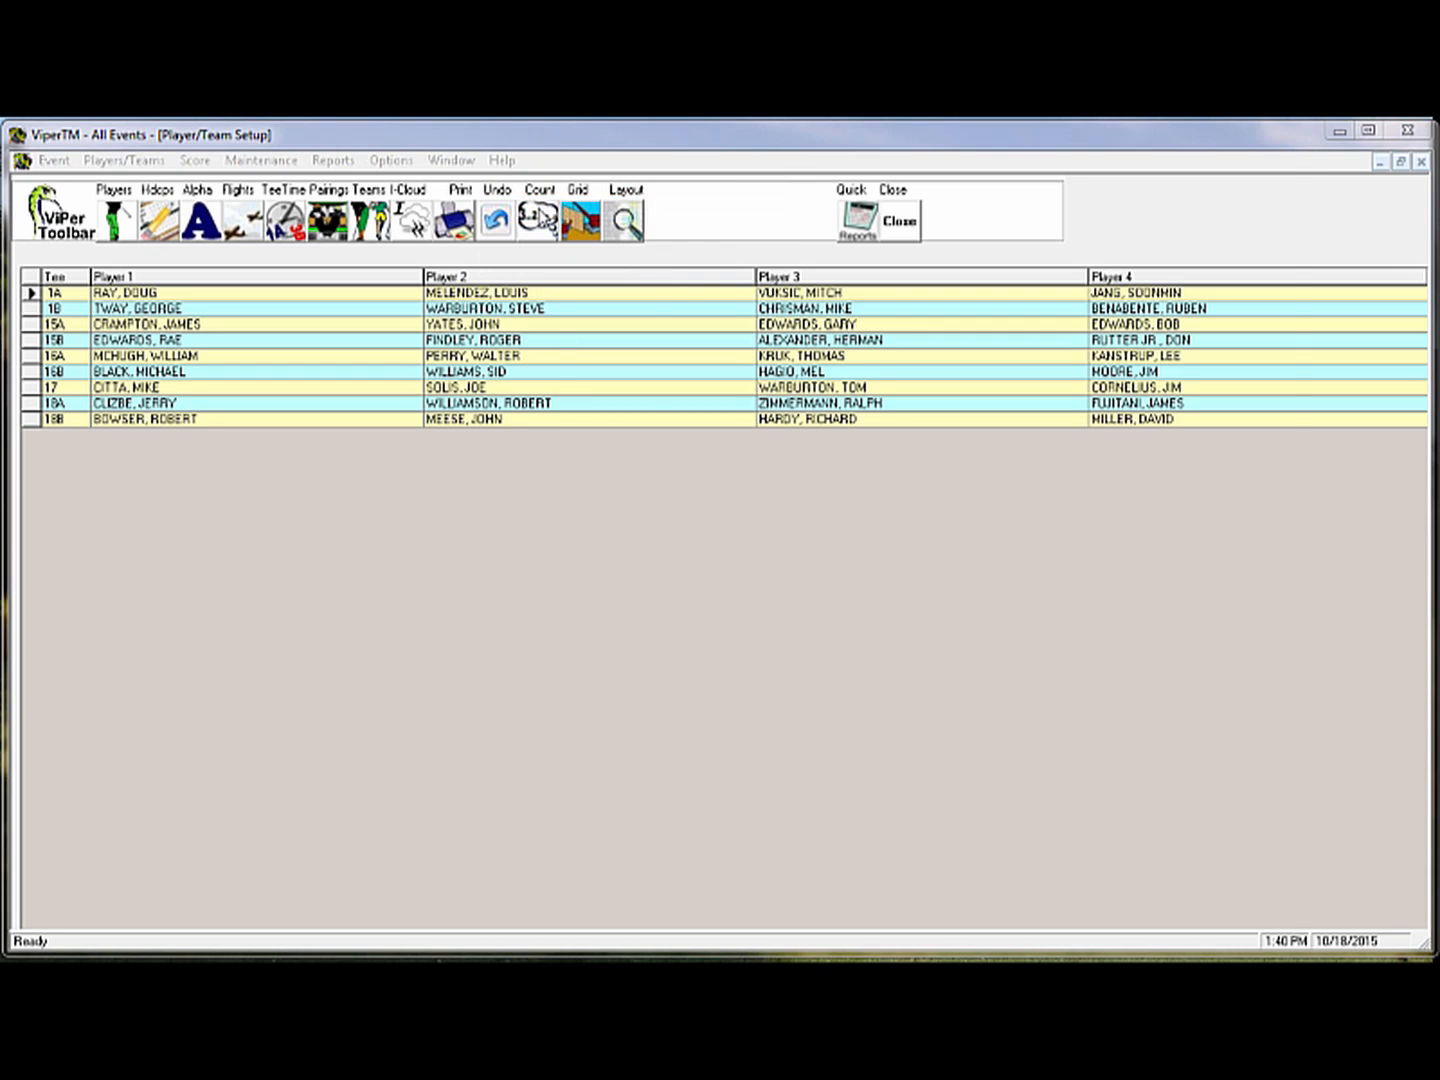